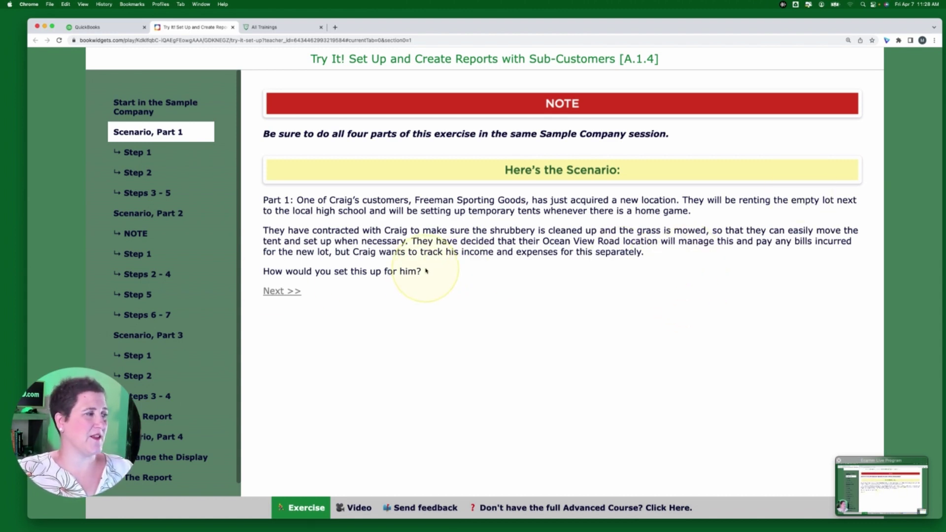
Review Part 1's Step 1 in the exercise, switch to QuickBooks and open the Customers list under Sales
left_click(142, 155)
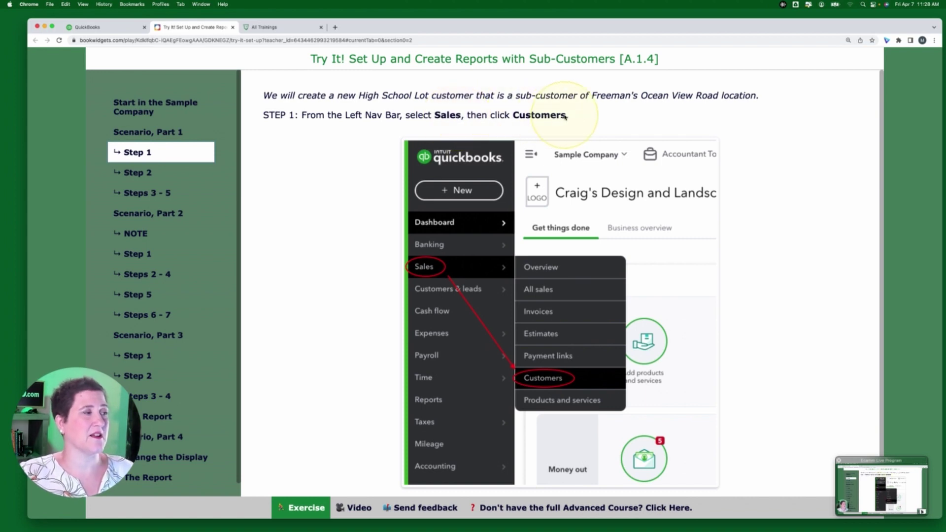
left_click(101, 28)
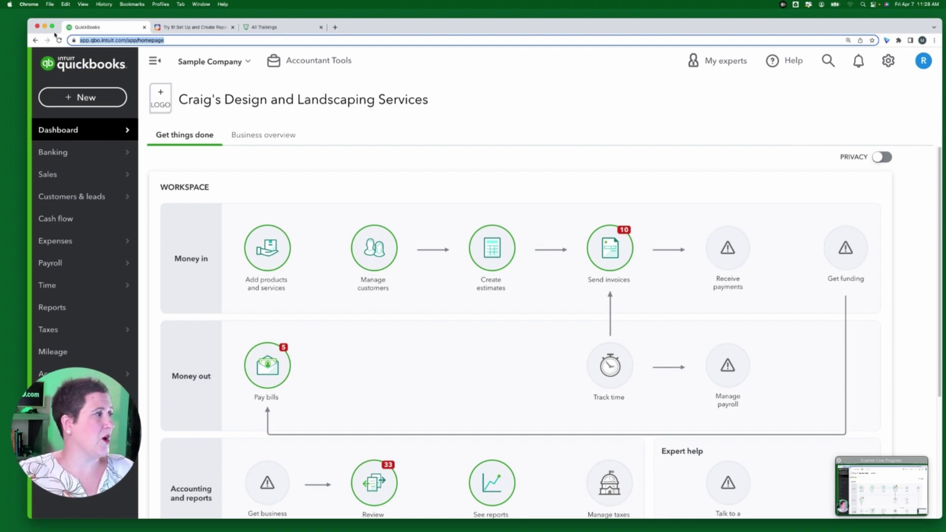
mouse_move(61, 178)
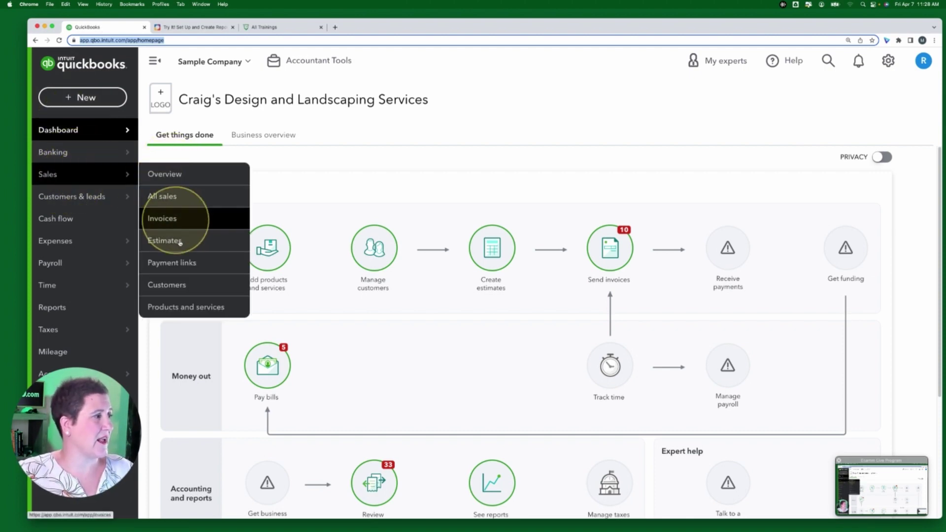
left_click(170, 285)
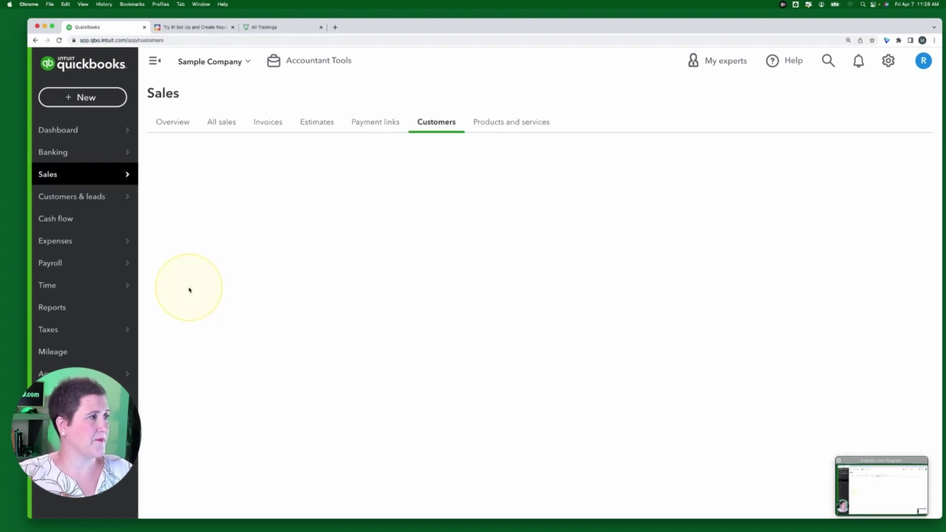
Review Step 2 in the exercise and start a new customer record in QuickBooks
left_click(204, 28)
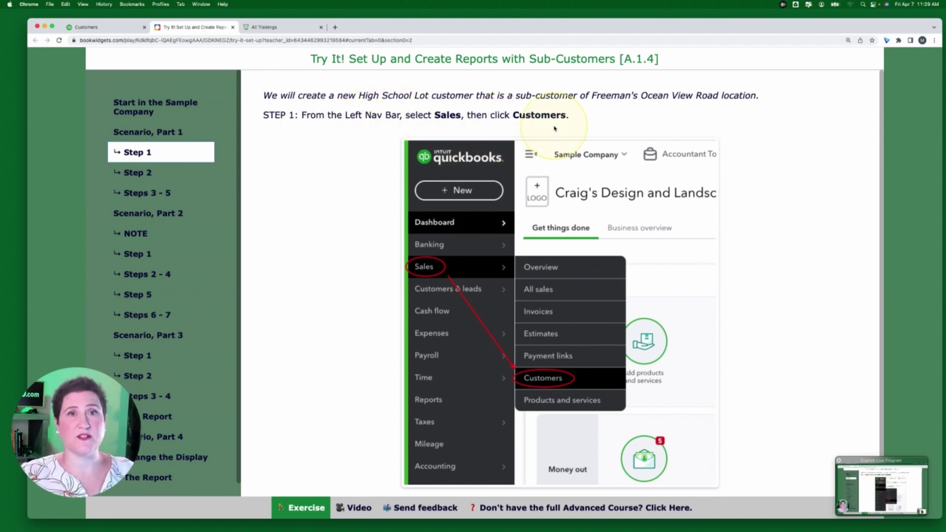
left_click(129, 174)
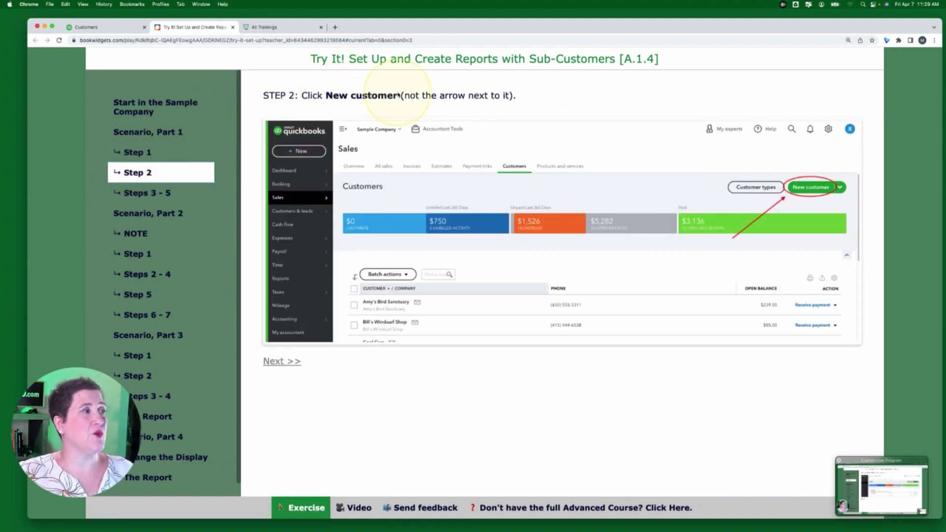
left_click(98, 28)
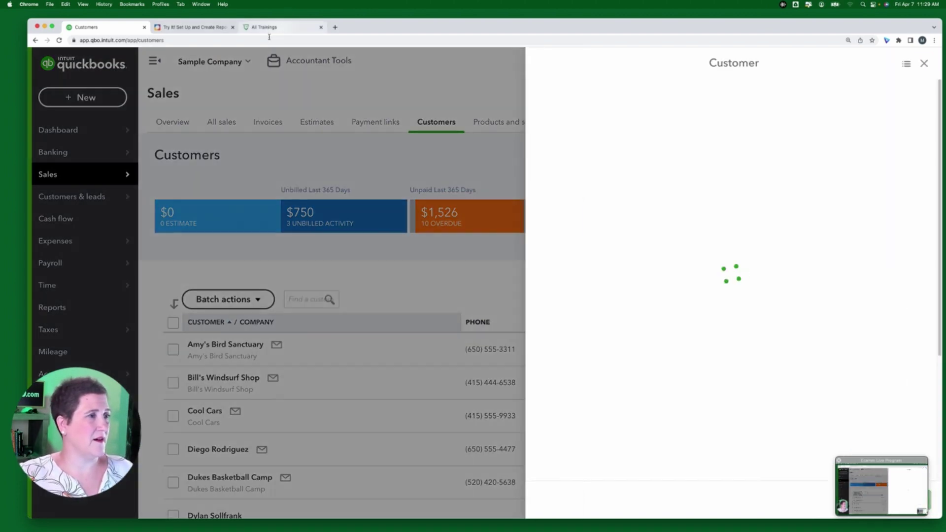
Read Steps 3 - 5 in the exercise and enter High School Lot as the new customer's display name in QuickBooks
left_click(258, 27)
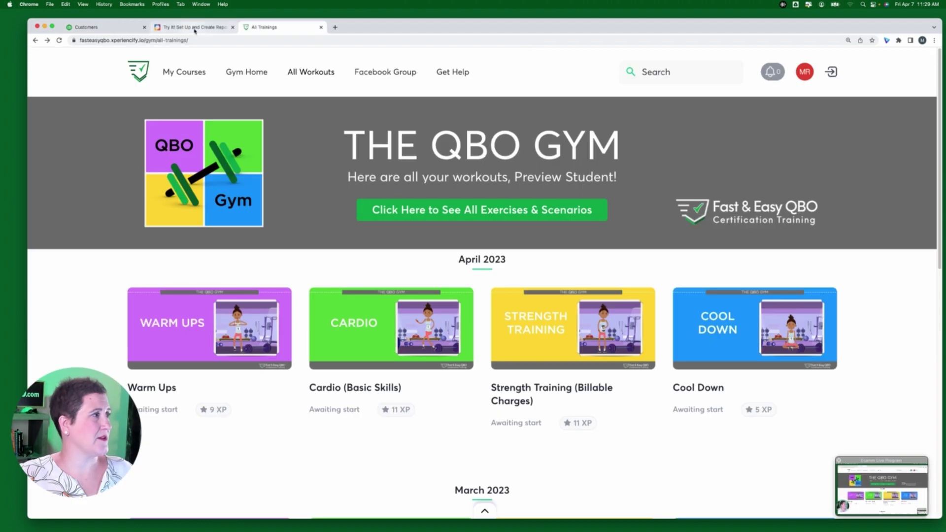
left_click(194, 28)
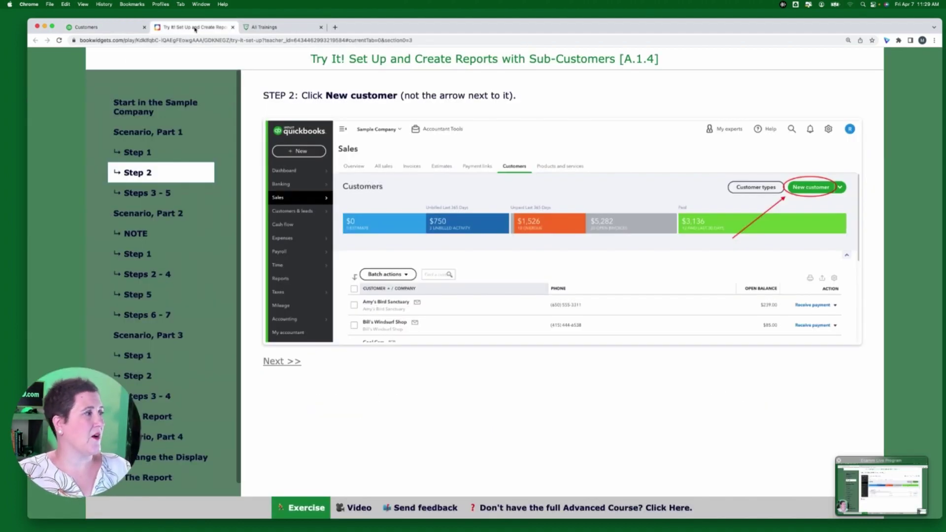
left_click(156, 193)
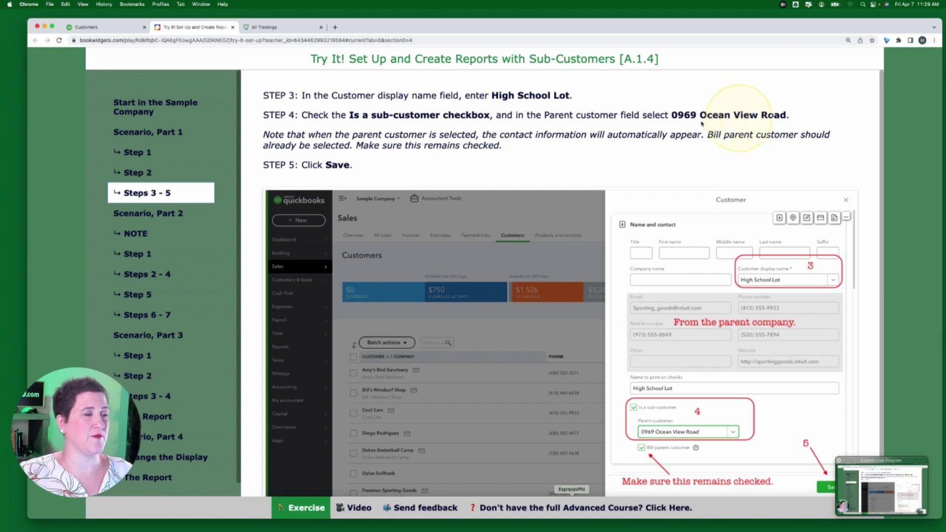
left_click(114, 28)
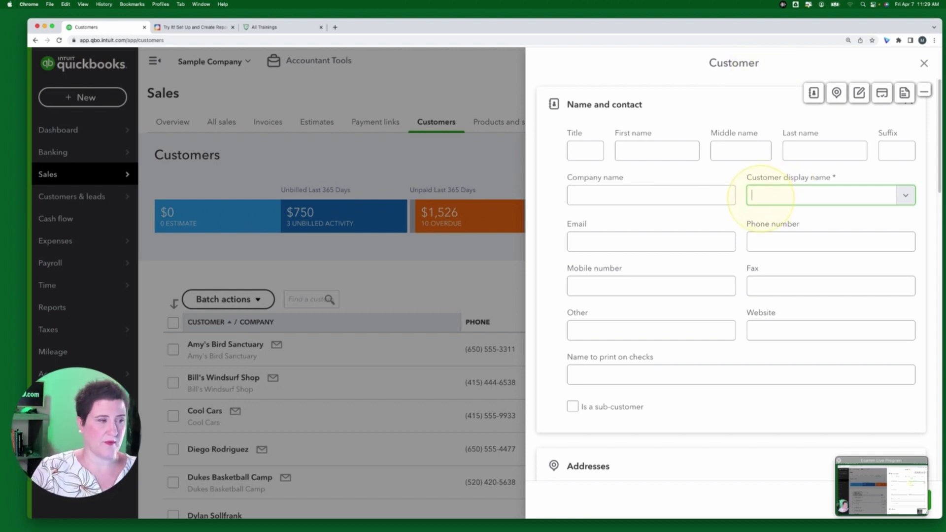
type("High ")
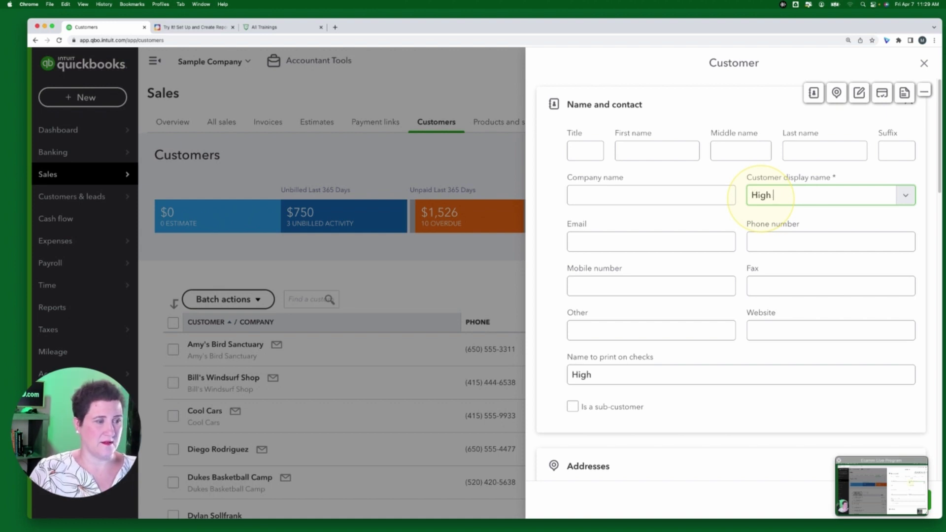
type("Schoo")
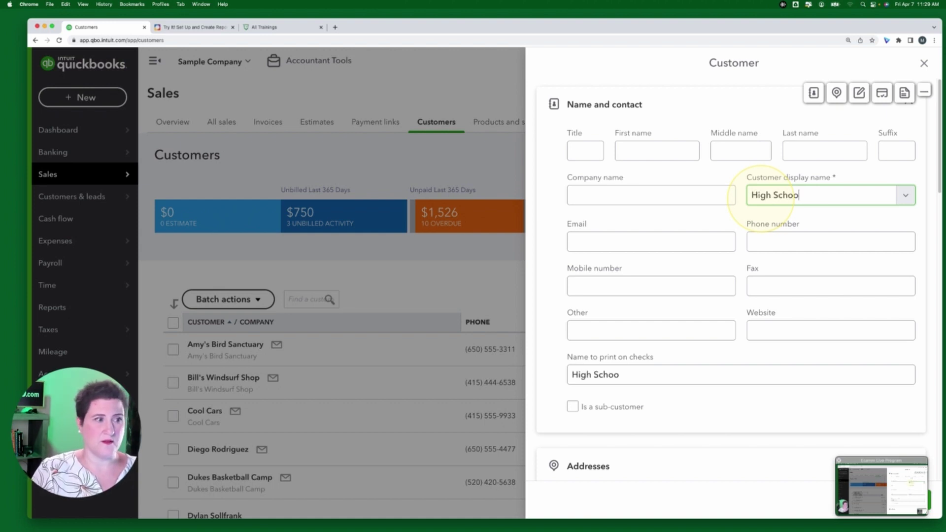
type("l Lot")
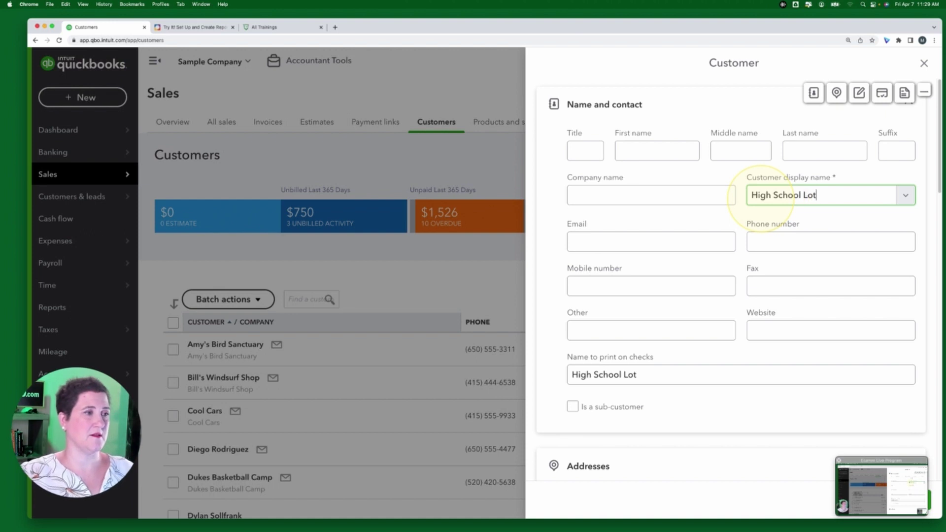
Mark High School Lot as a sub-customer, with Freeman Sporting Goods' Ocean View Road location as its parent customer
scroll(665, 394, "down", 2)
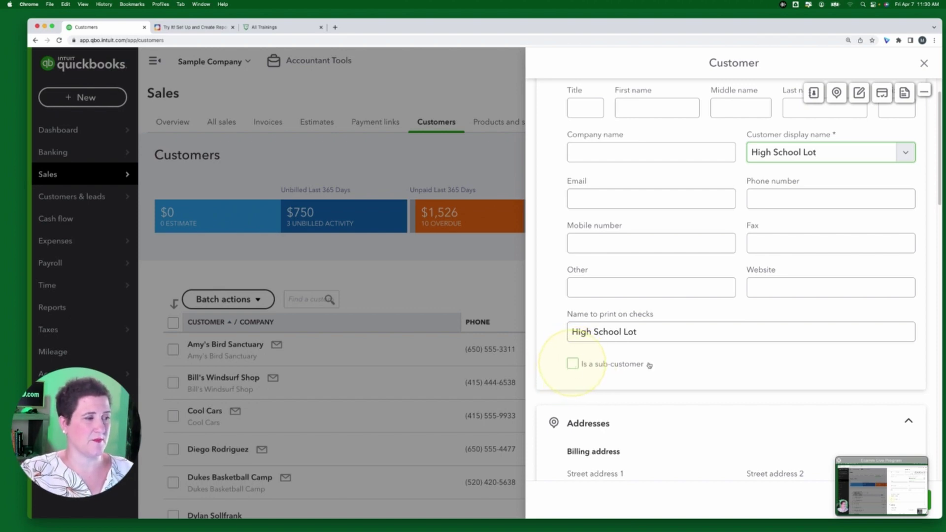
left_click(572, 364)
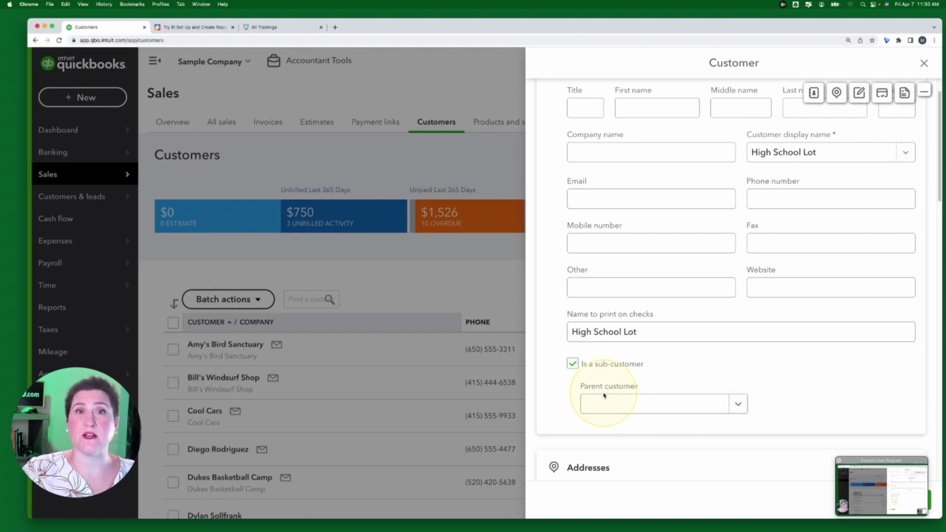
left_click(702, 410)
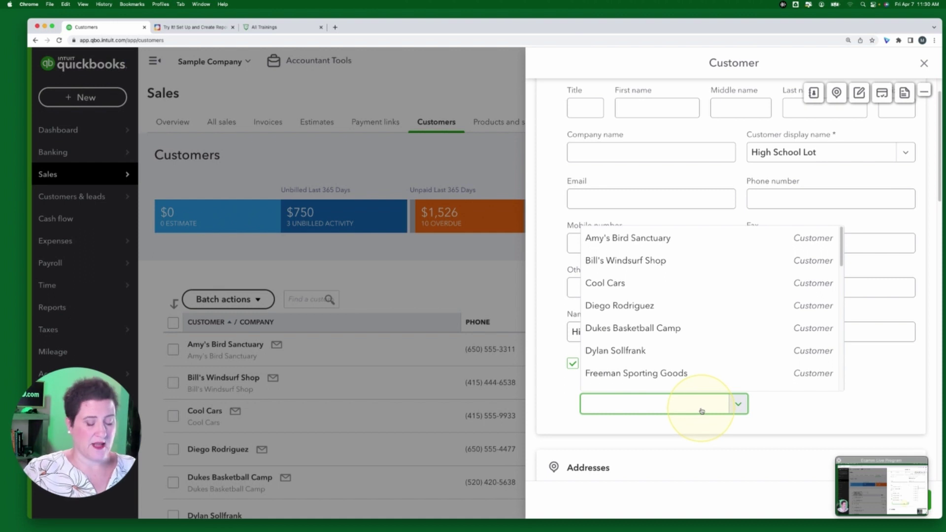
type("oce")
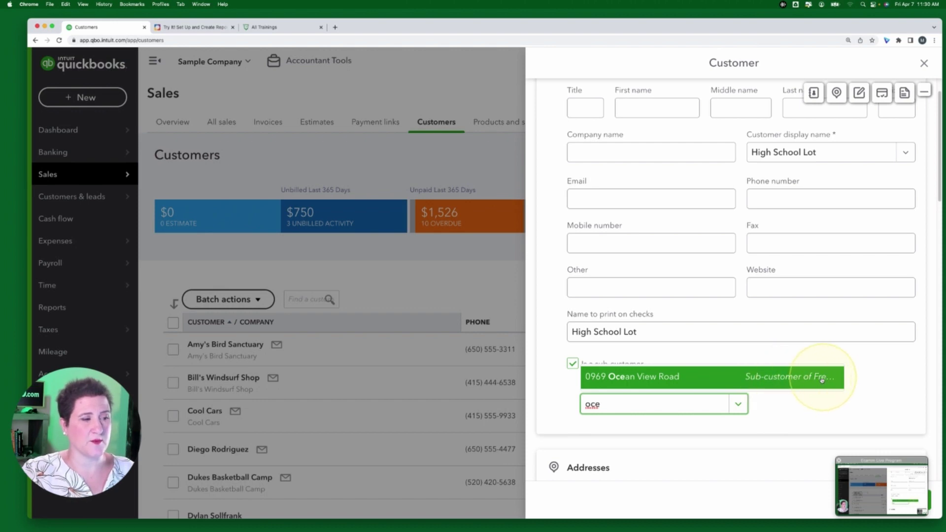
left_click(650, 380)
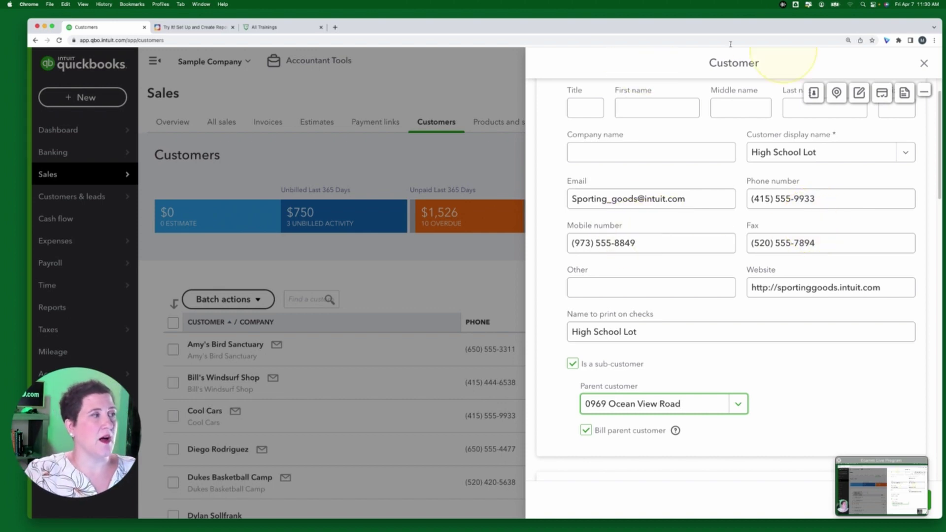
Recheck Steps 3 - 5 in the exercise and save the High School Lot customer in QuickBooks
left_click(199, 28)
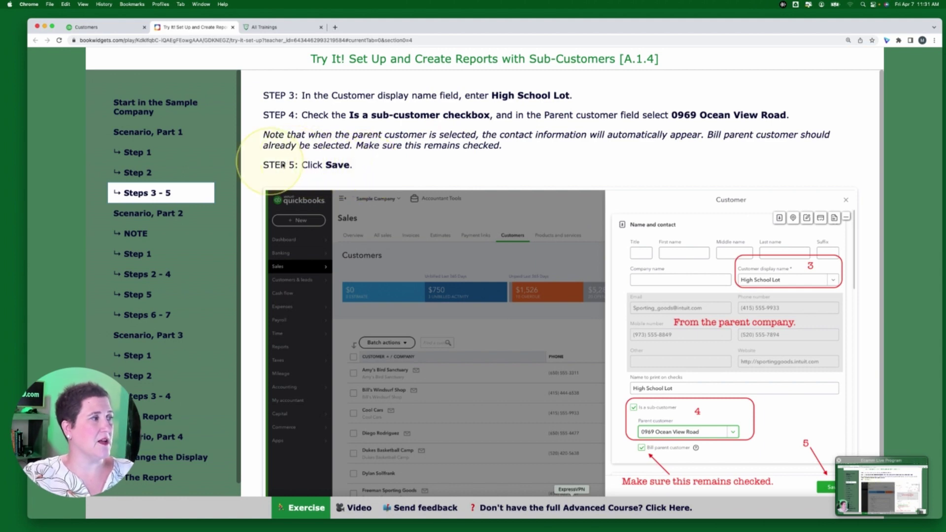
left_click(102, 29)
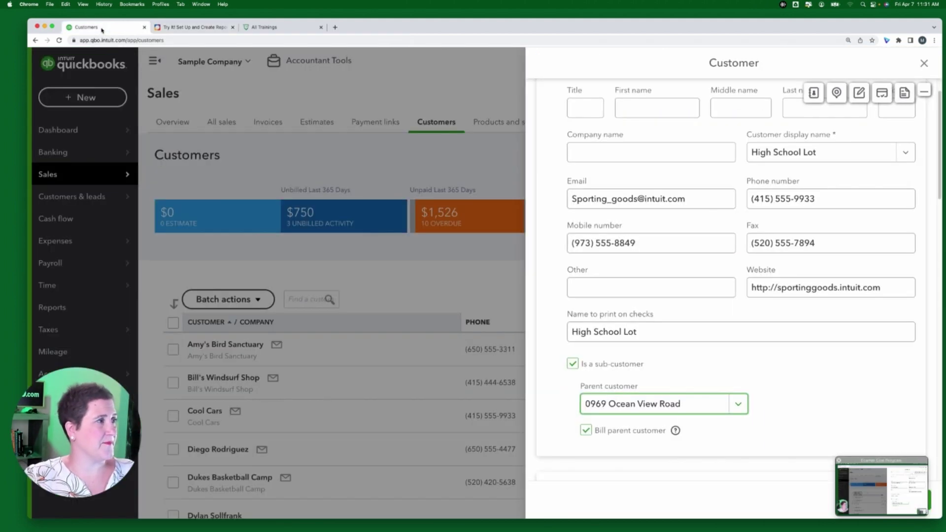
left_click(901, 500)
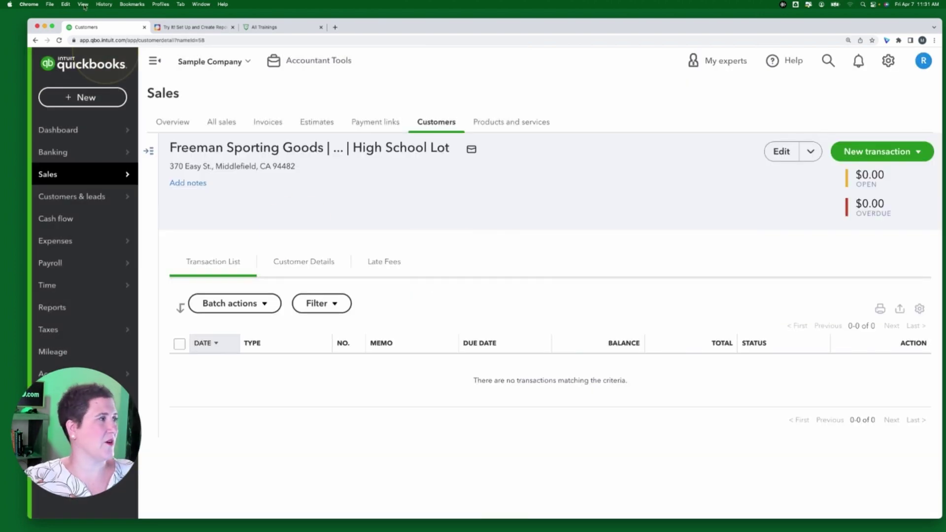
Switch to the exercise and read the Part 2 scenario and its note about specifying customers on expense forms
left_click(194, 29)
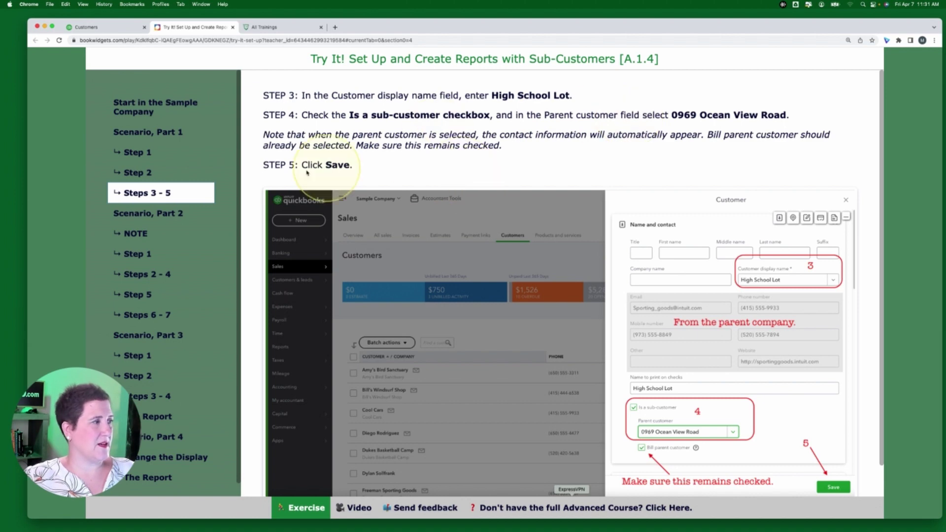
left_click(164, 216)
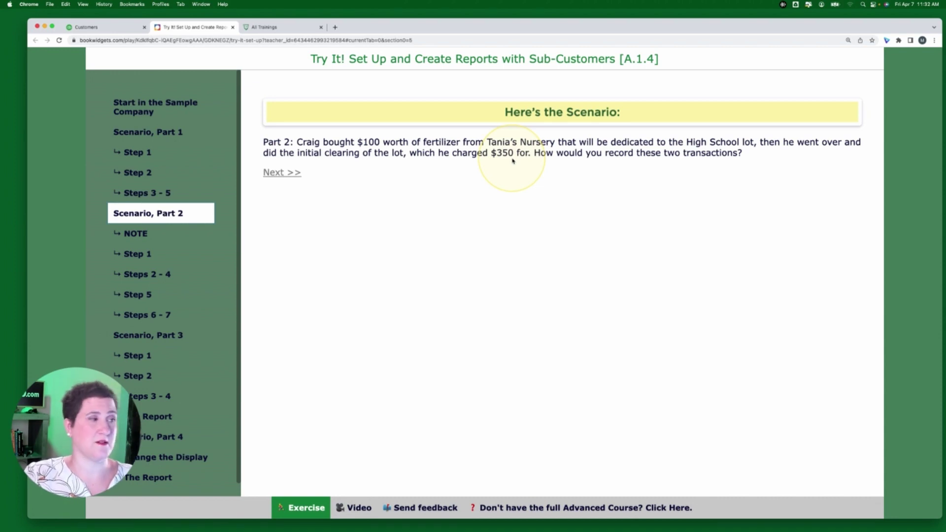
left_click(137, 235)
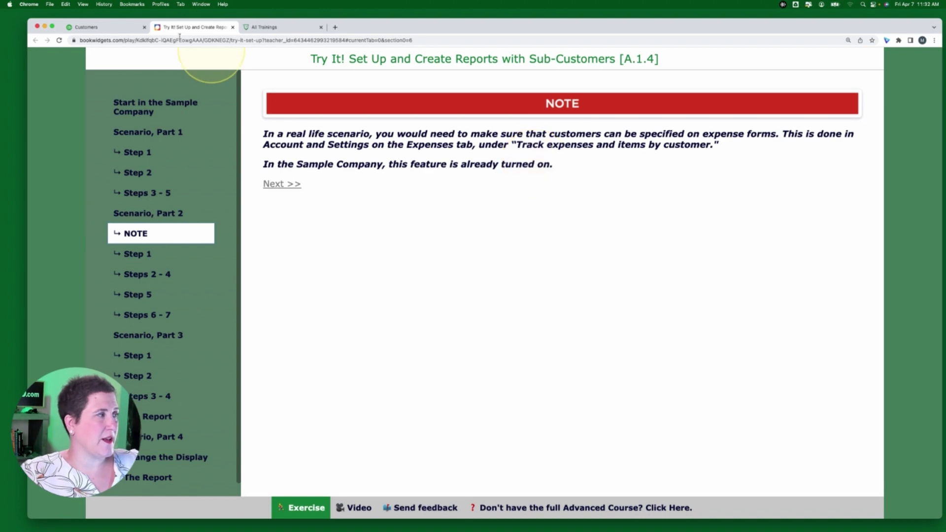
Check the setting for tracking expenses and items by customer in QuickBooks' expense settings, and close Account and Settings
left_click(96, 28)
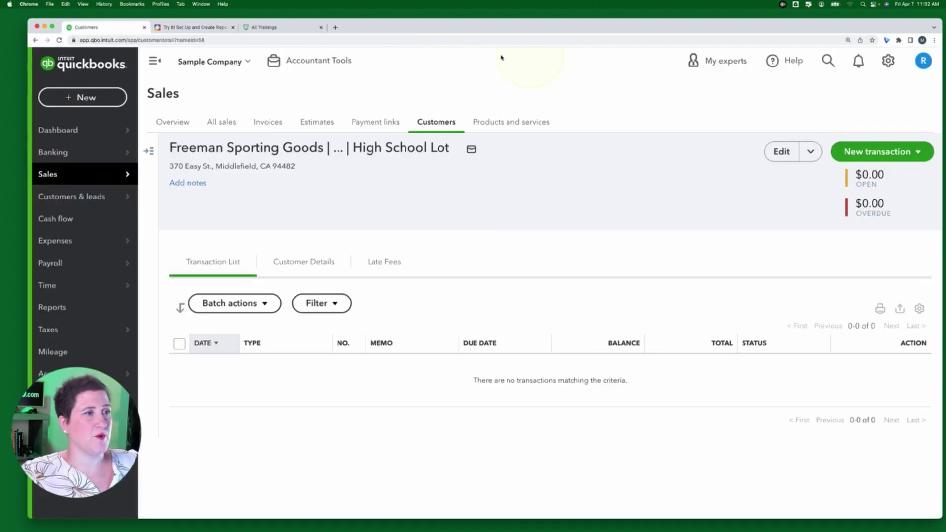
left_click(888, 61)
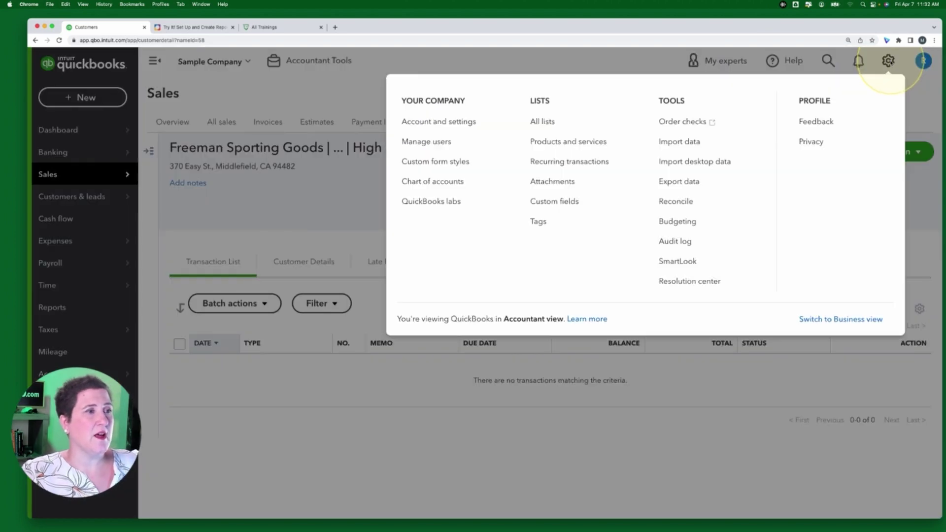
left_click(438, 122)
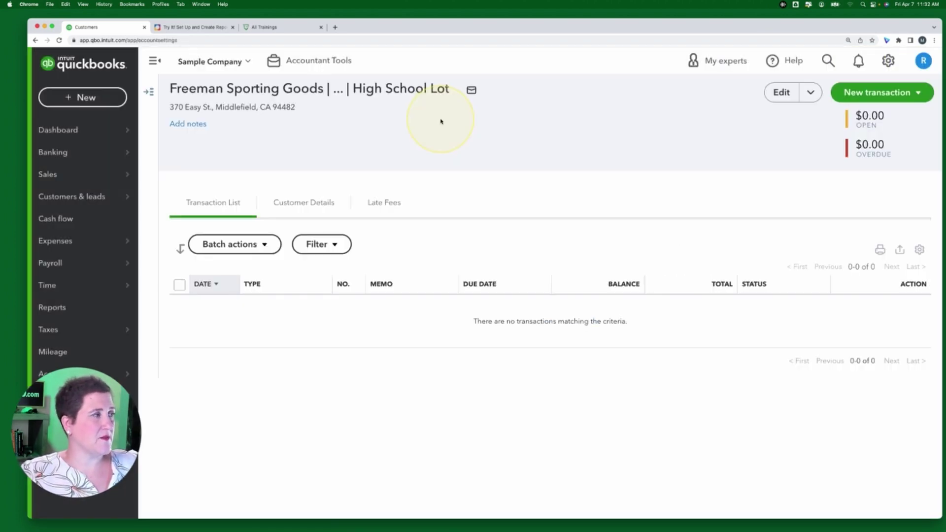
left_click(201, 29)
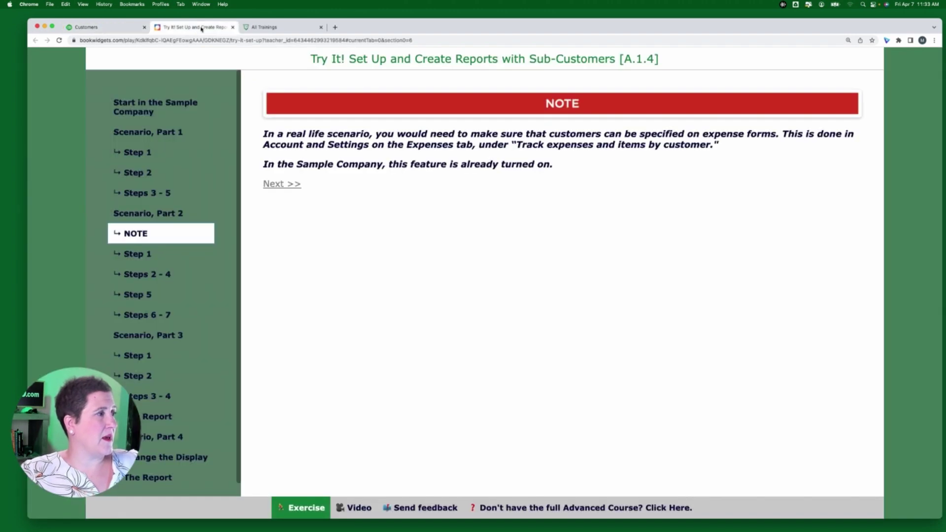
left_click(92, 26)
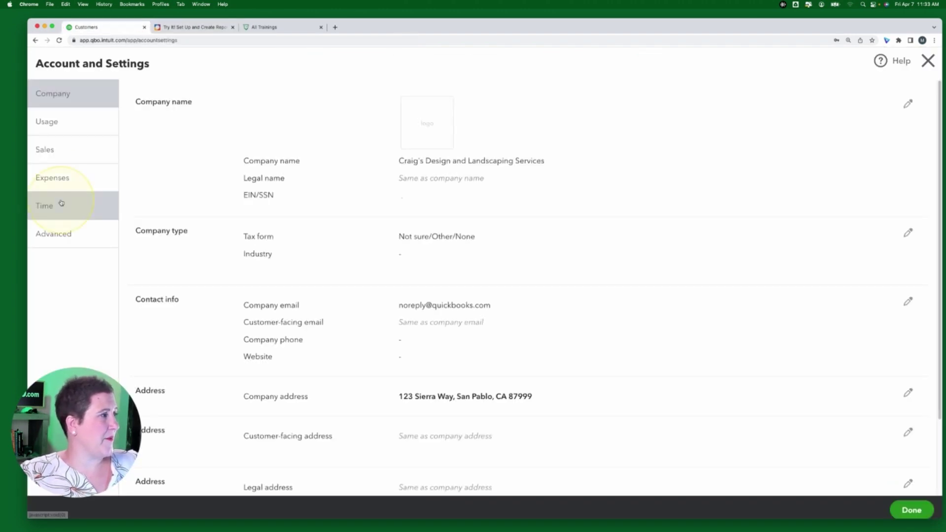
left_click(56, 179)
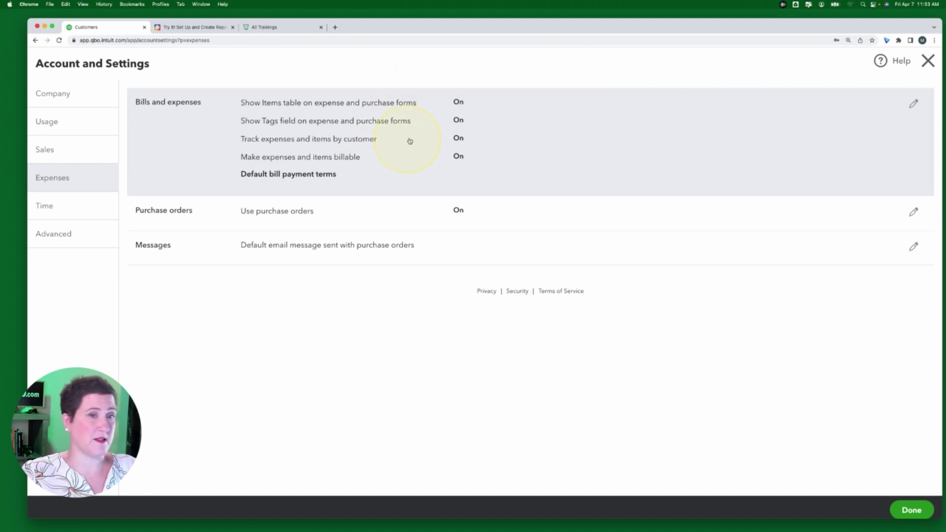
left_click(928, 61)
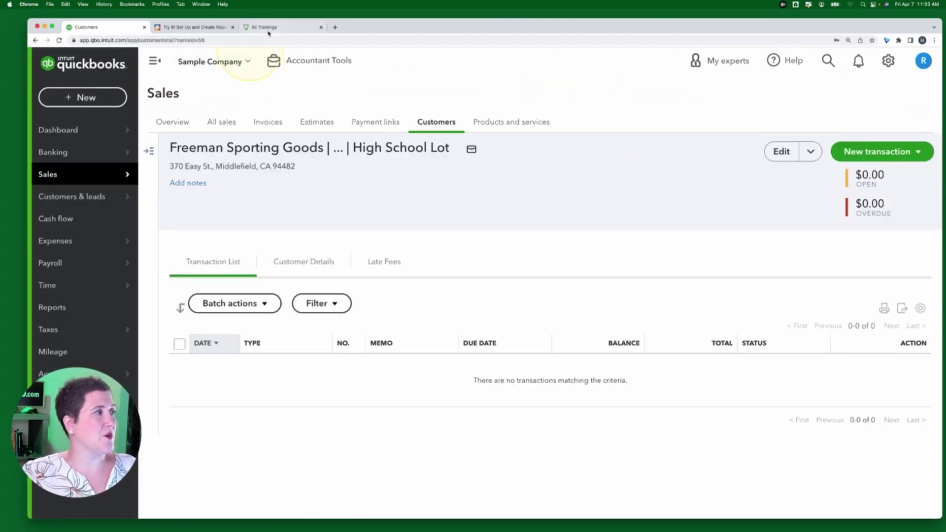
Read Part 2's Step 1 in the exercise on recording the fertilizer expense and return to QuickBooks
left_click(217, 27)
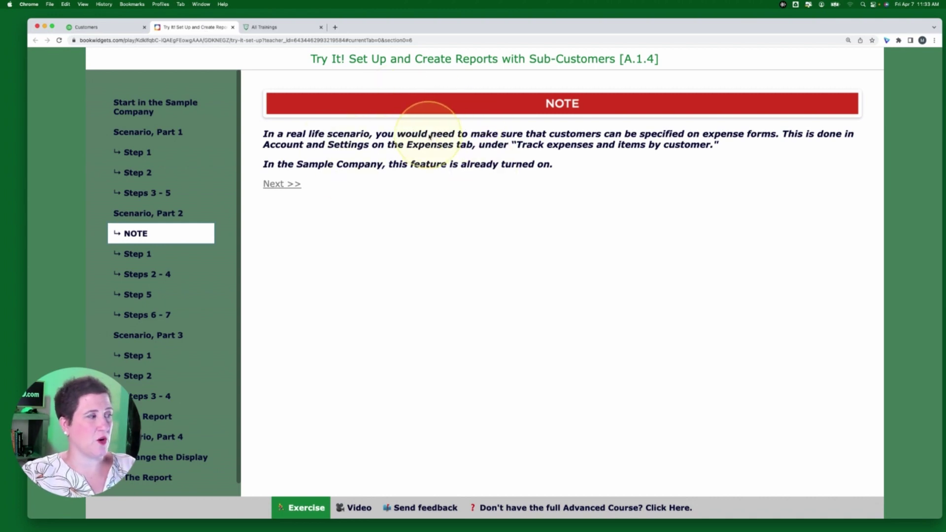
left_click(134, 255)
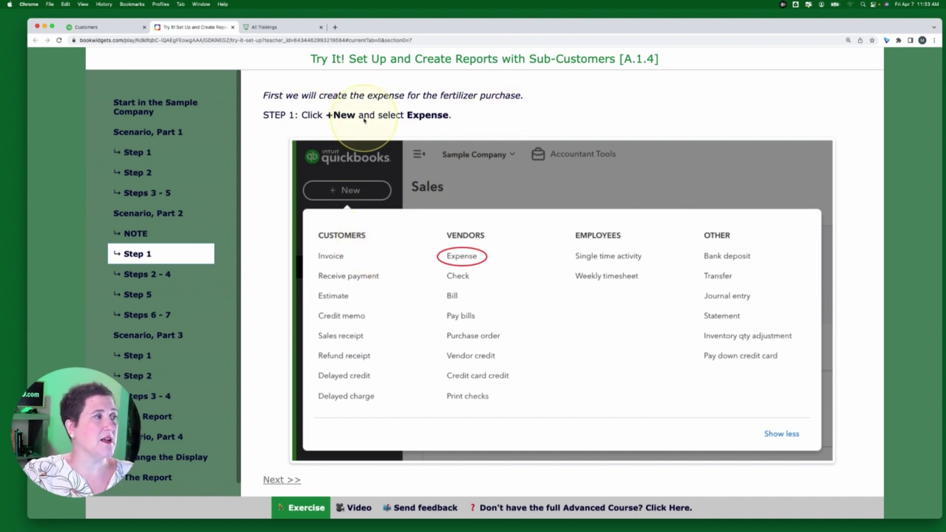
left_click(103, 27)
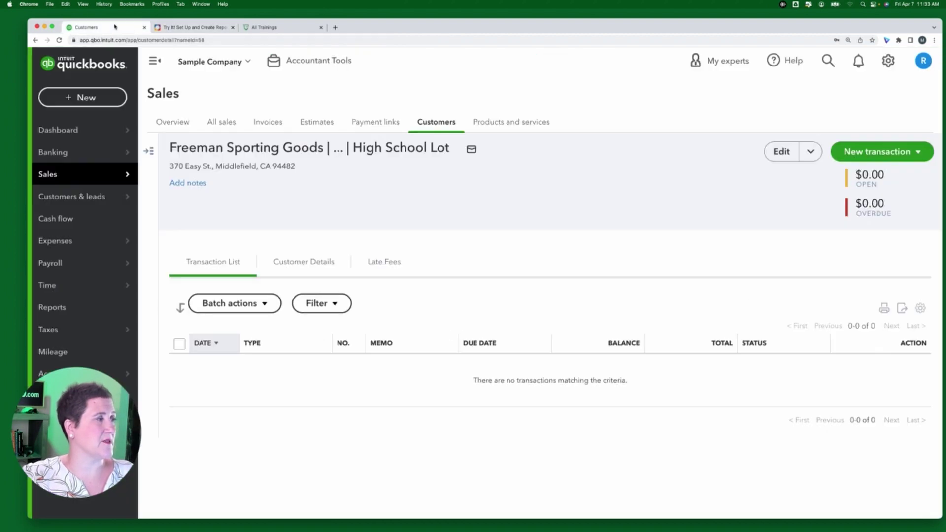
Start a new expense in QuickBooks, switch to the exercise and read Part 2's Steps 2 - 4
left_click(79, 100)
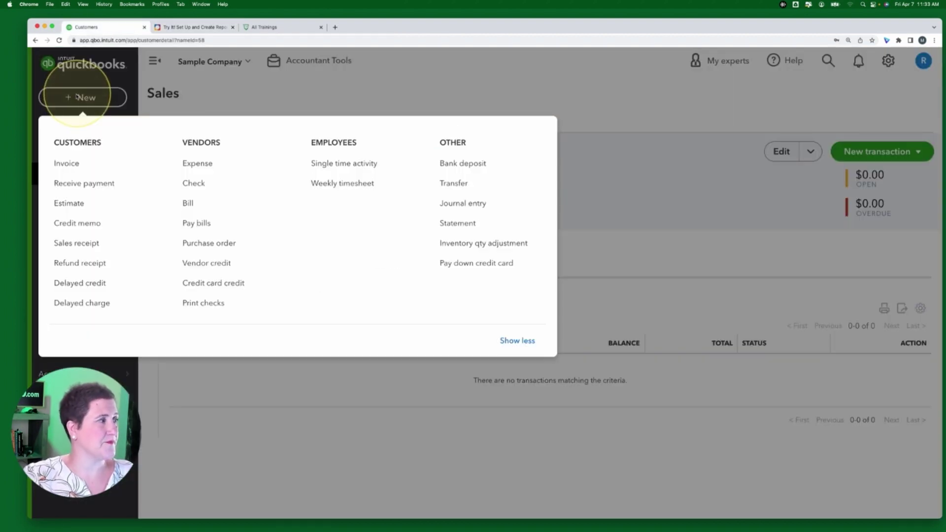
left_click(211, 164)
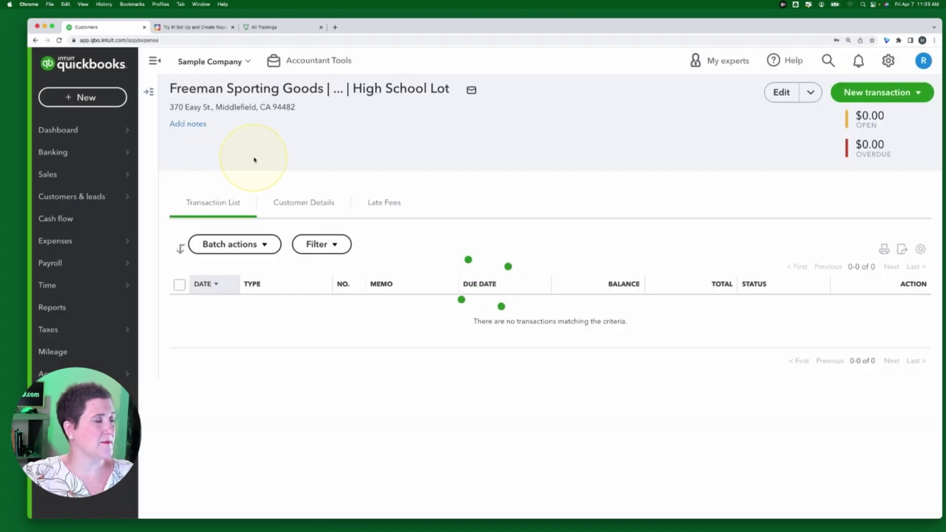
left_click(205, 28)
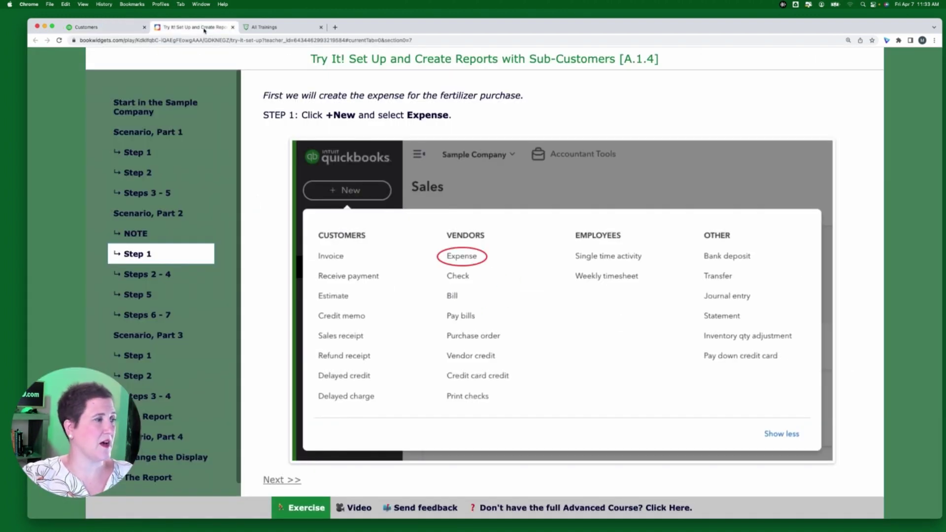
left_click(172, 274)
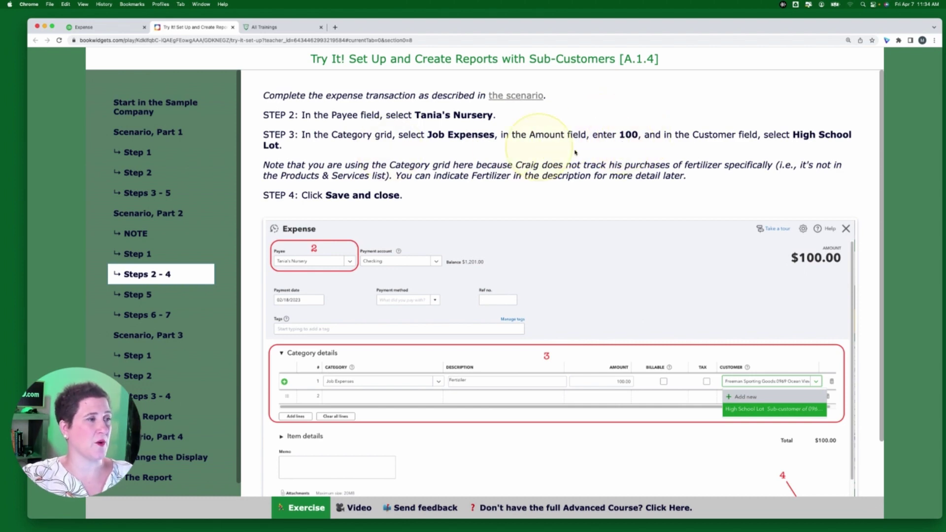
Return to the expense form in QuickBooks and choose Tania's Nursery as the payee
left_click(96, 27)
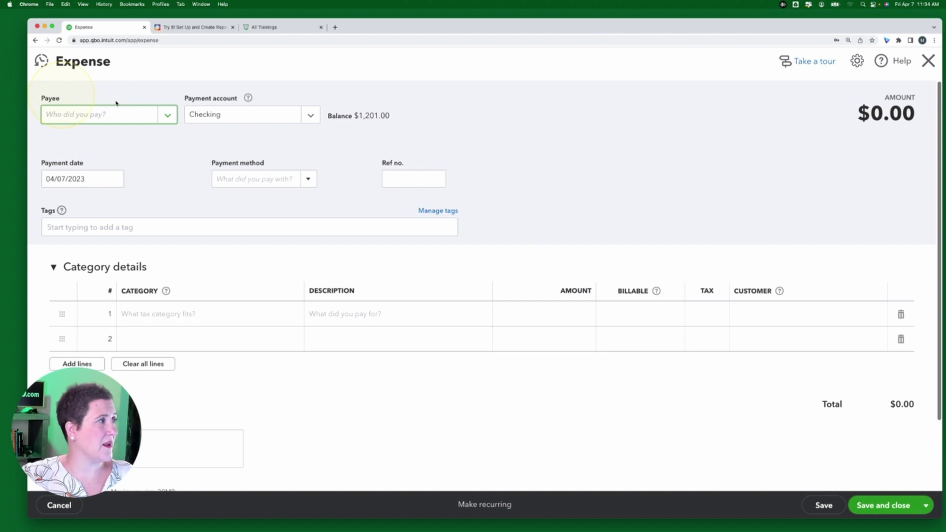
left_click(83, 116)
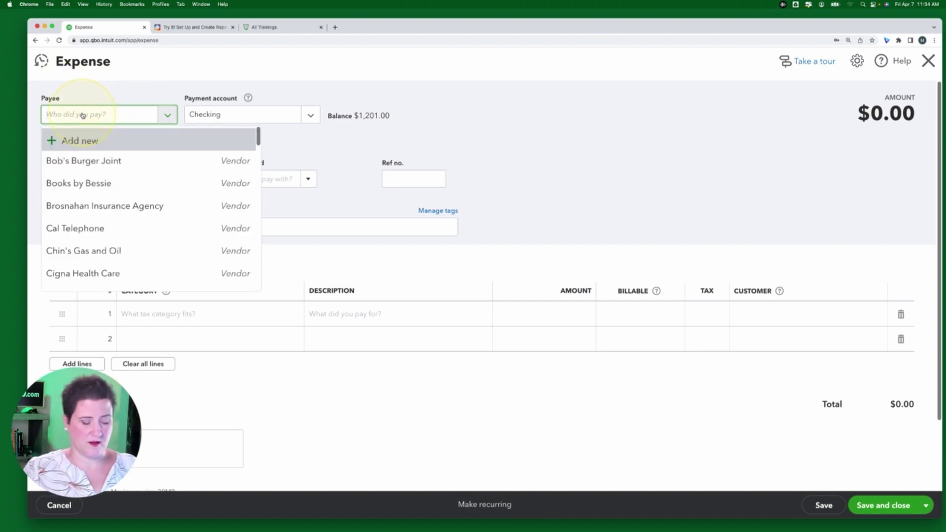
type("tania")
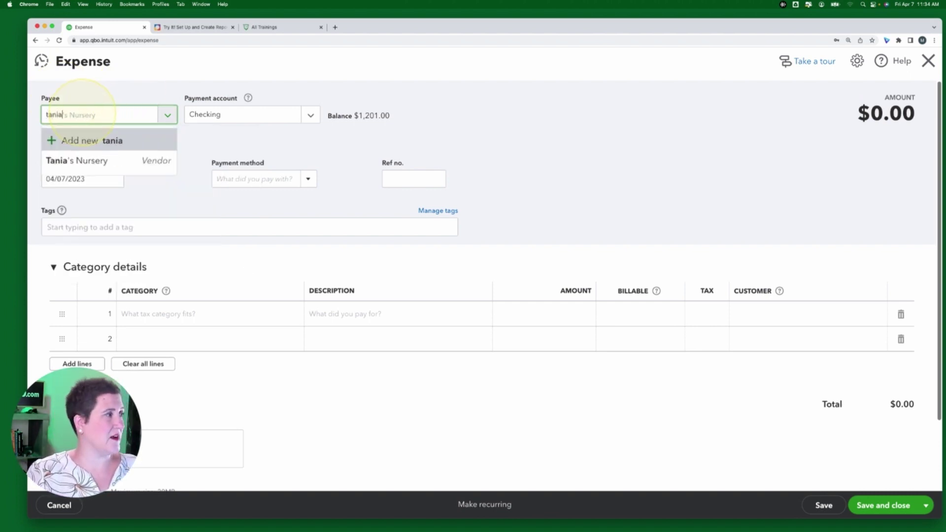
left_click(87, 162)
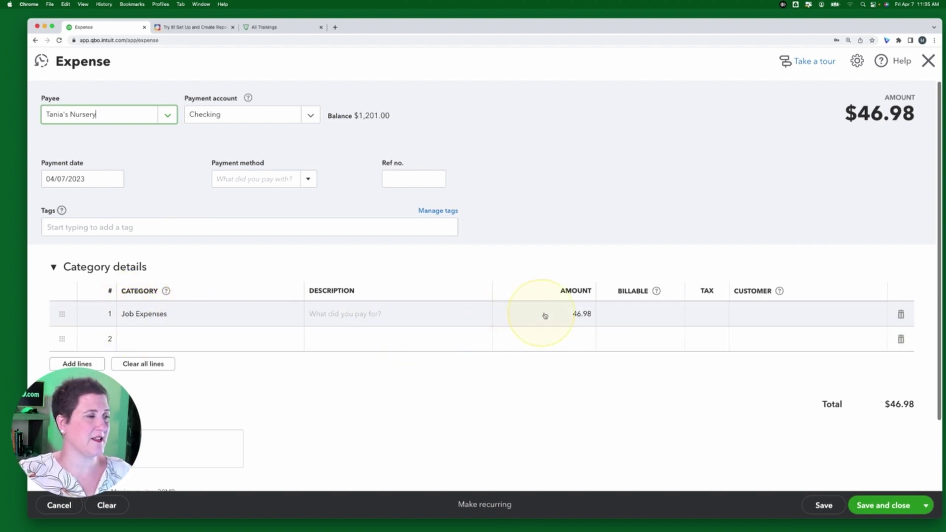
Set the amount of the Job Expenses line to 100
left_click(566, 315)
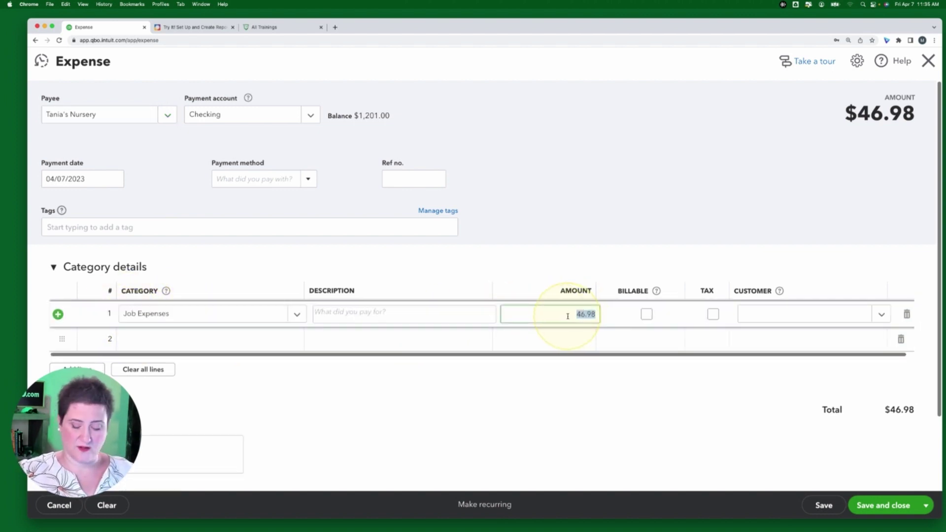
type("100")
key("Tab")
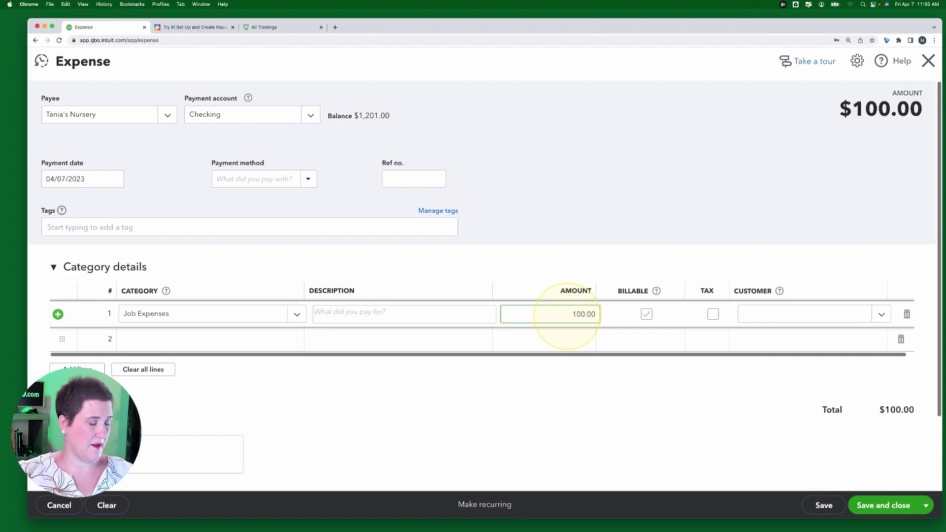
Recheck Steps 2 - 4 in the exercise and assign the Job Expenses line to the customer High School Lot in QuickBooks
left_click(195, 29)
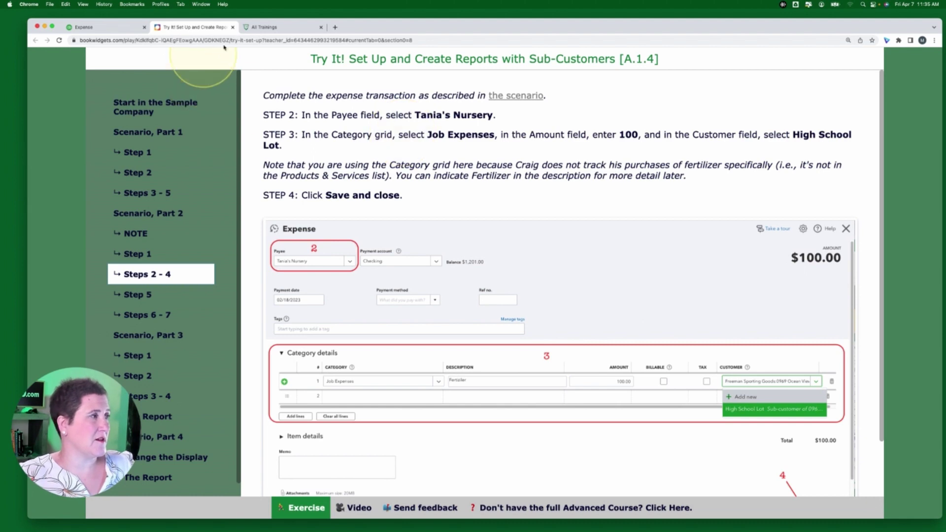
left_click(264, 27)
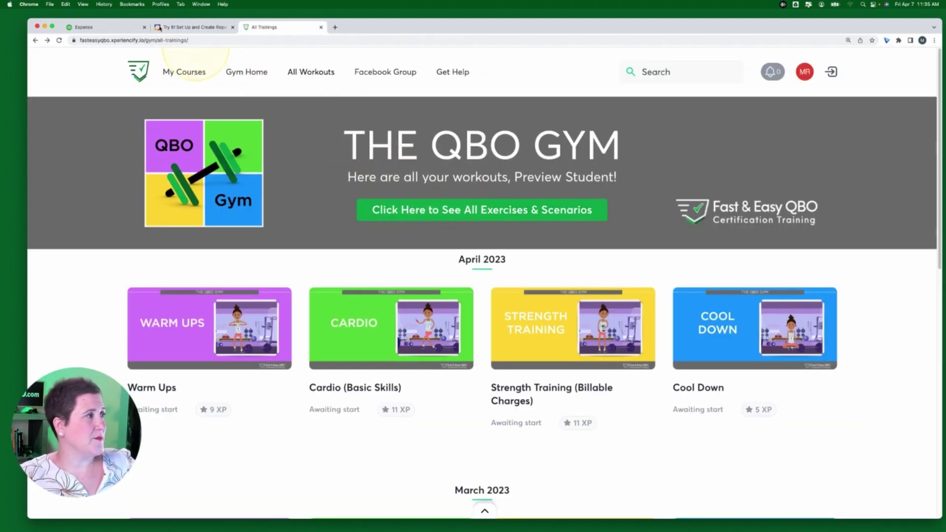
left_click(98, 27)
left_click(748, 312)
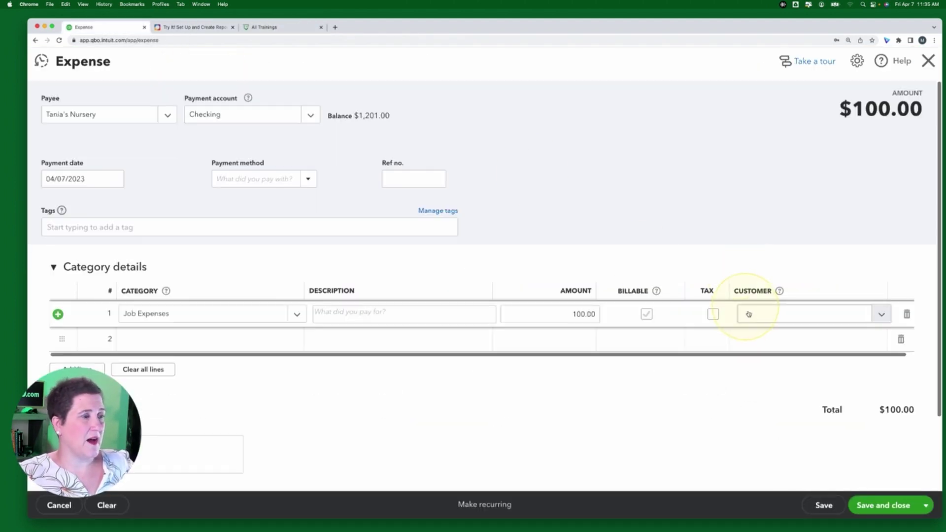
left_click(753, 314)
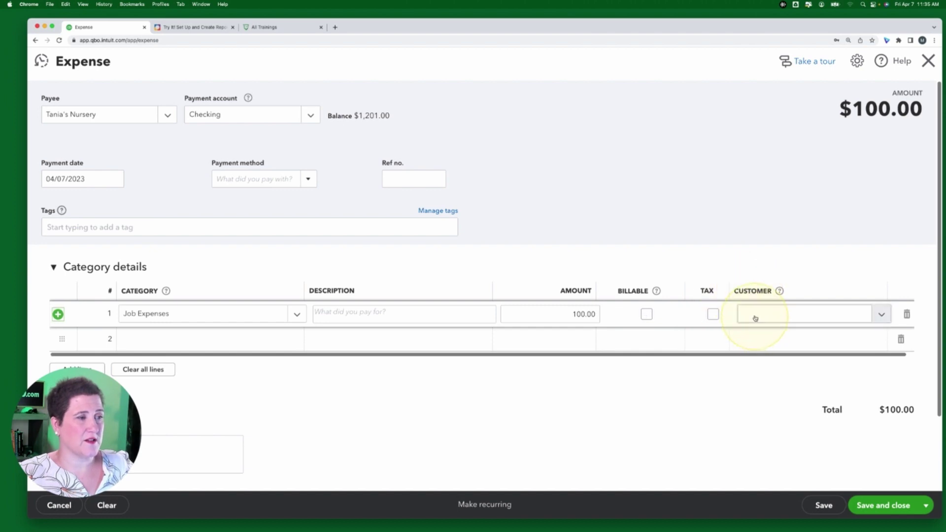
type("high")
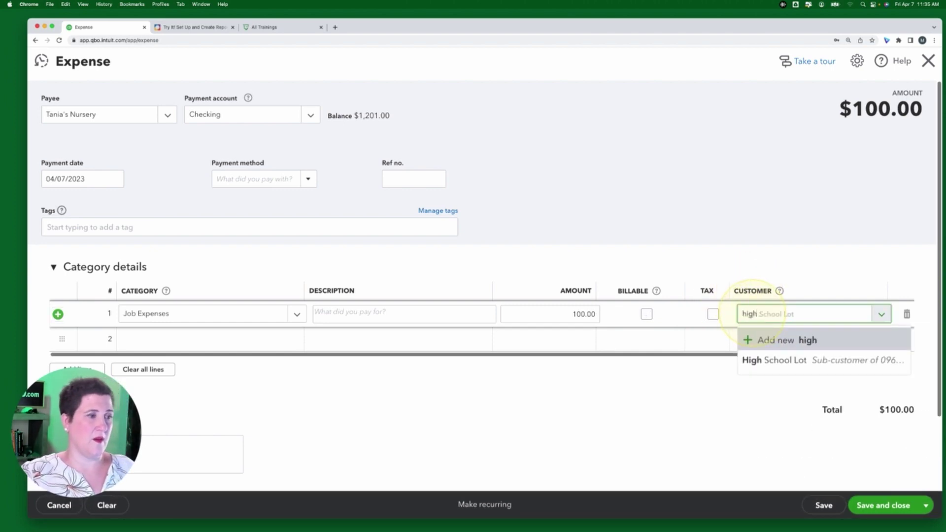
left_click(767, 360)
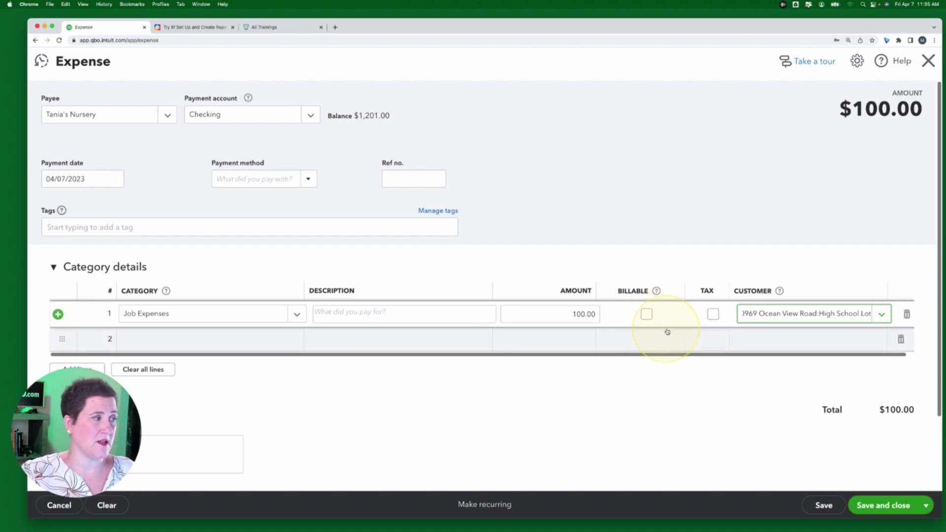
left_click(619, 186)
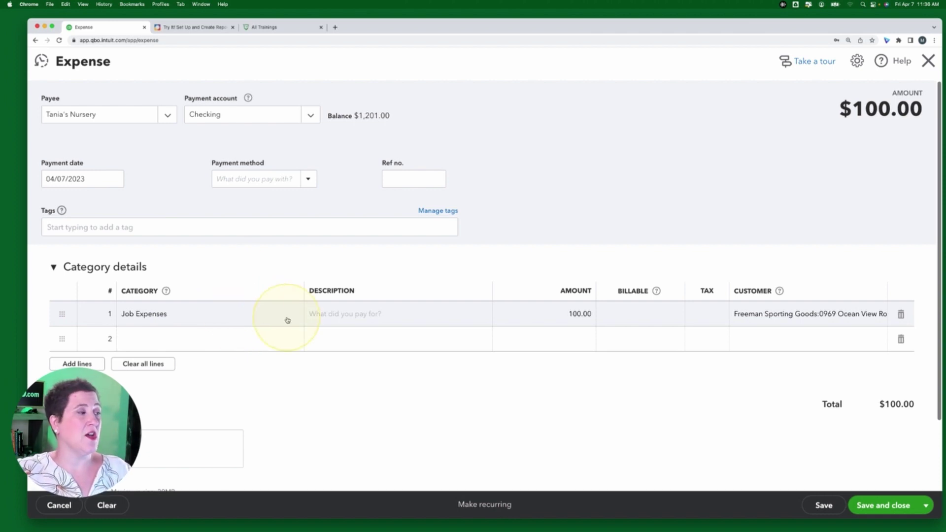
Enter Fertilizer as the description of the Job Expenses line
left_click(325, 313)
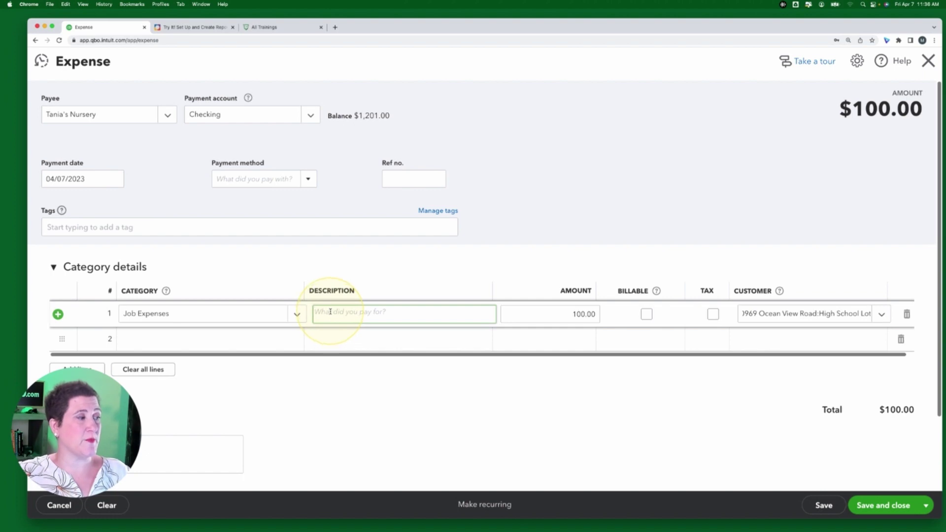
type("Ferti")
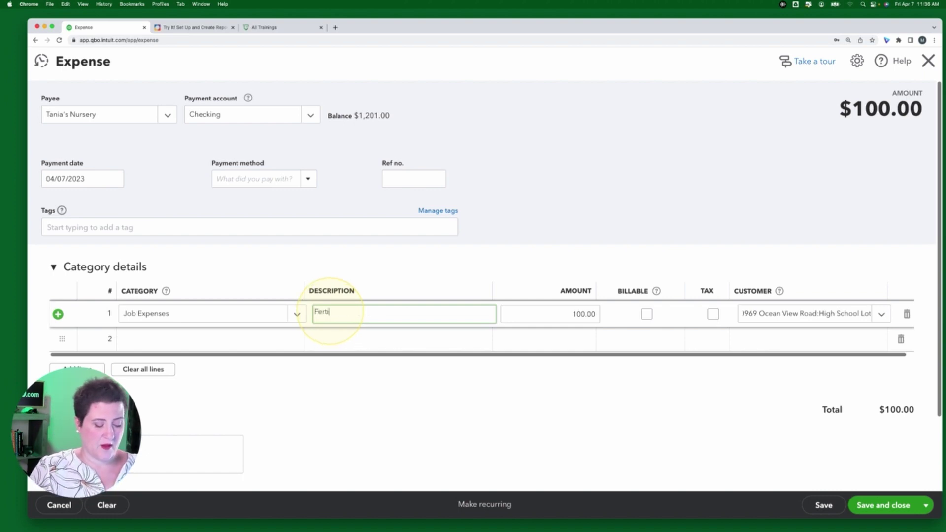
type("lz")
key("BackSpace")
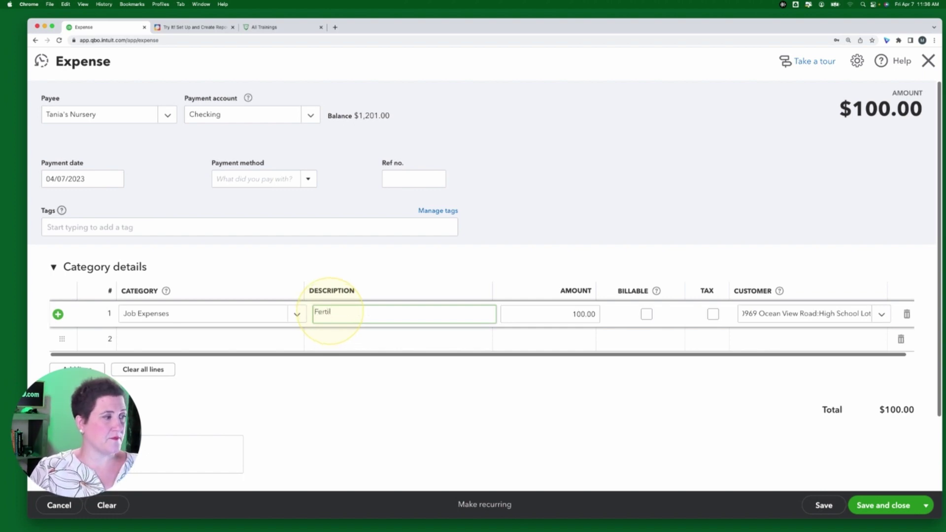
type("izer")
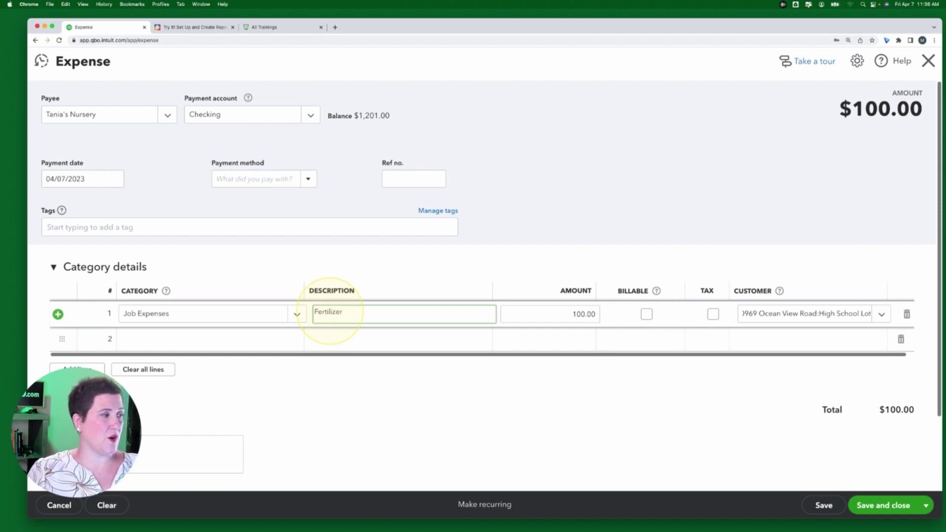
key("Tab")
left_click(513, 246)
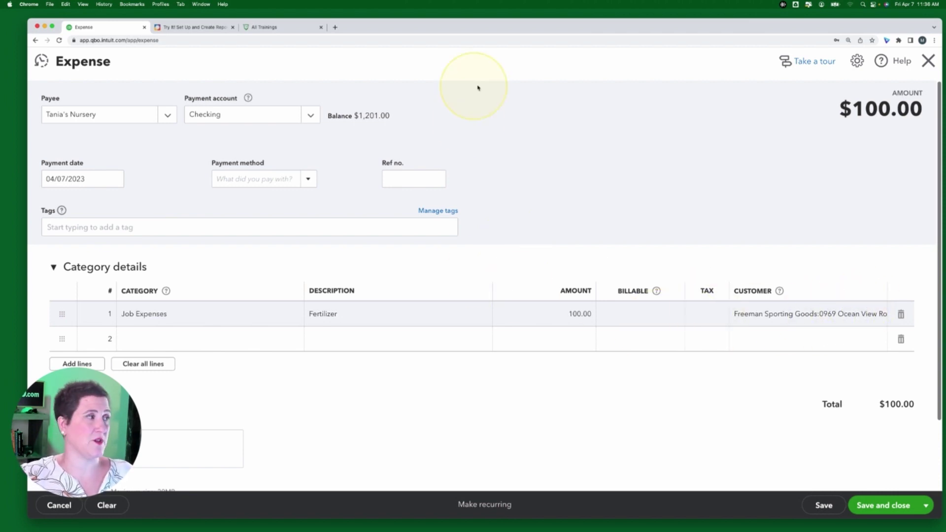
Compare the expense with Steps 2 - 4 in the exercise, then save and close it in QuickBooks
left_click(193, 27)
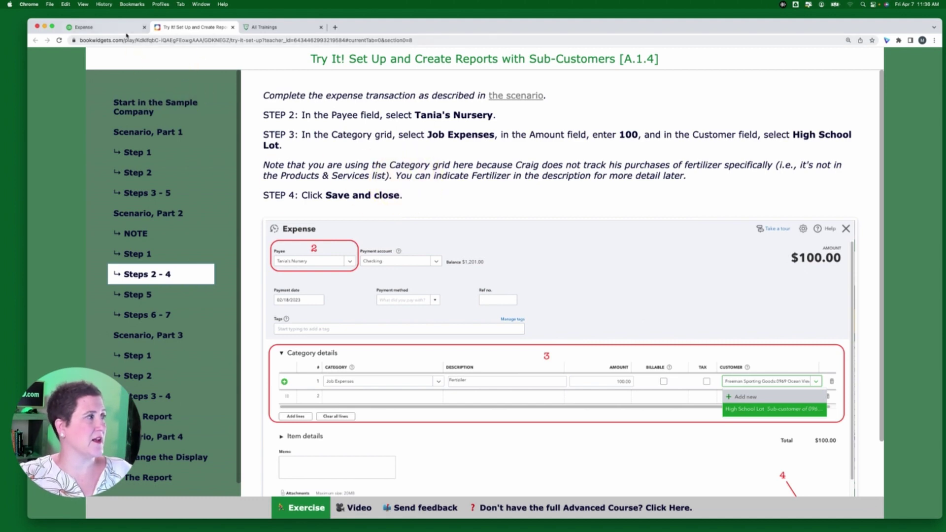
left_click(99, 31)
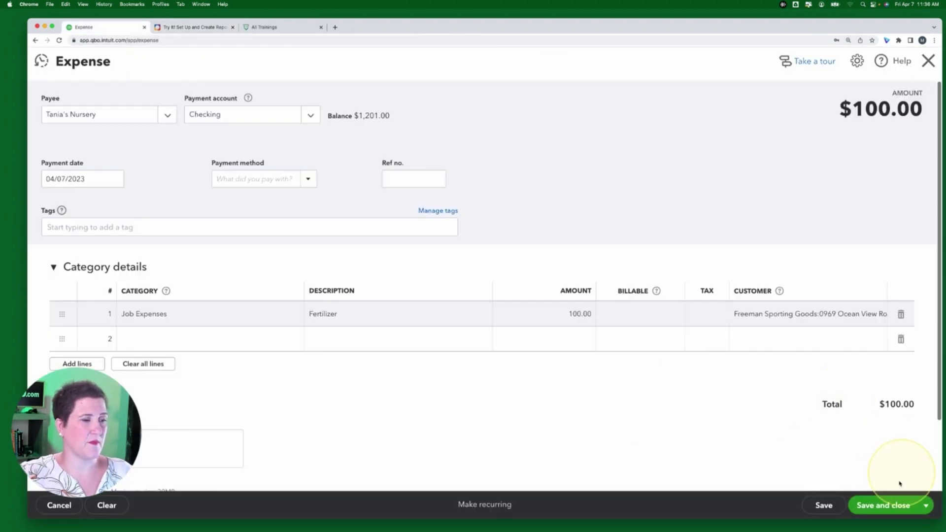
left_click(887, 506)
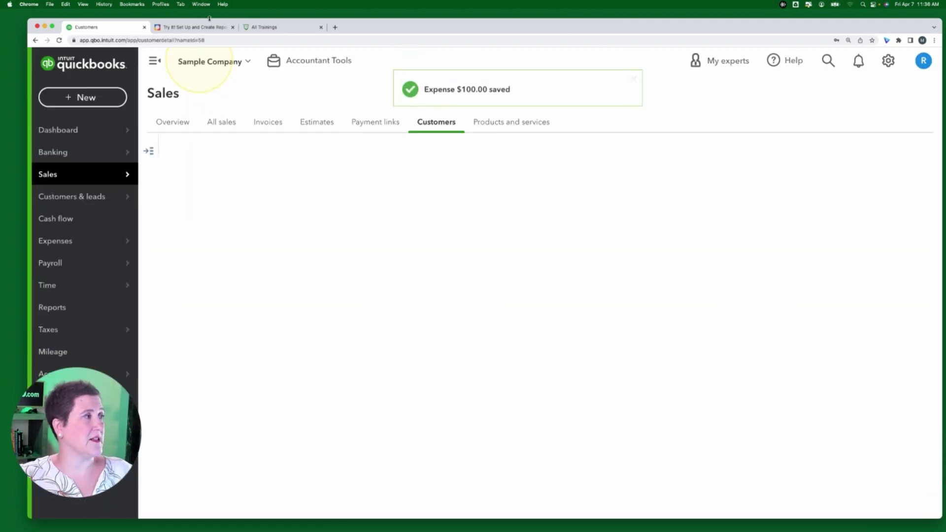
Switch to the exercise, read Part 2's Step 5 on creating the invoice, and return to QuickBooks
left_click(201, 27)
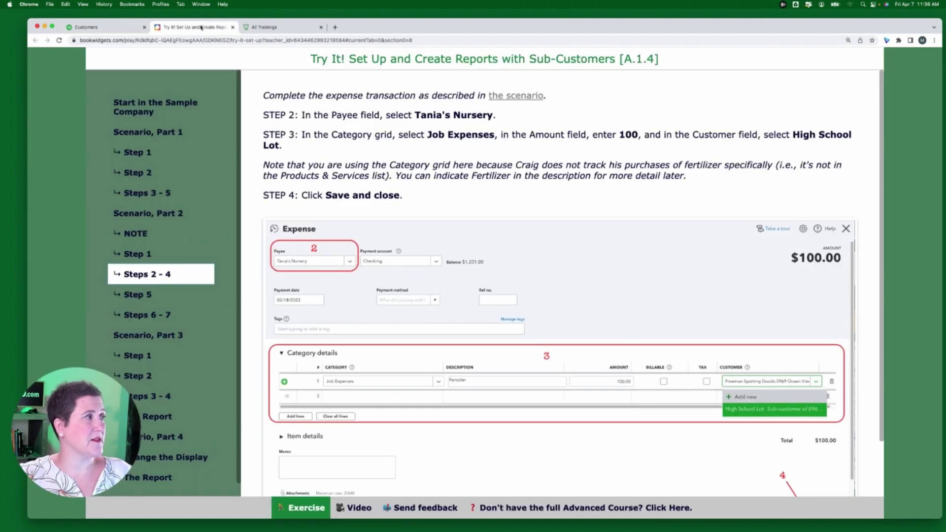
left_click(139, 297)
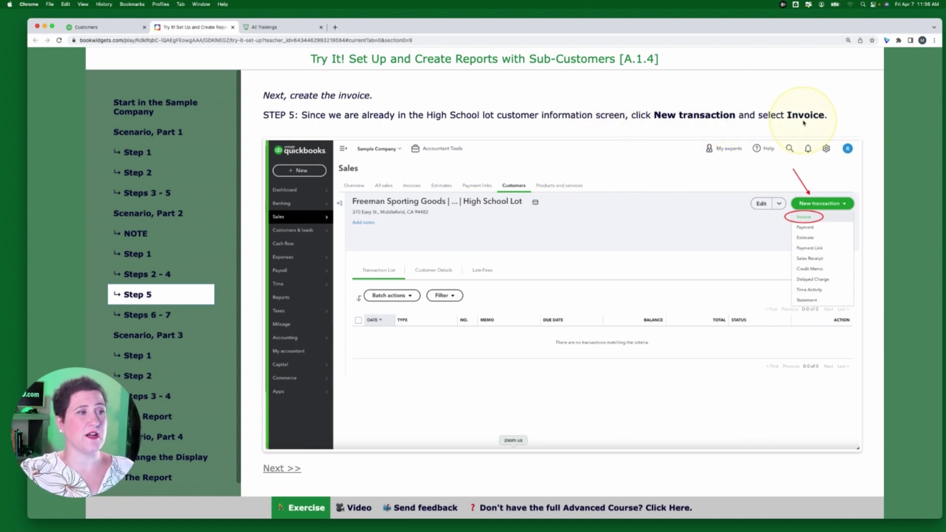
left_click(99, 28)
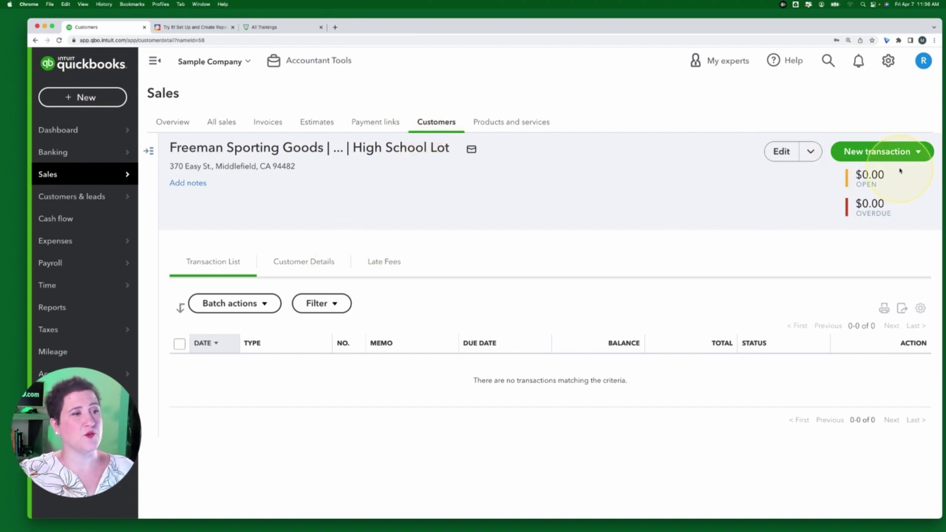
Start a new invoice from the High School Lot customer record
left_click(919, 153)
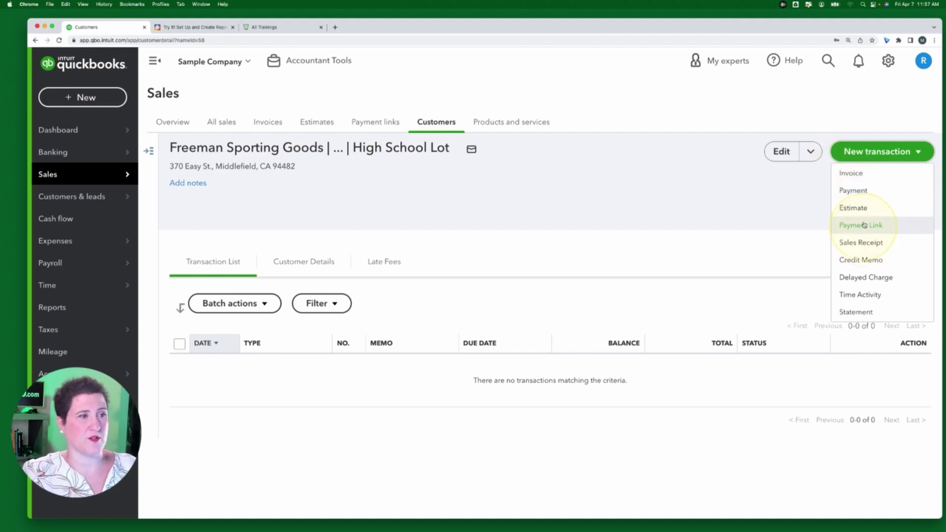
left_click(849, 174)
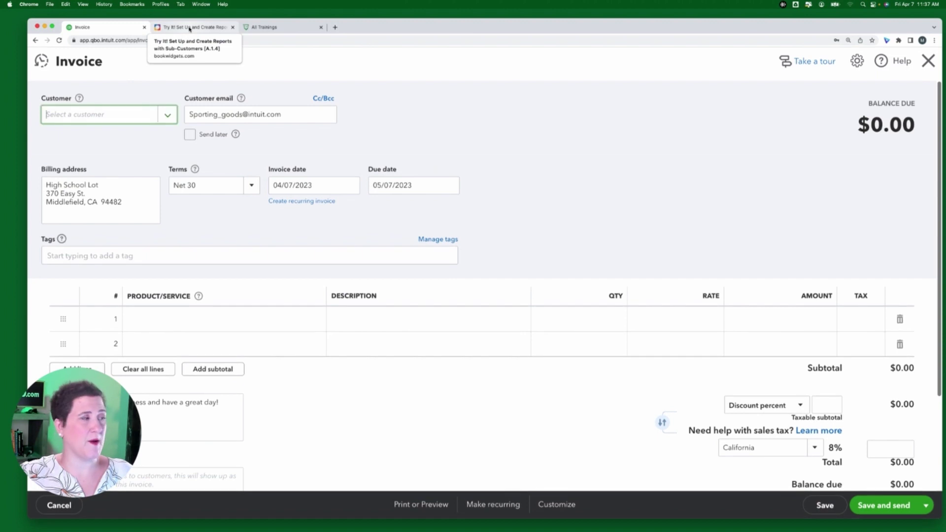
left_click(464, 79)
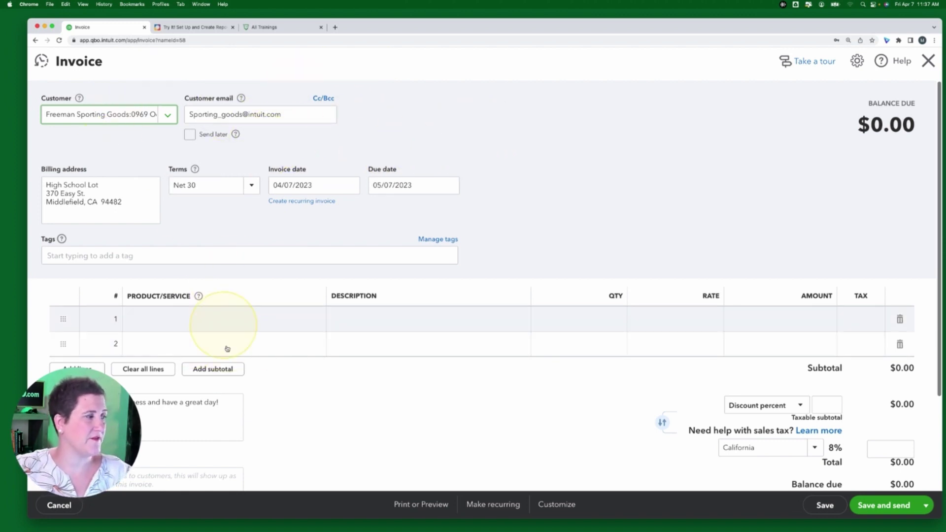
Switch to the exercise, read Part 2's Steps 6 - 7 on completing the invoice, and return to QuickBooks
left_click(195, 27)
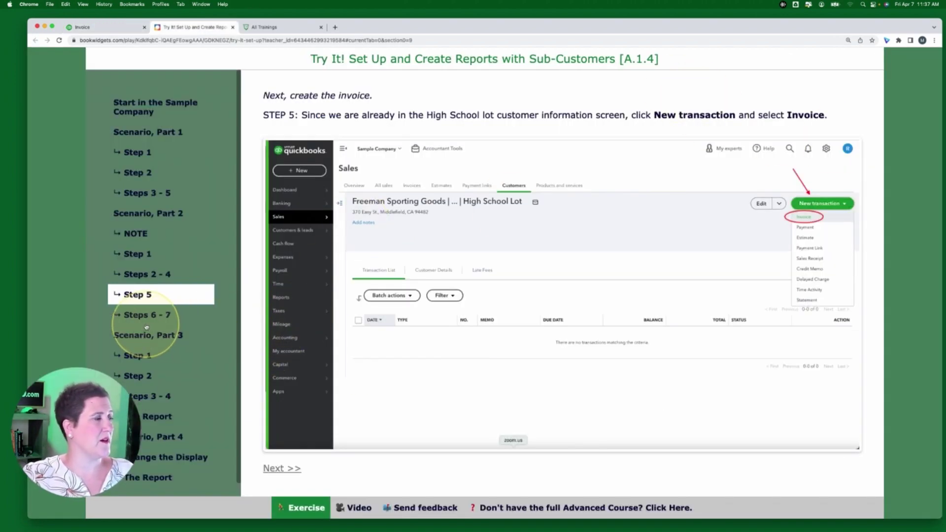
left_click(160, 316)
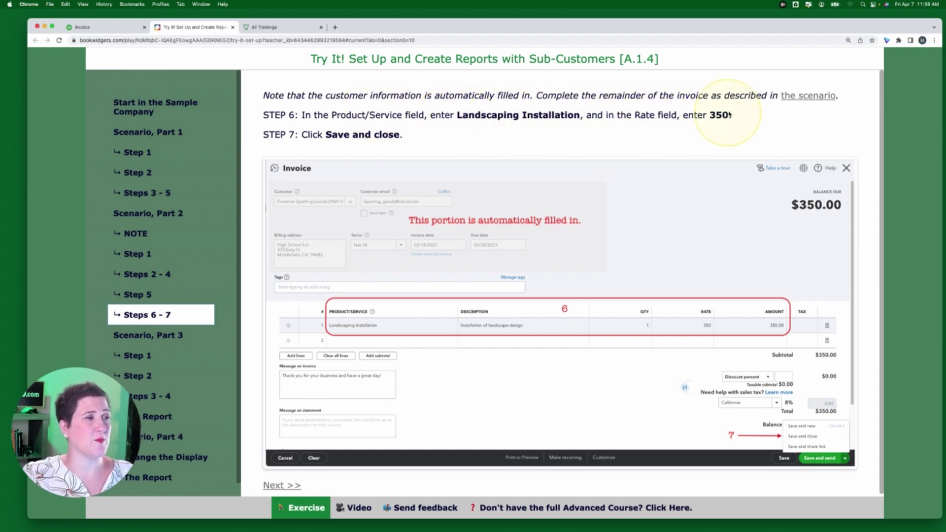
left_click(118, 29)
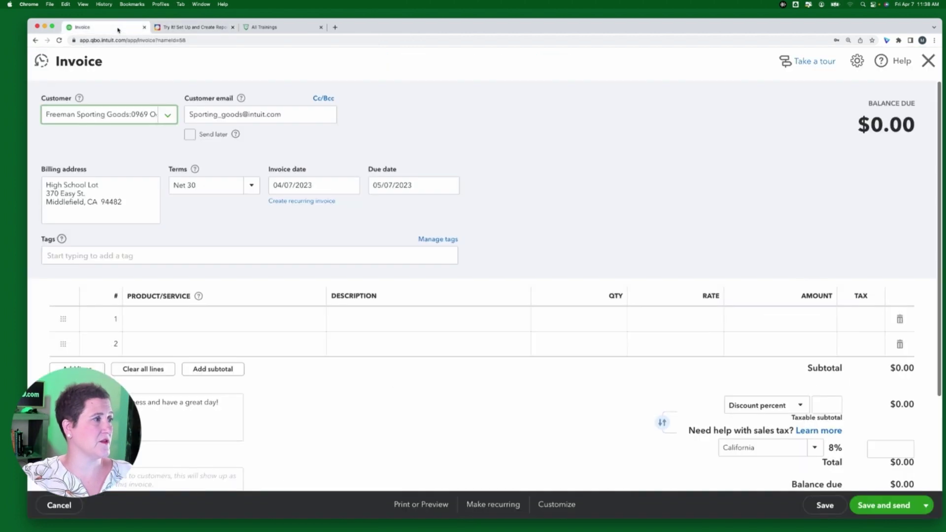
Fill the invoice's first line with the Landscaping:Installation service at a rate of 350
left_click(210, 319)
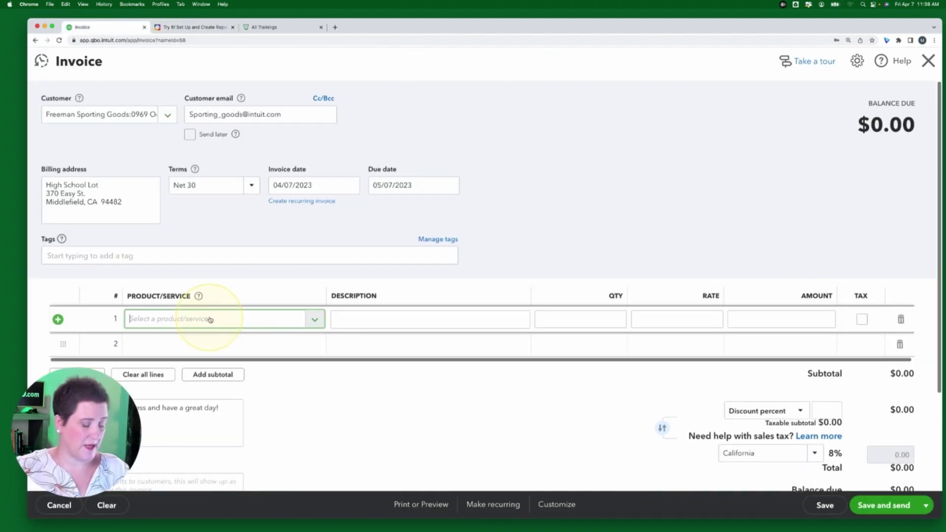
type("inst")
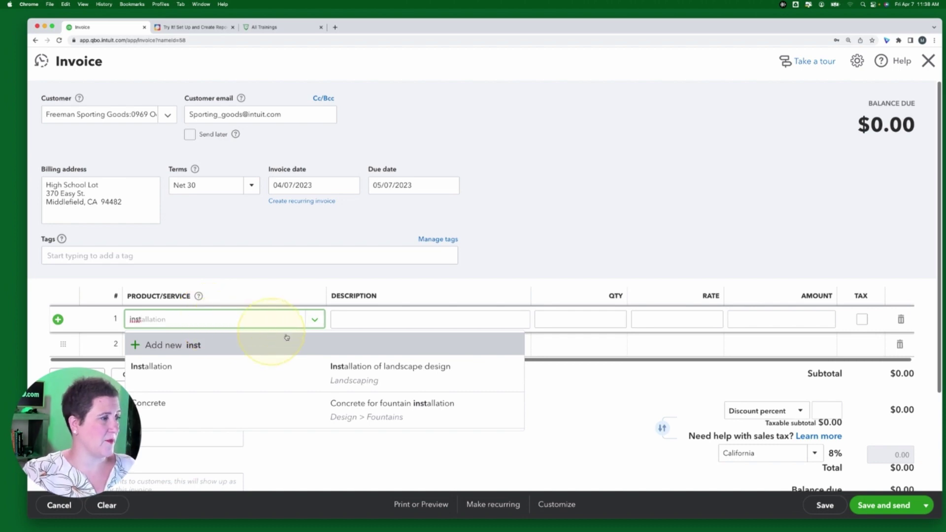
left_click(371, 367)
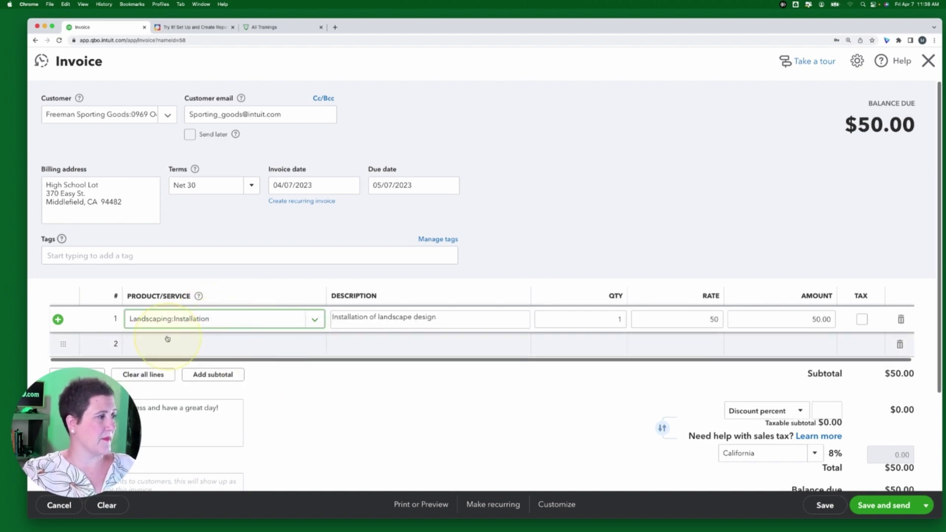
left_click(696, 317)
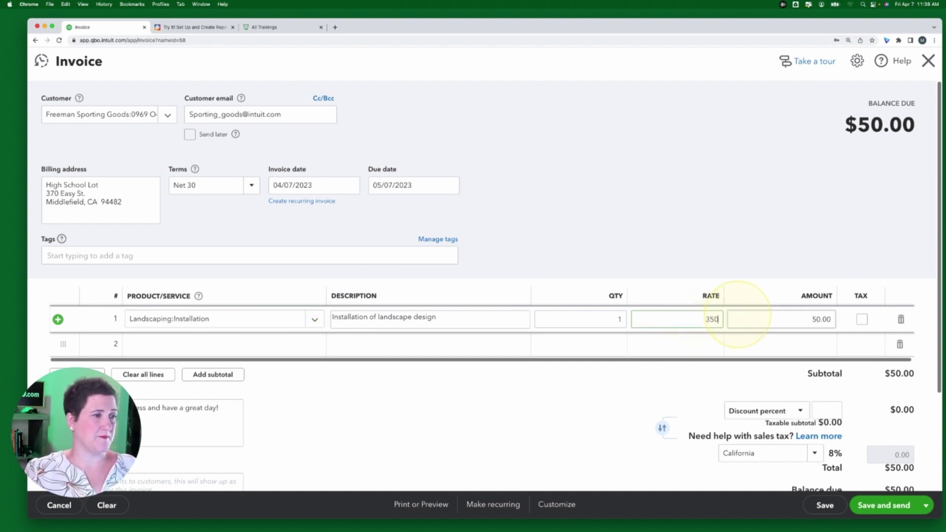
left_click(737, 318)
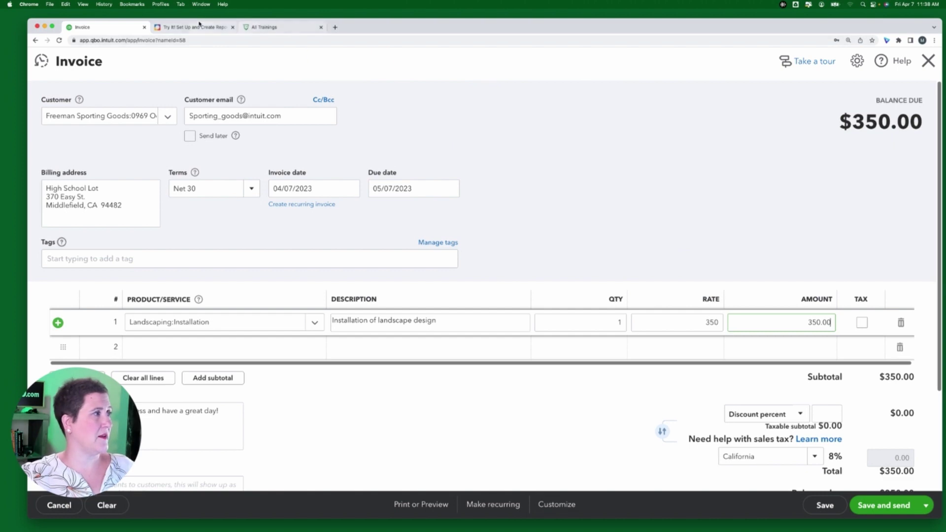
Compare the invoice with Steps 6 - 7 in the exercise, then save and close it in QuickBooks
left_click(200, 27)
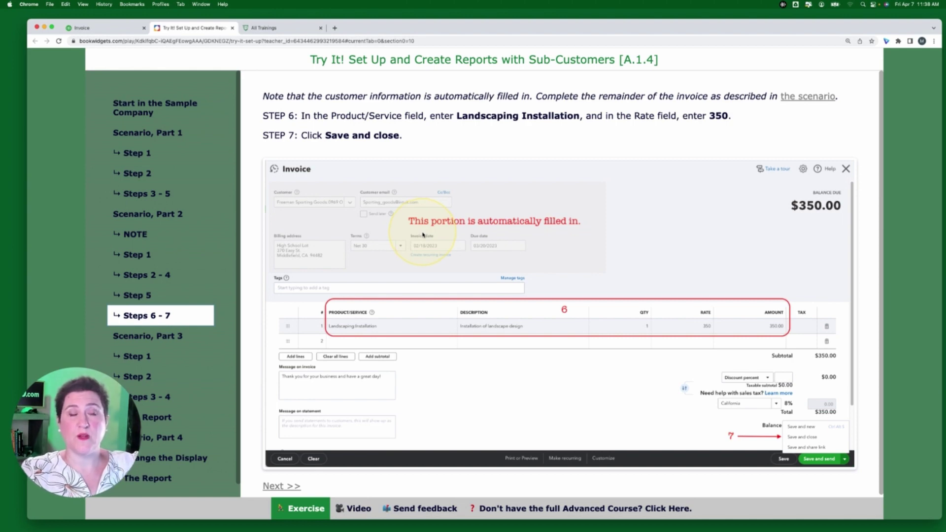
left_click(95, 31)
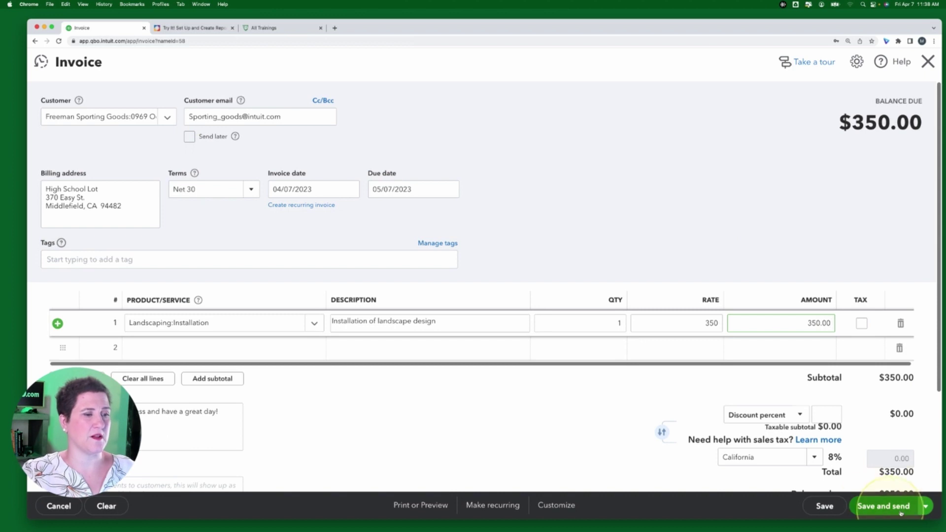
left_click(925, 506)
left_click(867, 469)
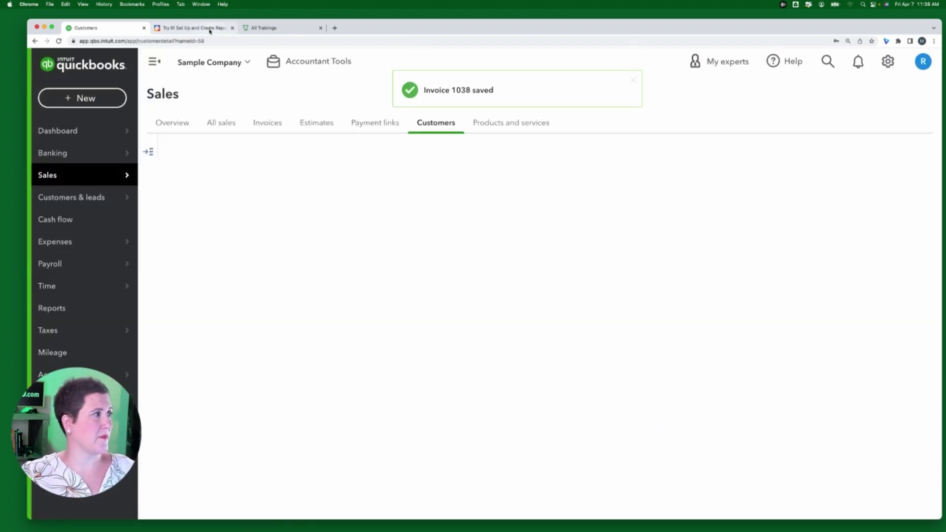
Switch to the exercise, read Scenario, Part 3 and its Step 1 on the profitability report, and return to QuickBooks
left_click(202, 29)
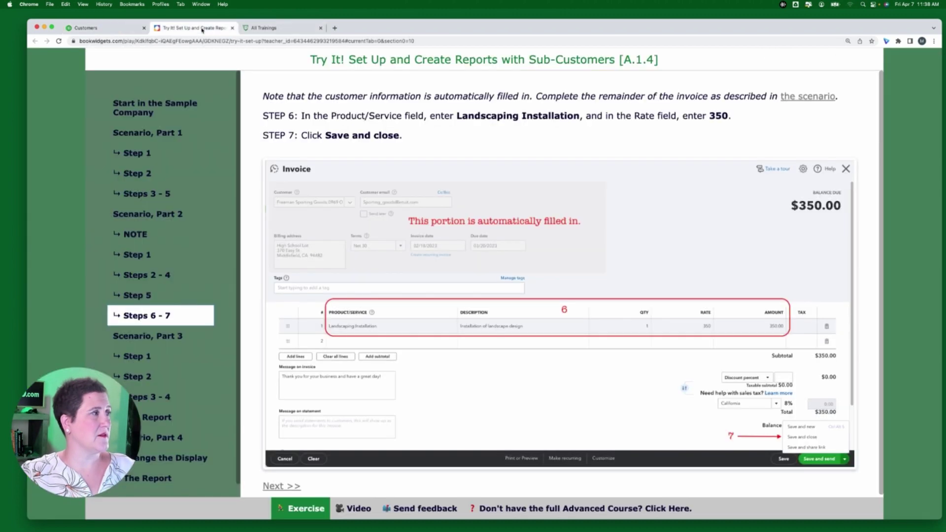
left_click(164, 339)
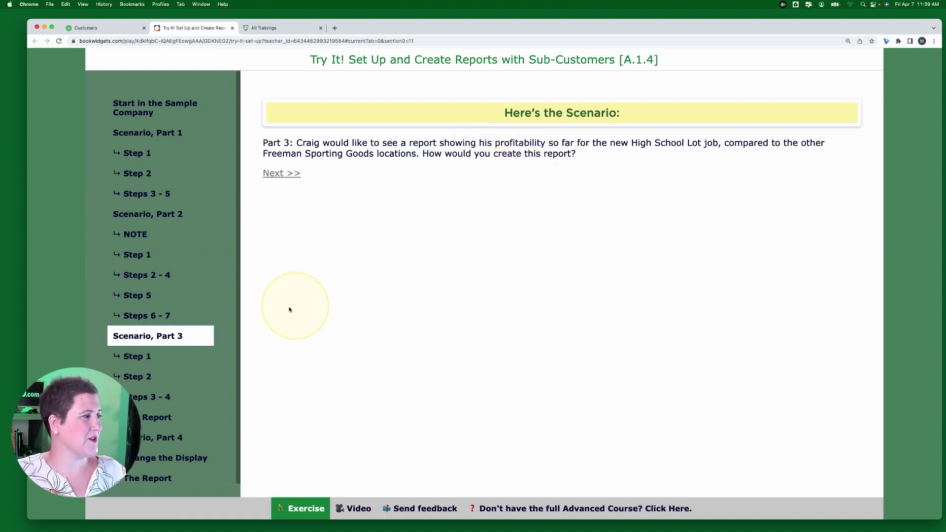
left_click(170, 355)
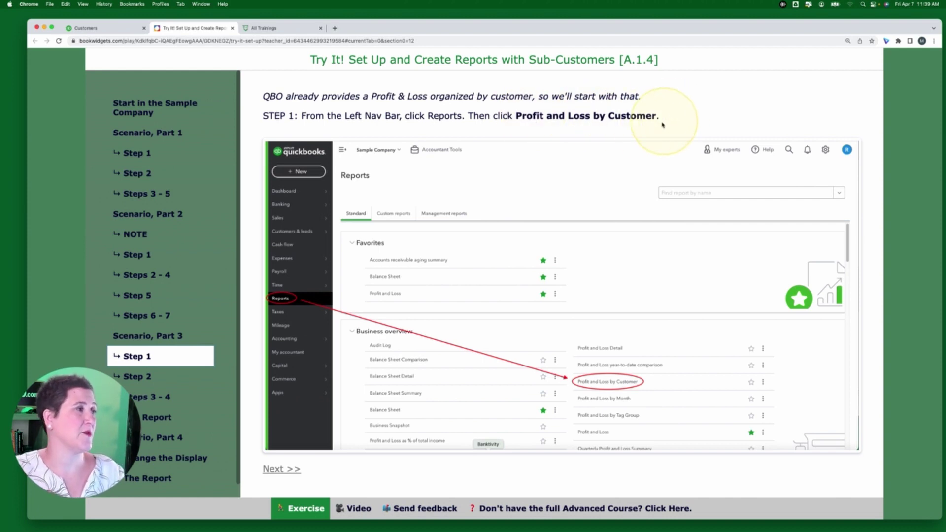
left_click(94, 28)
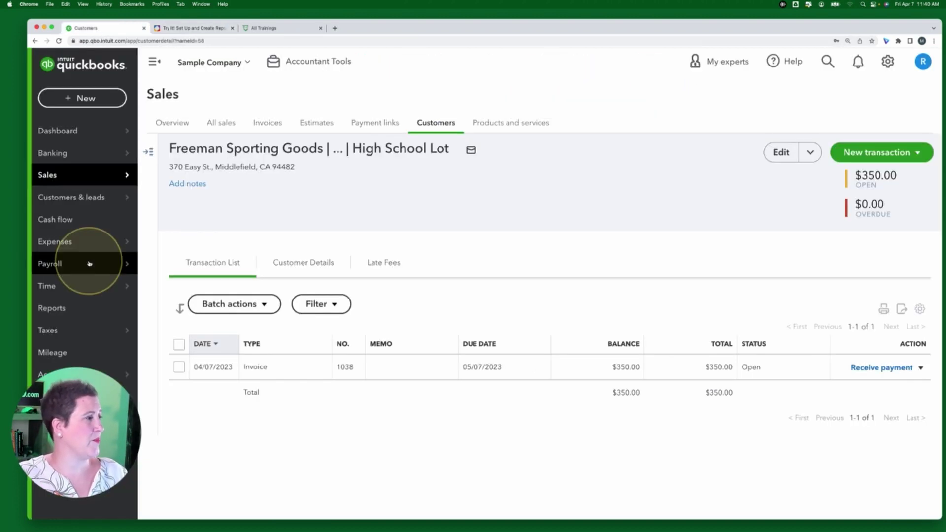
Open the Profit and Loss by Customer report and look over its income and expense rows across the customer columns
left_click(61, 316)
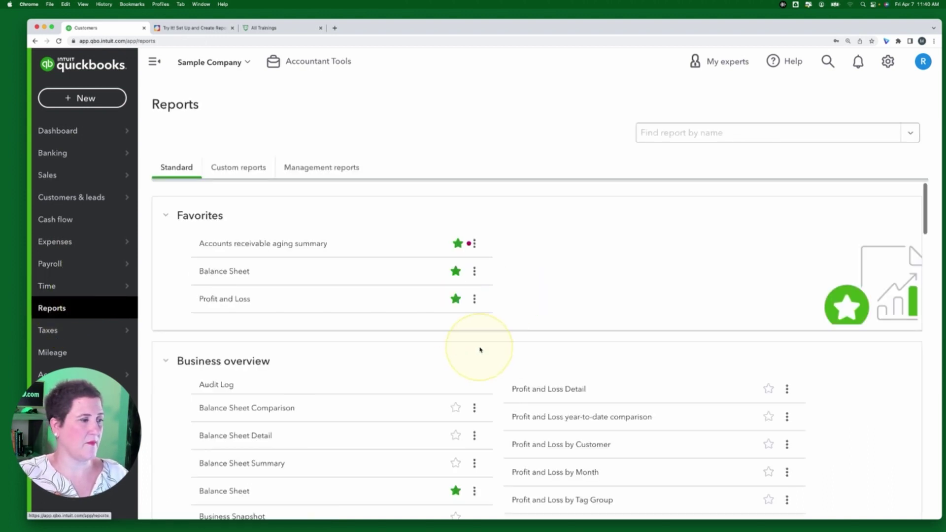
scroll(563, 344, "down", 2)
scroll(563, 344, "down", 5)
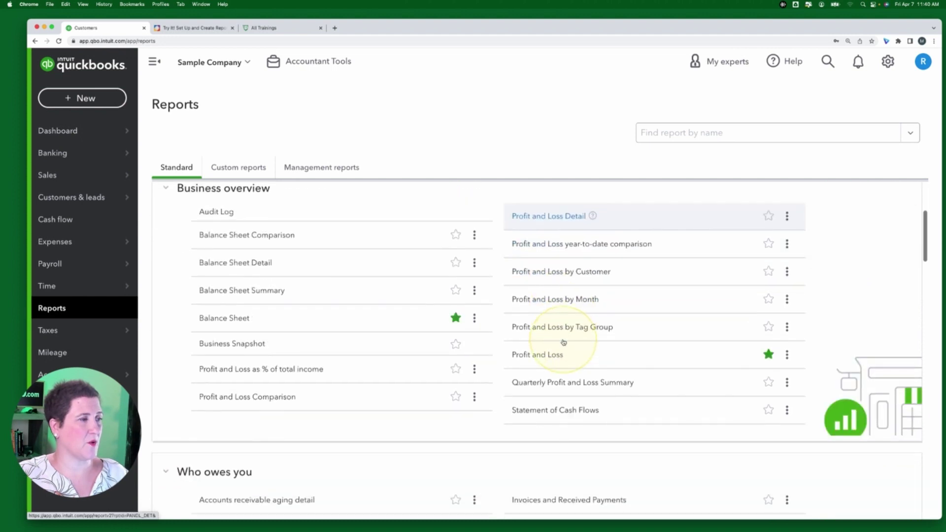
left_click(562, 324)
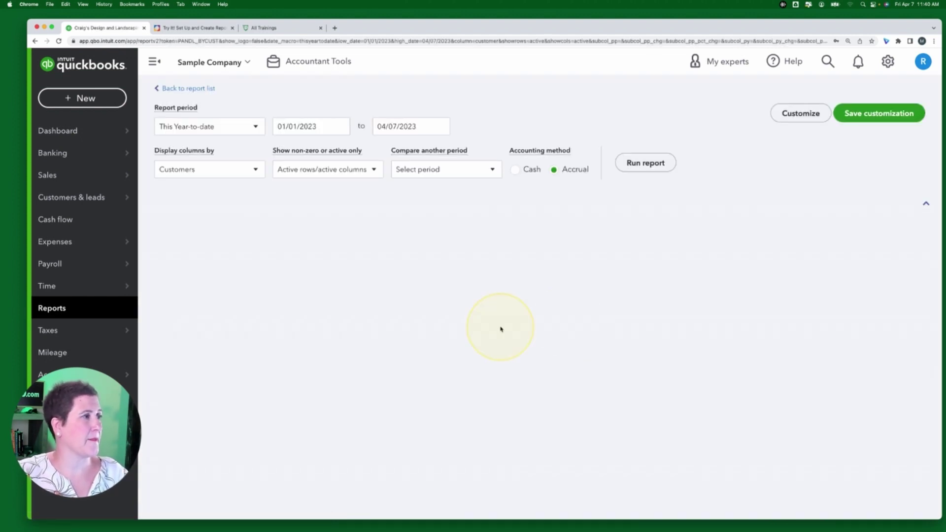
scroll(554, 280, "down", 3)
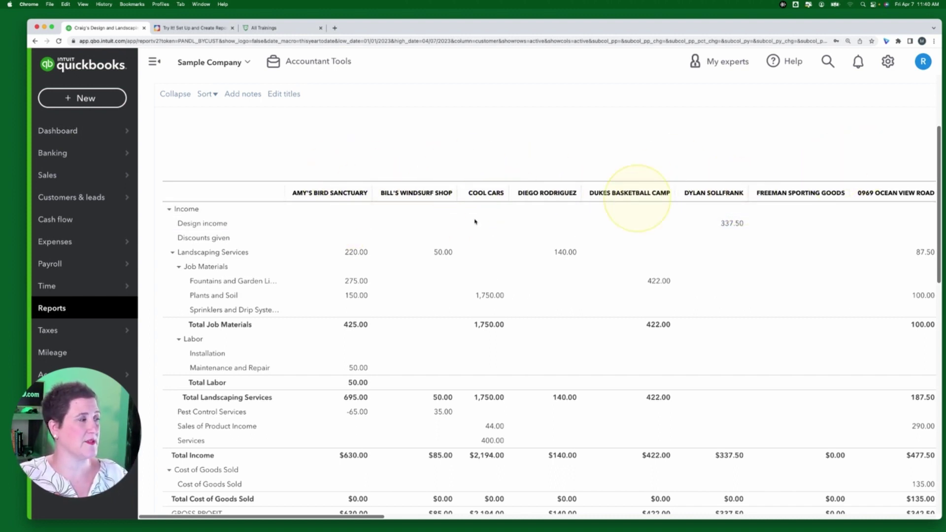
scroll(240, 305, "down", 5)
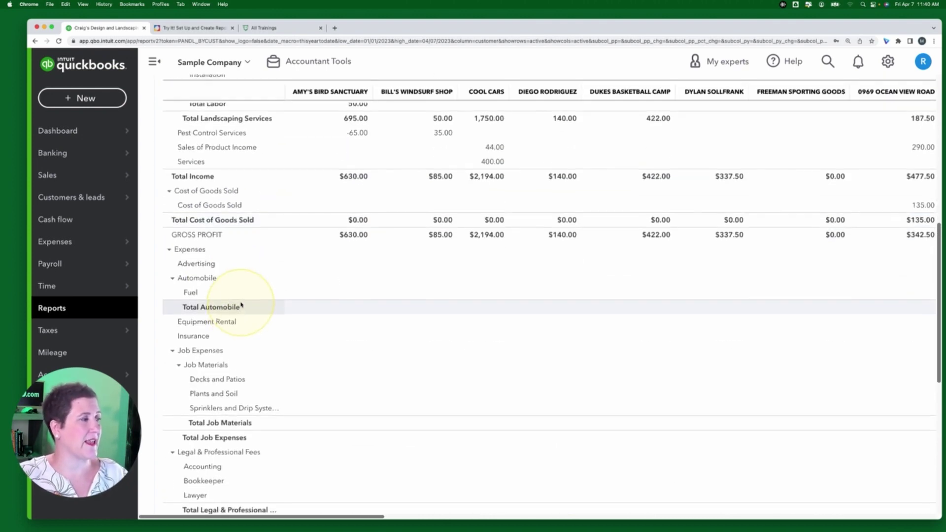
scroll(241, 305, "up", 4)
scroll(242, 303, "up", 5)
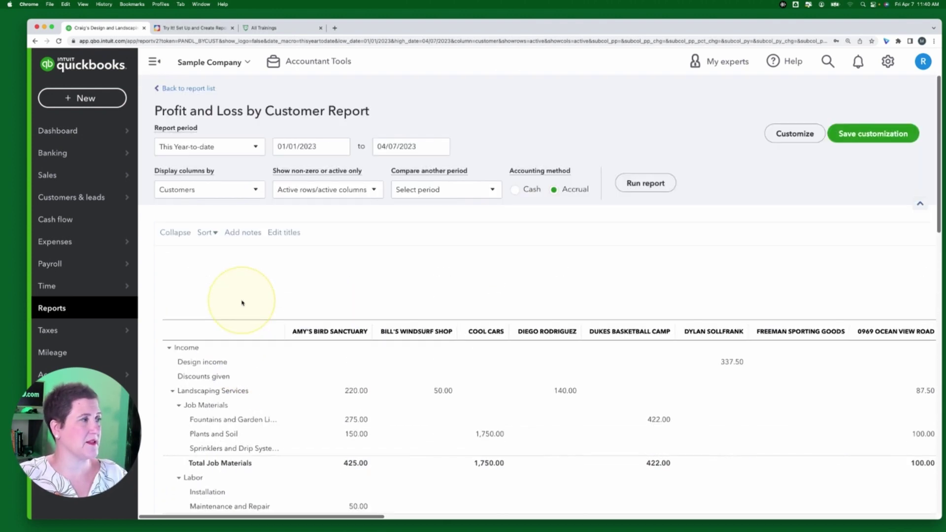
scroll(241, 303, "down", 1)
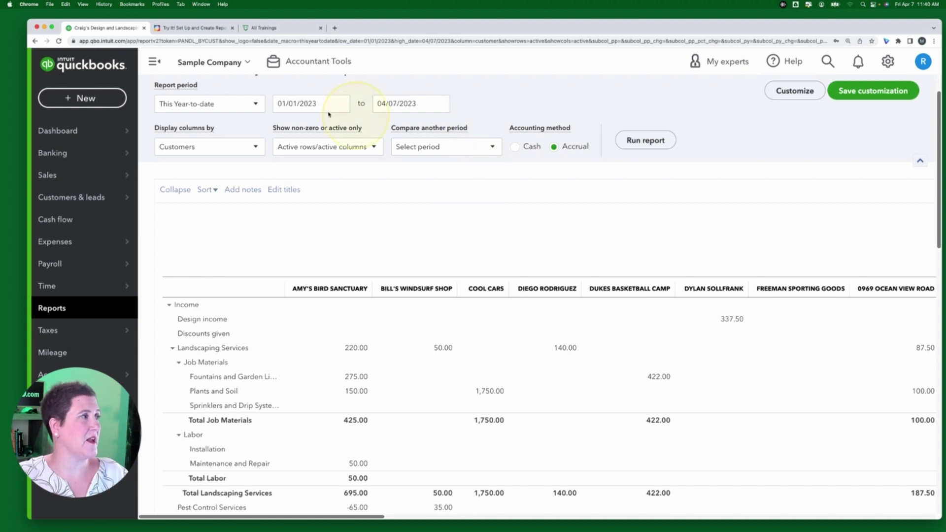
Switch to the exercise, read Part 3's Step 2 on customizing the report, and return to QuickBooks
left_click(199, 28)
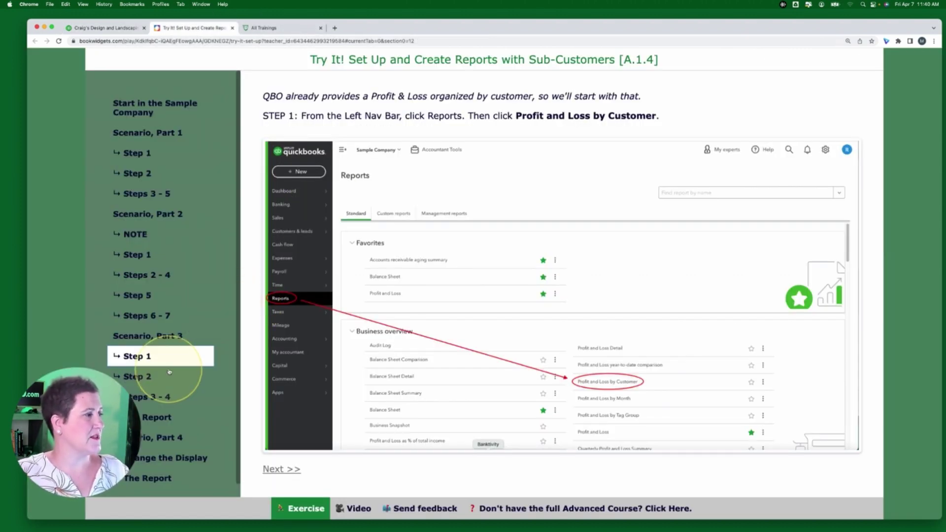
left_click(137, 377)
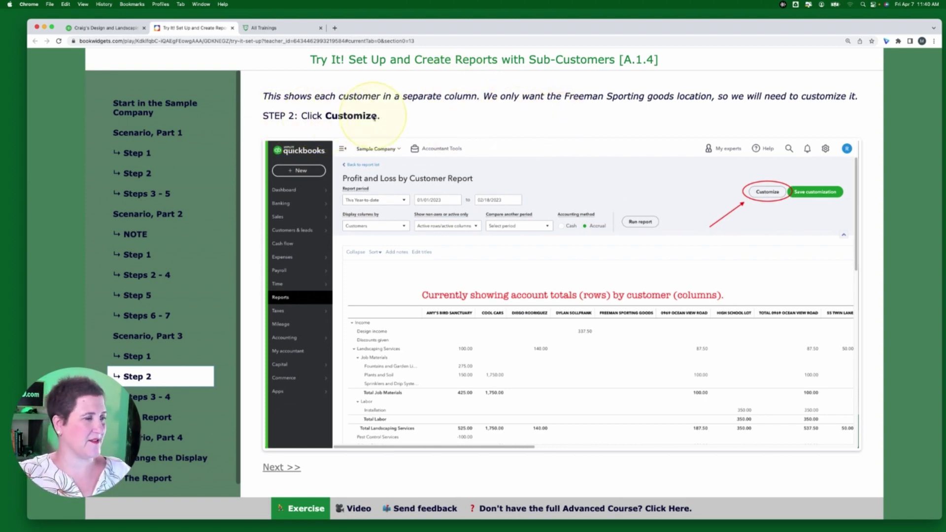
left_click(107, 28)
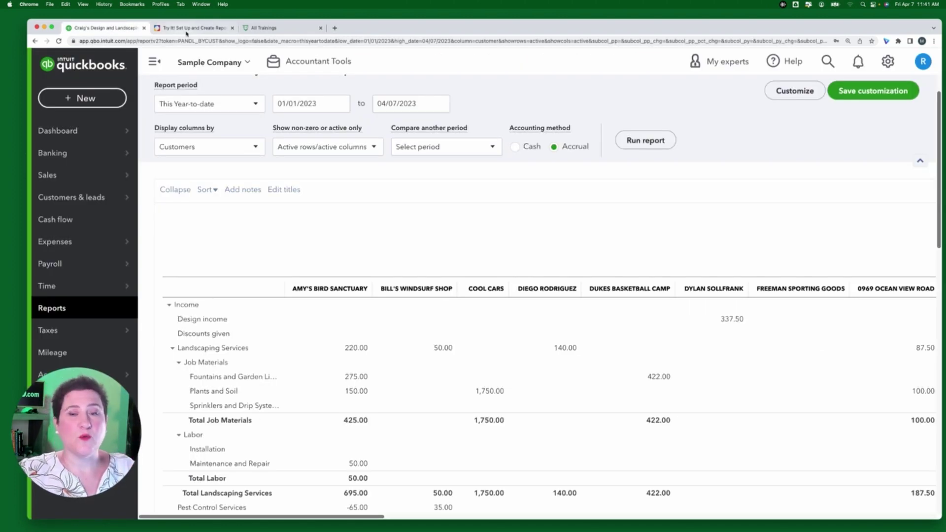
Open the customization settings of the Profit and Loss by Customer report and expand the Filter section
left_click(793, 93)
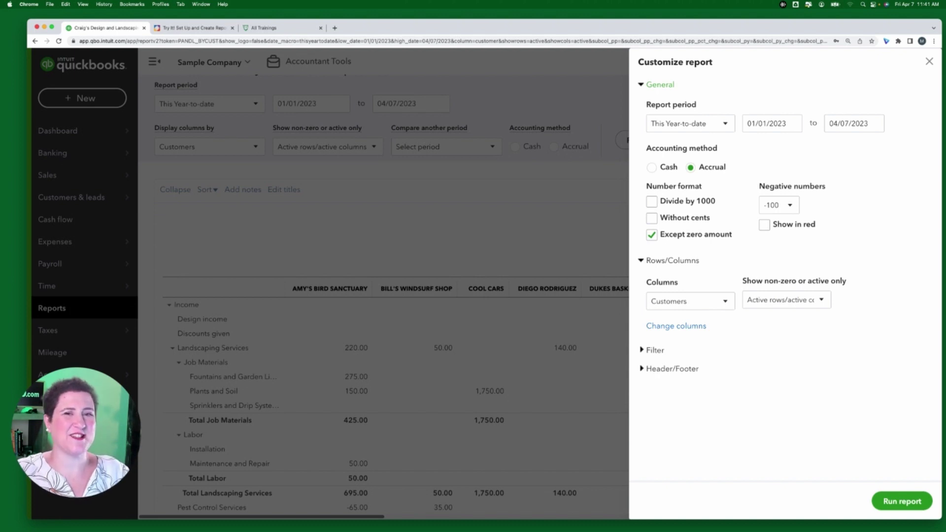
left_click(641, 351)
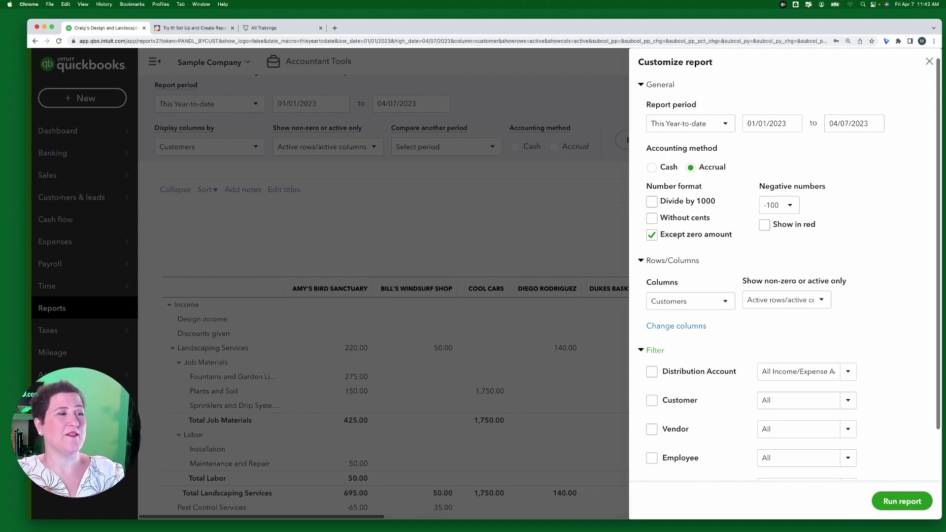
scroll(751, 307, "down", 2)
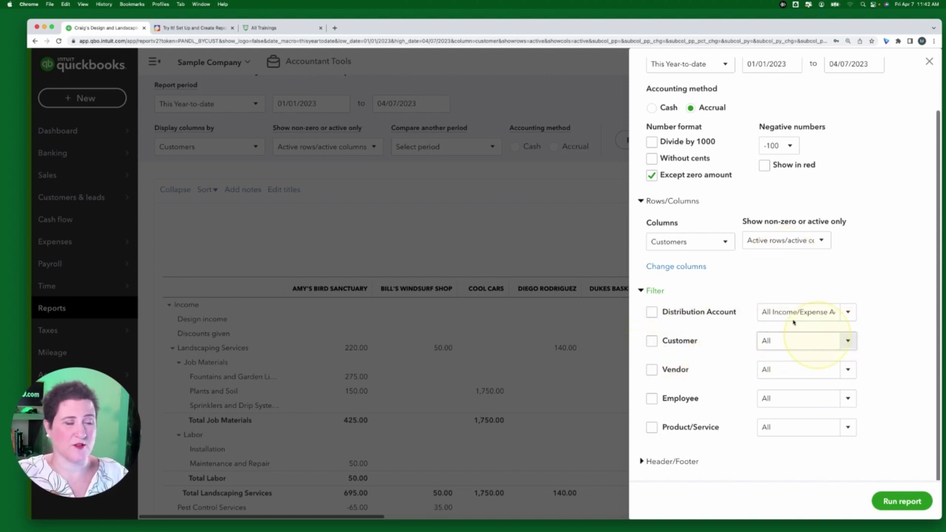
Switch to the exercise, read Part 3's Steps 3 - 4 on filtering by customer, and return to QuickBooks
left_click(205, 28)
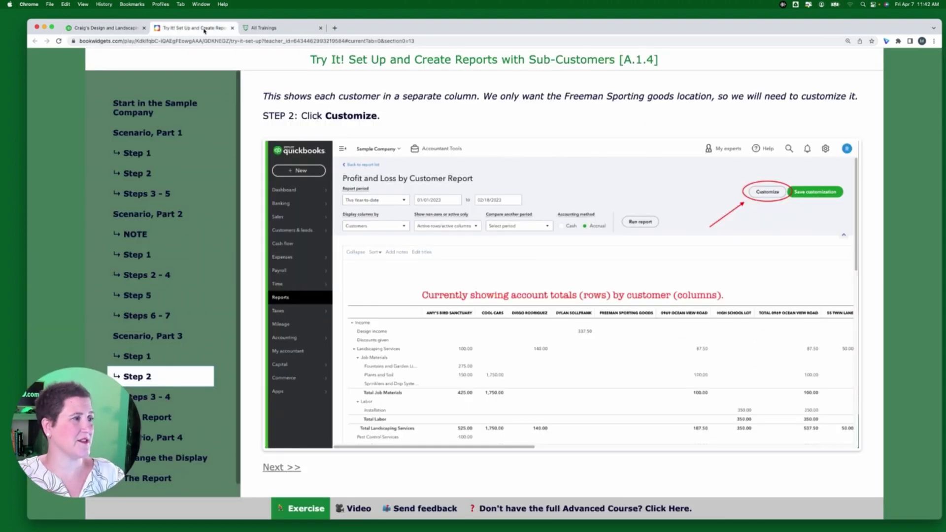
scroll(202, 291, "down", 1)
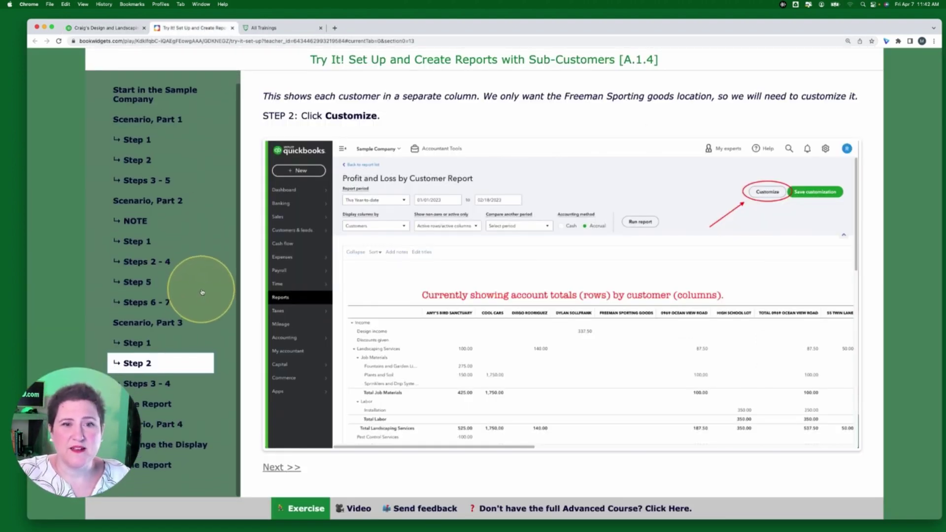
left_click(168, 388)
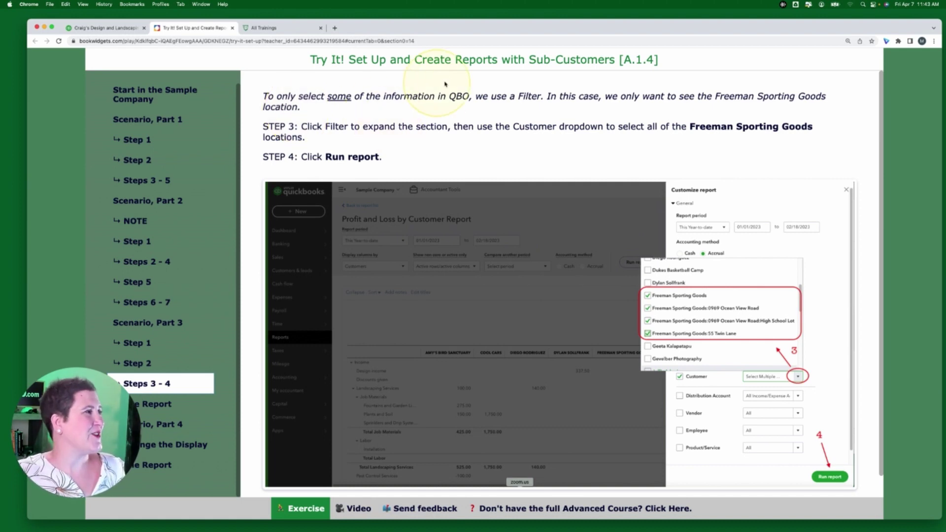
left_click(116, 30)
Filter the report by customer to Freeman Sporting Goods and all three of its sub-customer locations, including High School Lot, and run it
left_click(654, 341)
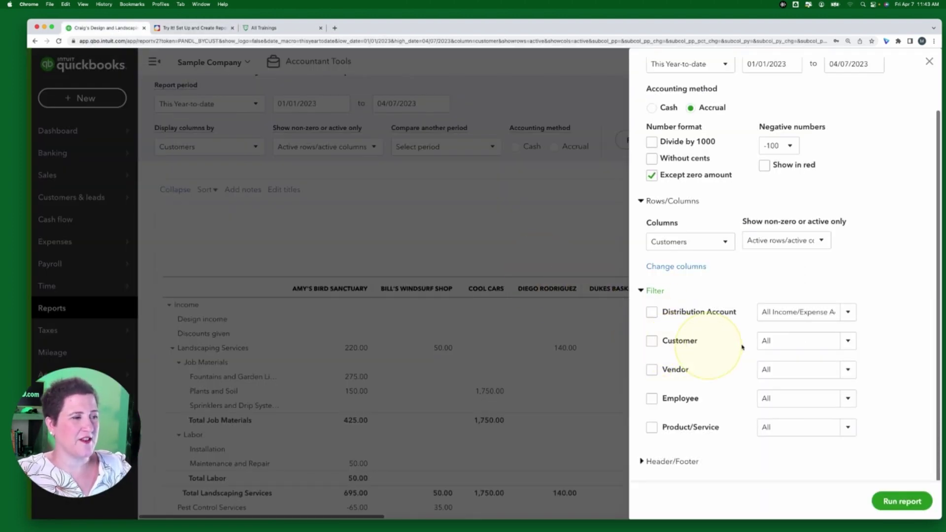
left_click(848, 341)
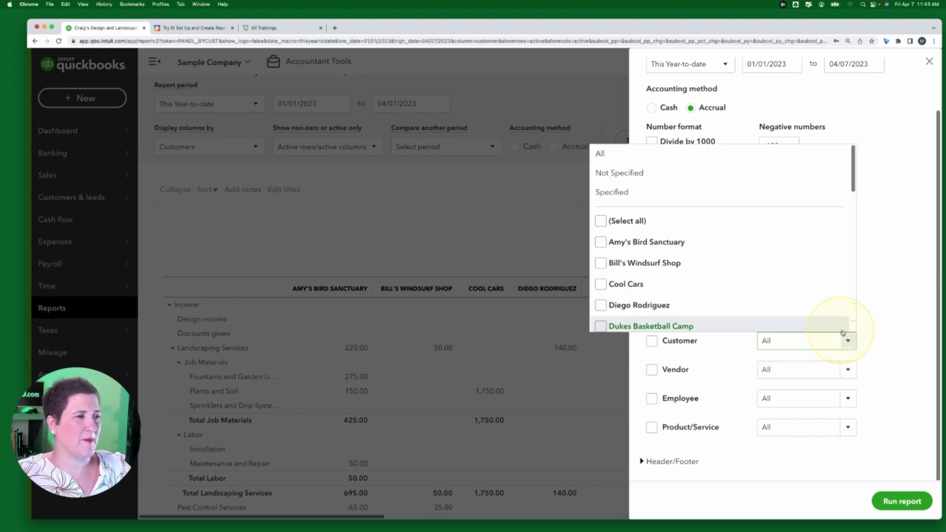
scroll(784, 256, "down", 3)
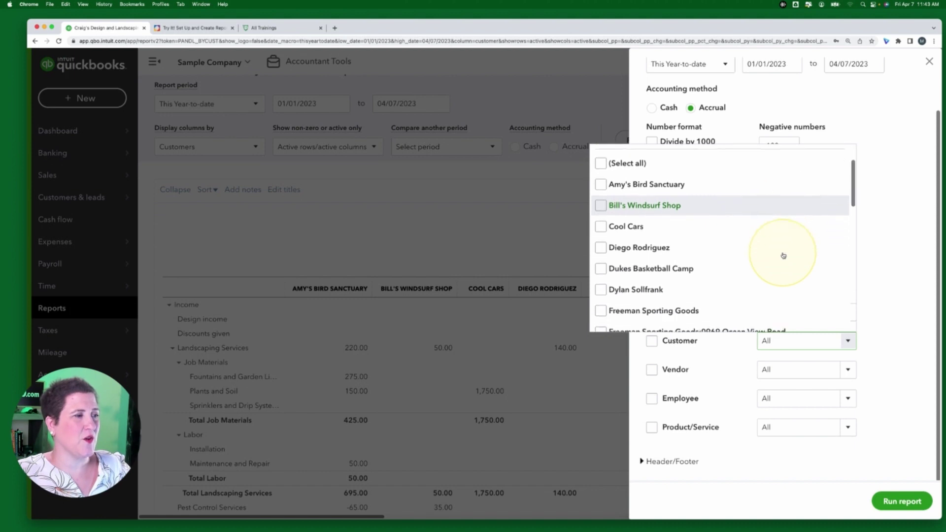
scroll(784, 255, "down", 5)
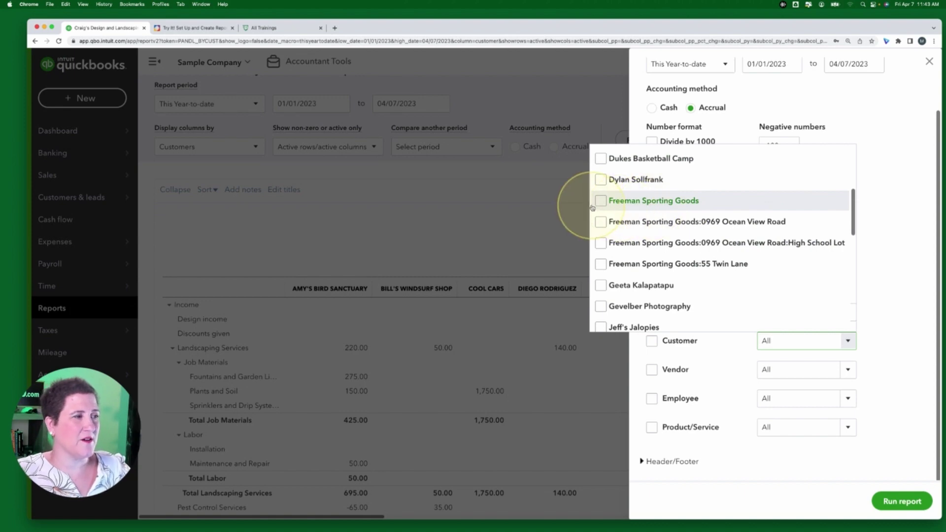
left_click(611, 202)
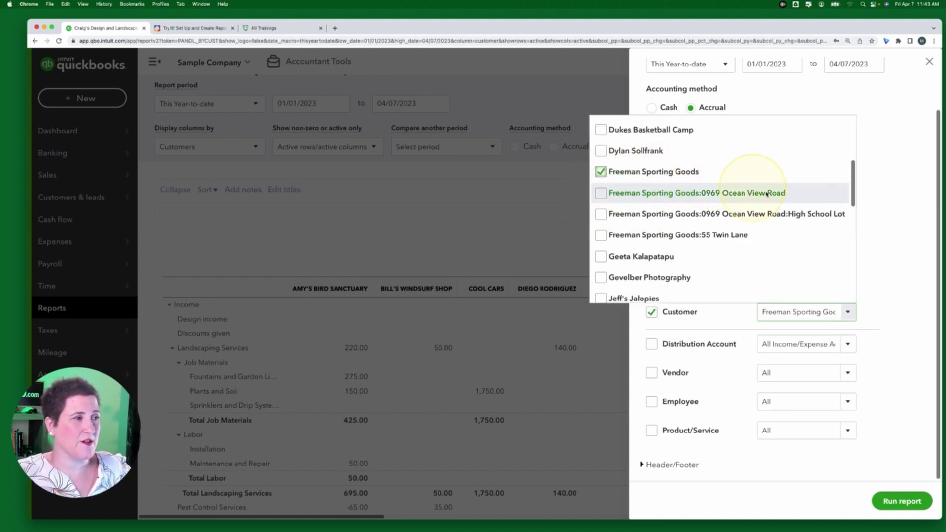
left_click(600, 195)
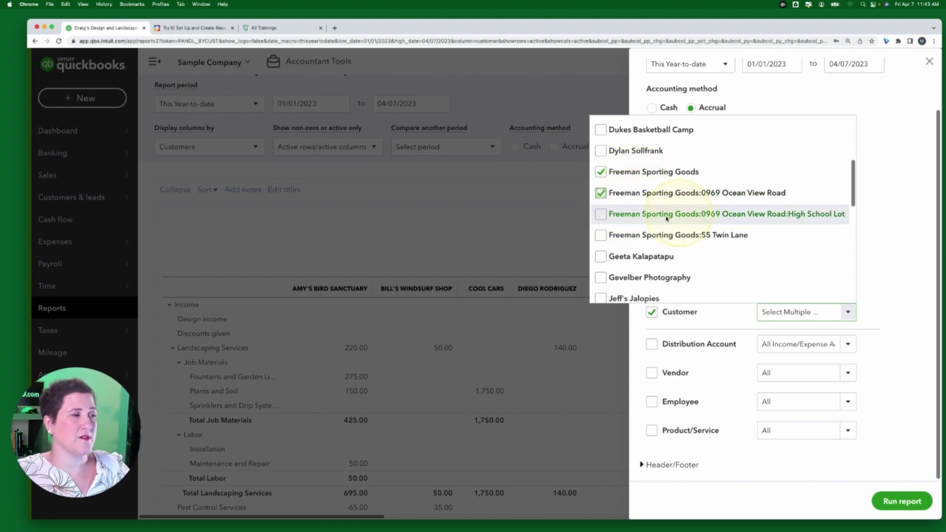
left_click(601, 215)
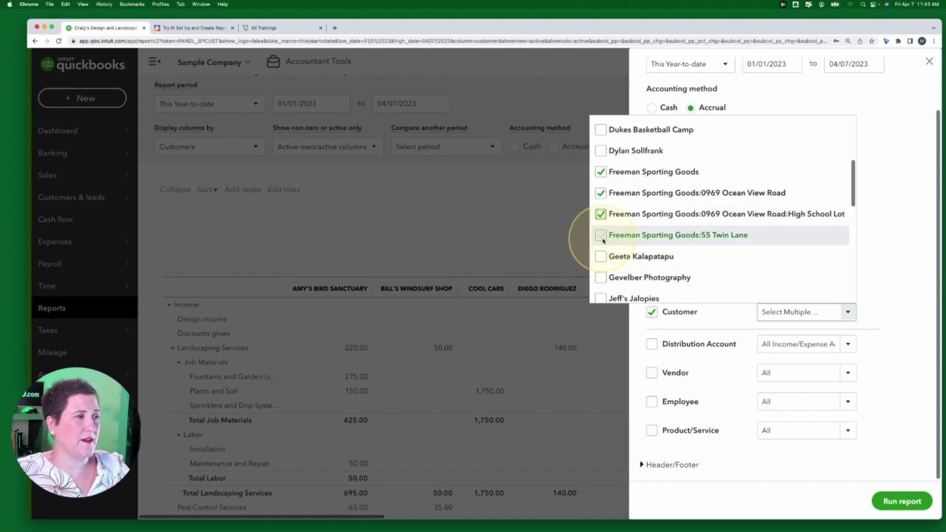
left_click(617, 240)
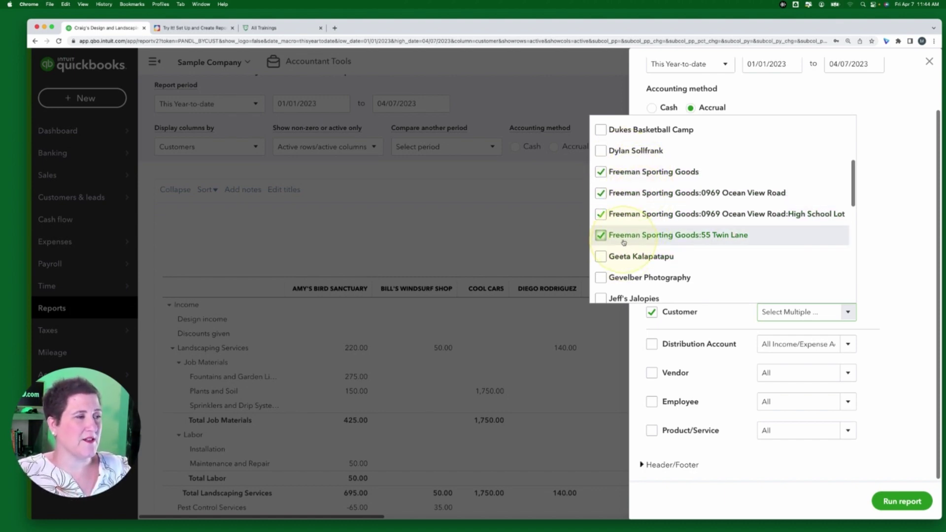
left_click(902, 502)
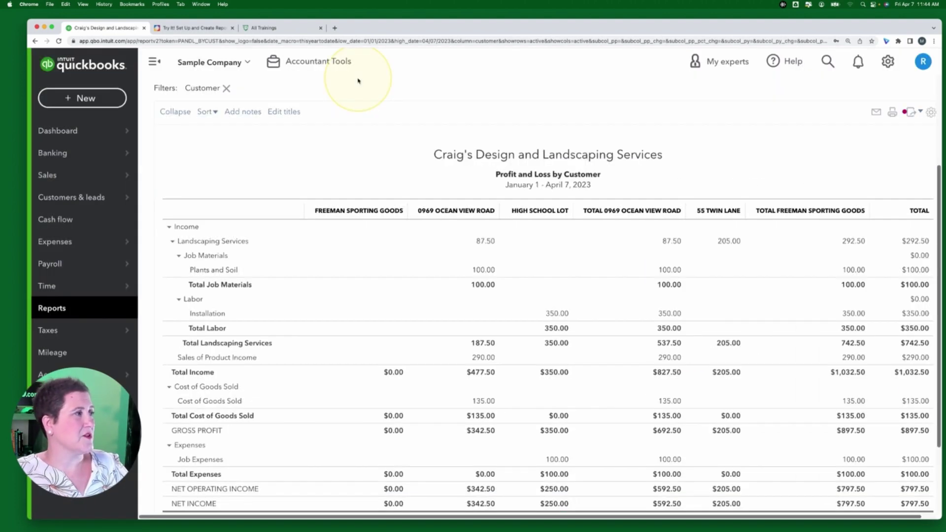
Switch to the exercise, view Part 3's sample report for the Freeman Sporting Goods locations, and return to QuickBooks
left_click(195, 28)
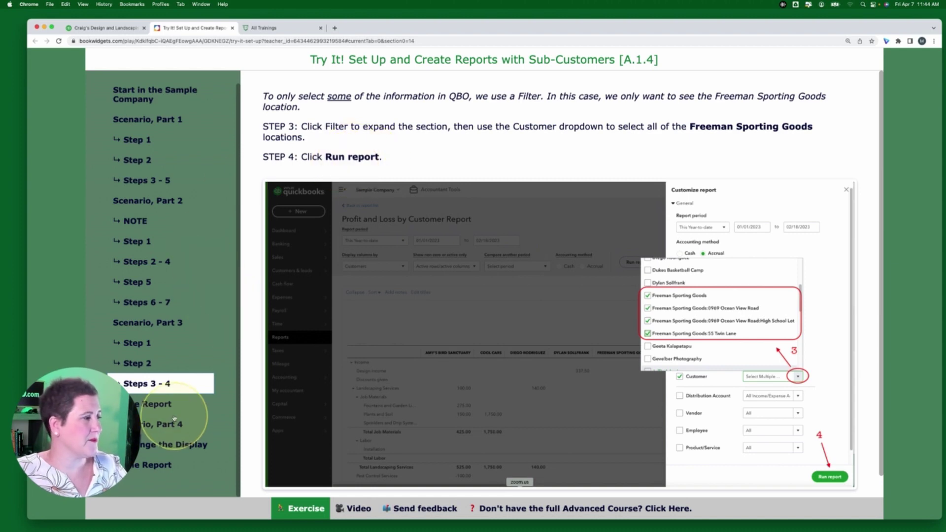
left_click(163, 405)
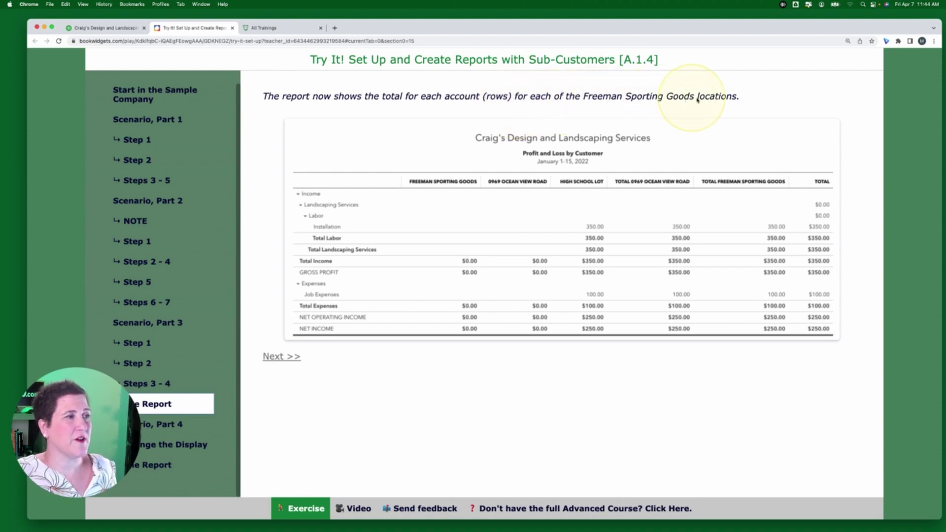
left_click(106, 28)
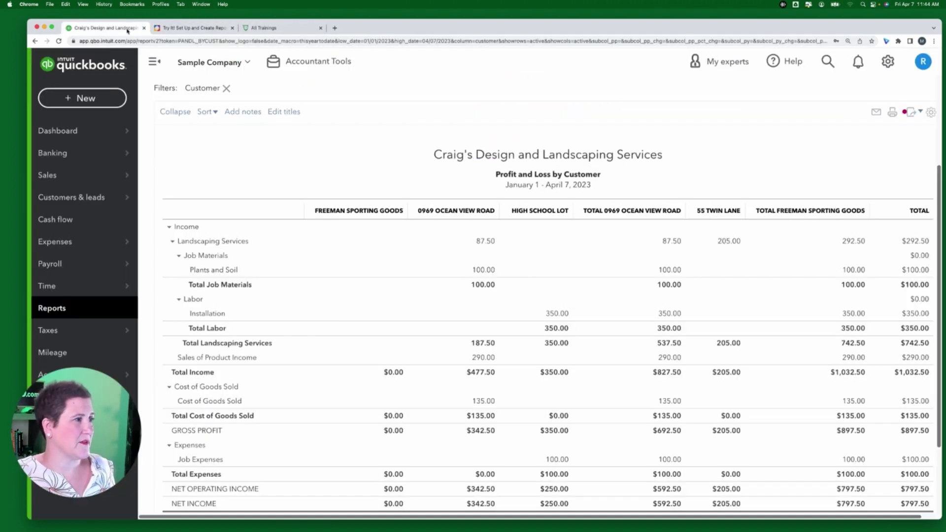
Examine the filtered report's income, cost and expense rows for each Freeman Sporting Goods location, especially High School Lot
scroll(243, 270, "down", 1)
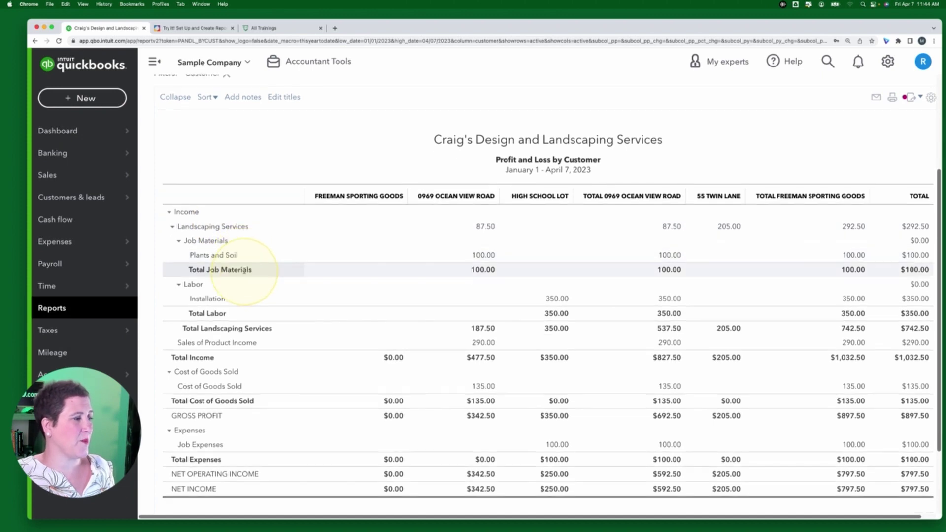
scroll(244, 270, "down", 2)
scroll(222, 143, "up", 4)
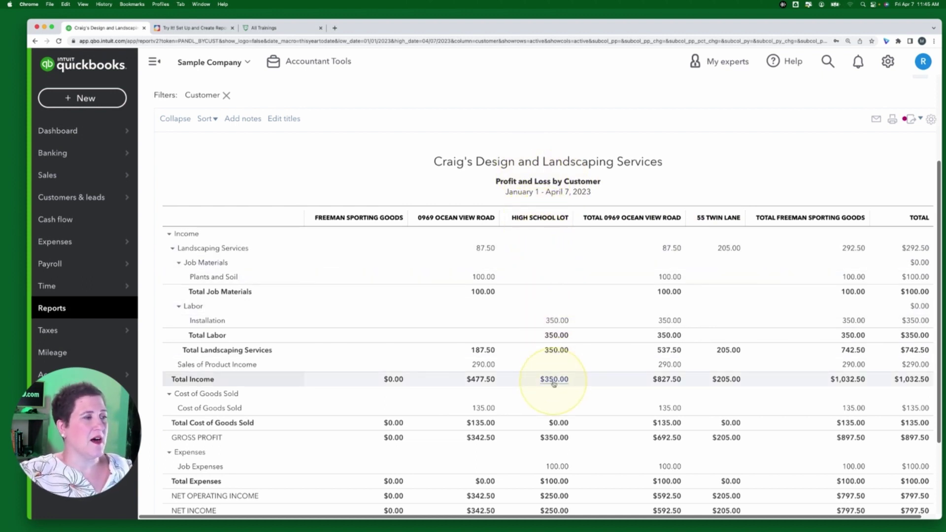
scroll(554, 355, "down", 2)
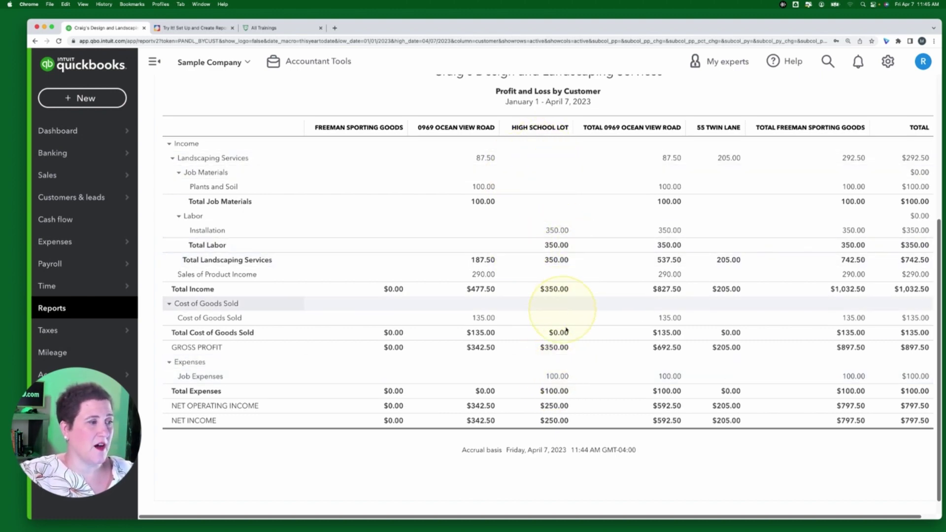
scroll(566, 340, "up", 3)
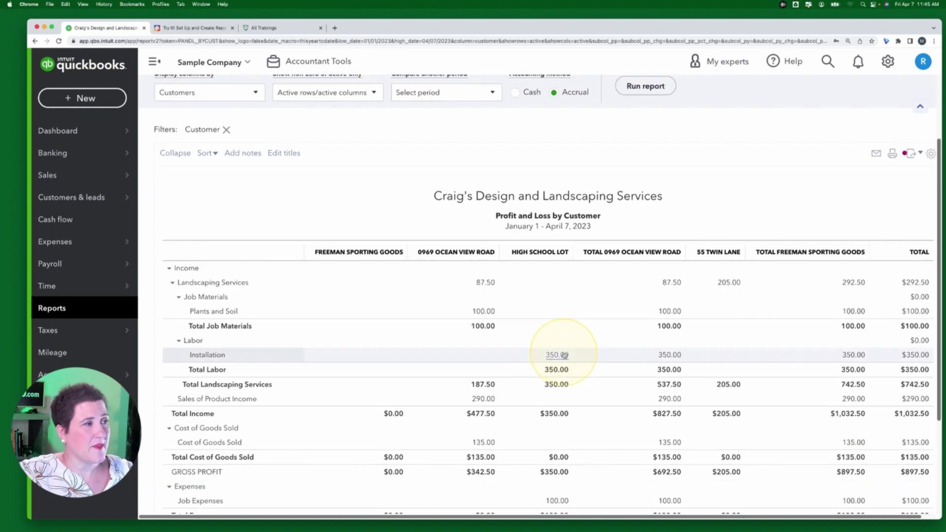
scroll(565, 355, "down", 1)
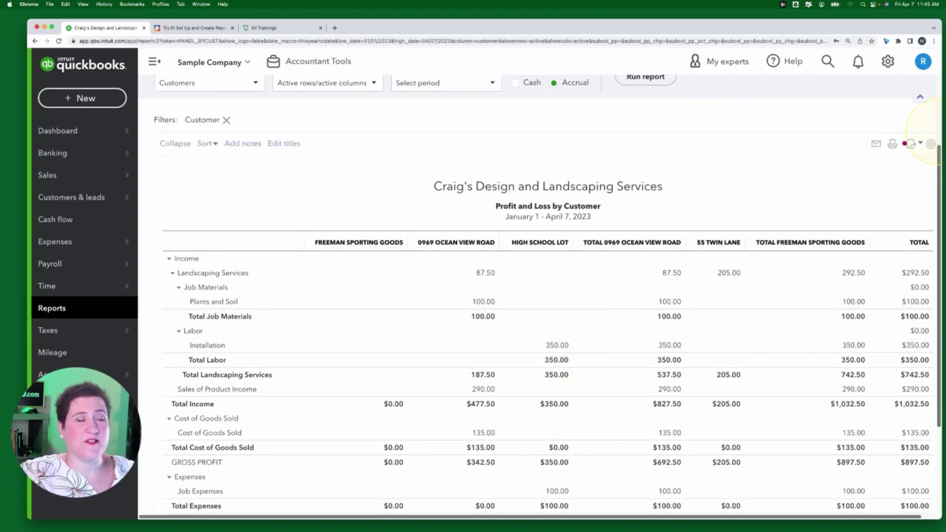
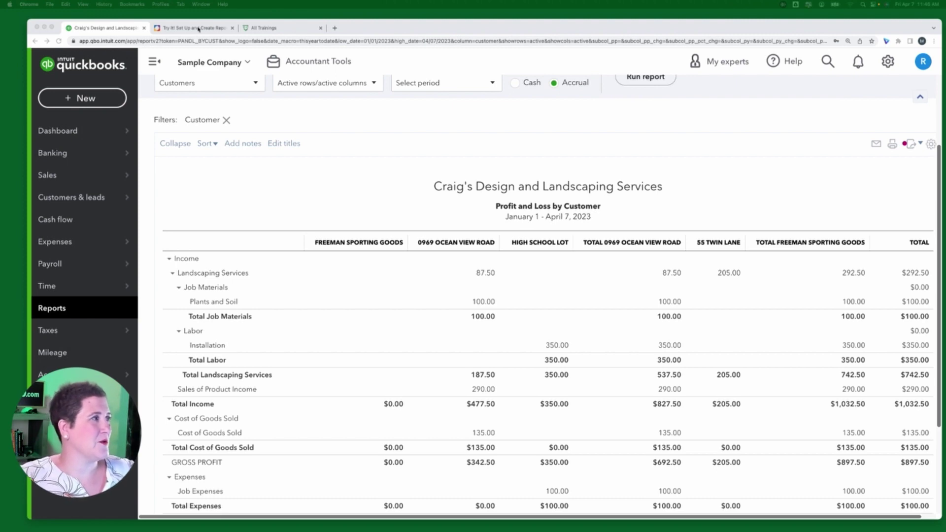
Switch to the exercise, read the Part 4 scenario and its Change the Display instructions, and return to QuickBooks
left_click(198, 29)
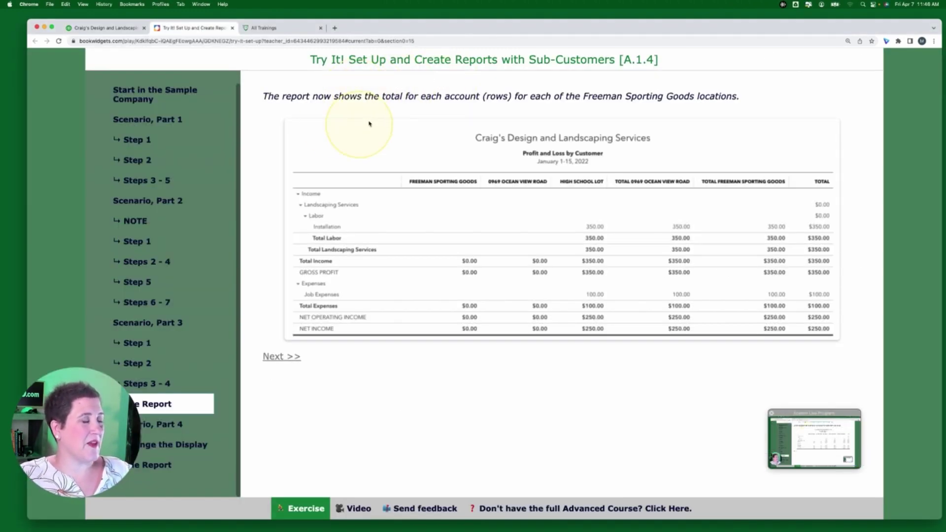
left_click(146, 429)
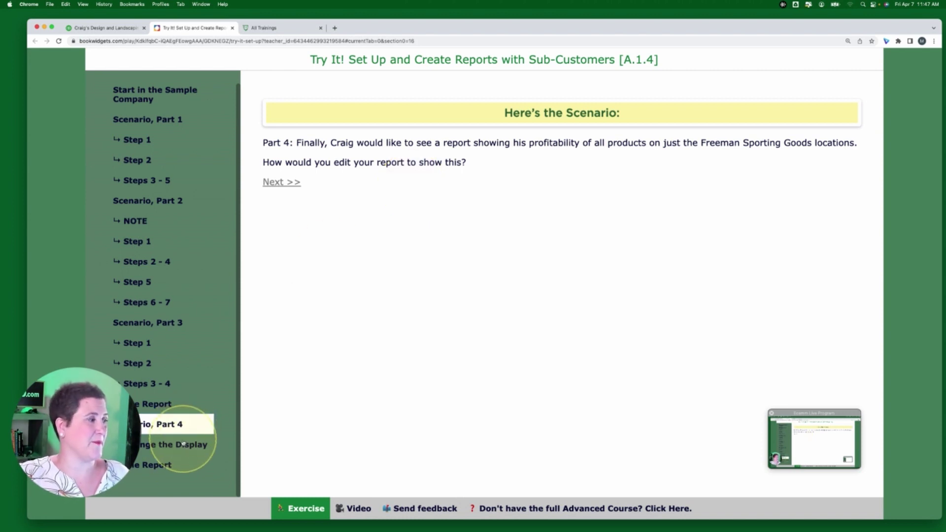
left_click(141, 452)
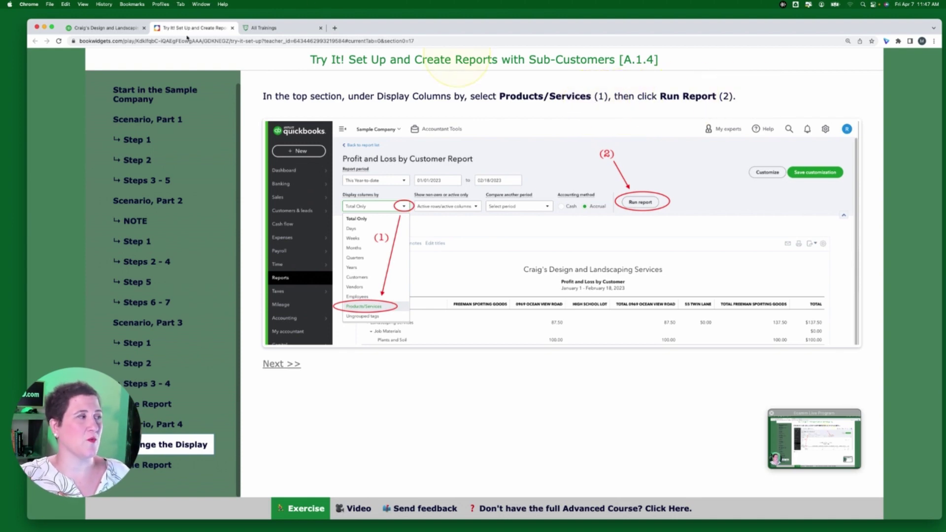
left_click(98, 29)
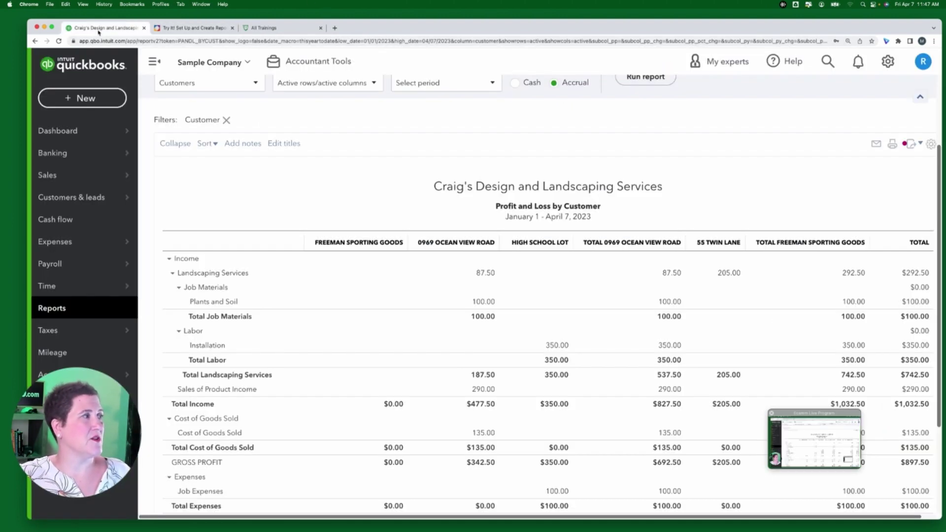
Set the Profit and Loss by Customer report to display columns by Products/Services and run it
scroll(319, 159, "up", 4)
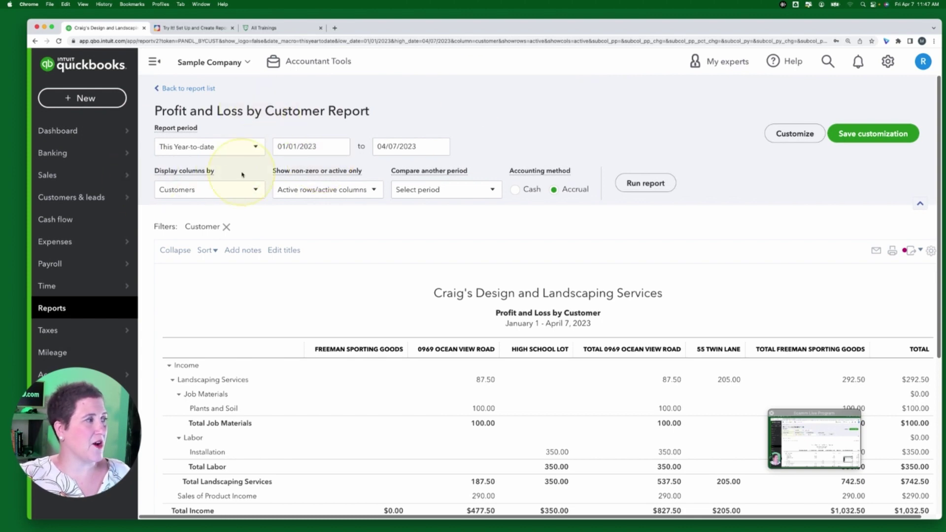
left_click(255, 191)
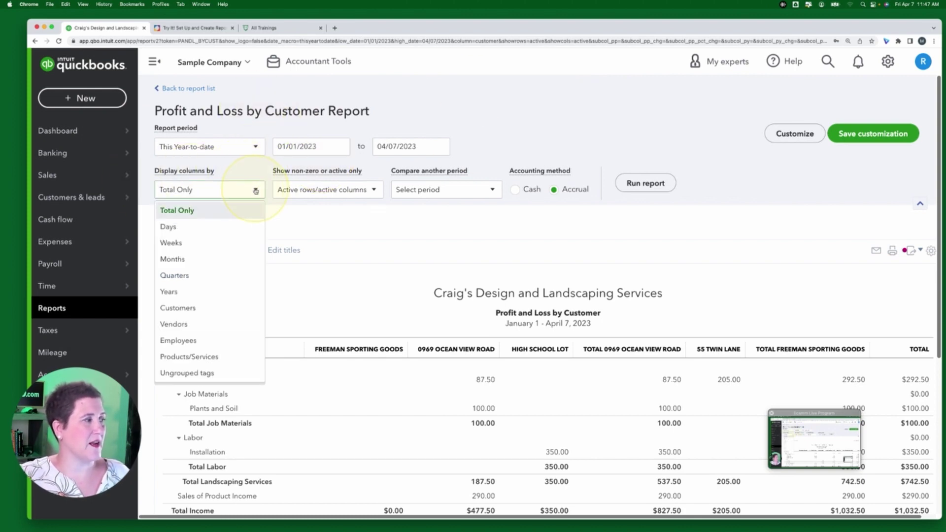
left_click(217, 356)
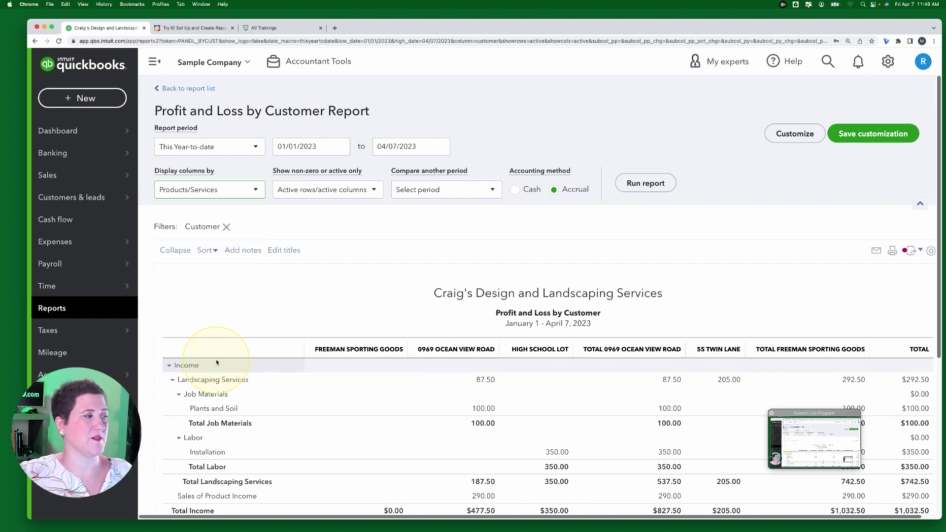
left_click(644, 187)
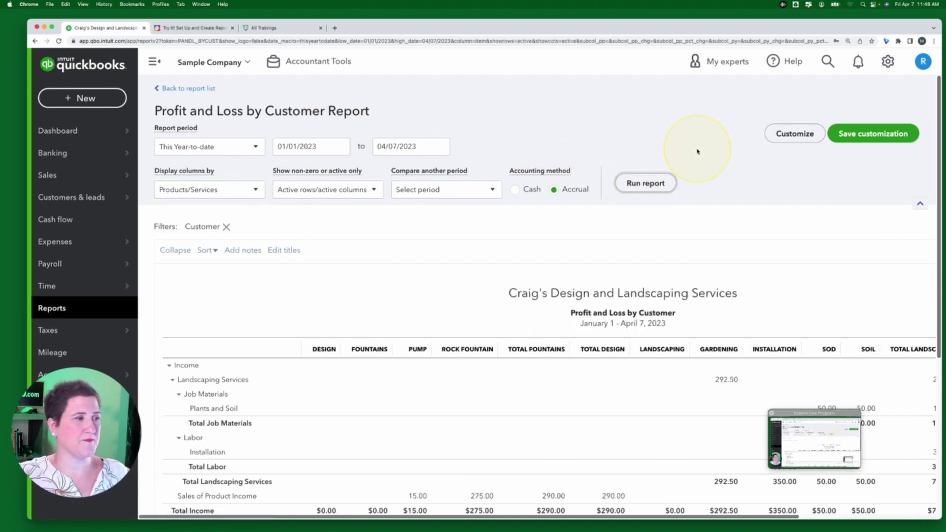
Examine the income, expense and net income rows across all product and service columns, including the Not Specified column
scroll(709, 148, "down", 3)
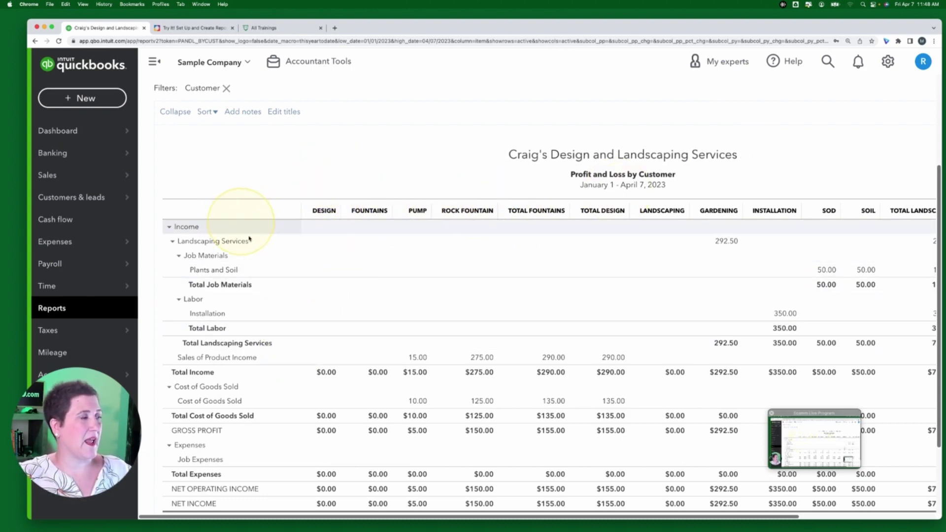
scroll(237, 246, "up", 3)
scroll(229, 249, "down", 6)
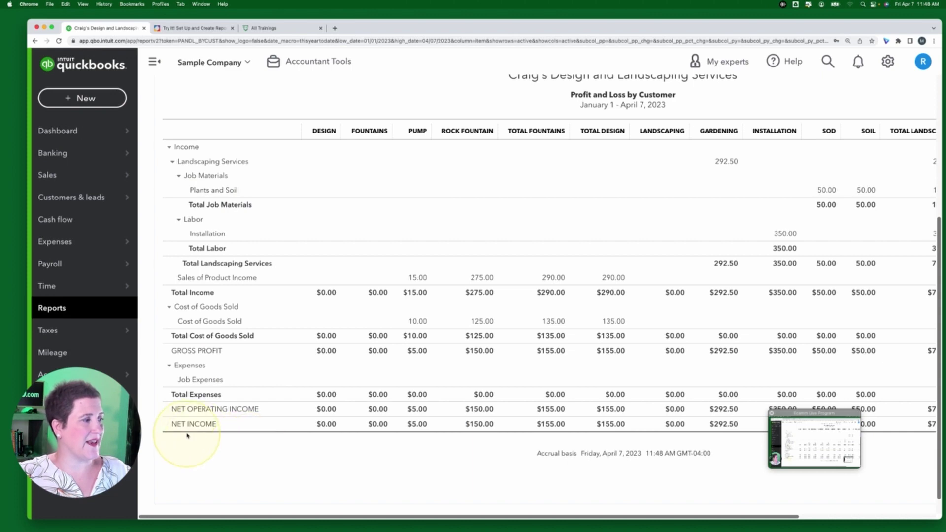
scroll(454, 404, "down", 2)
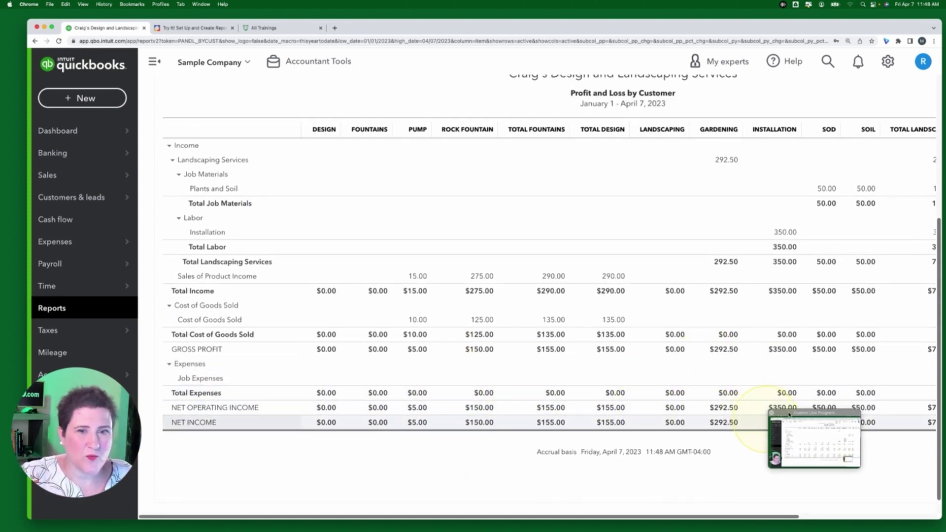
left_click_drag(789, 414, 609, 450)
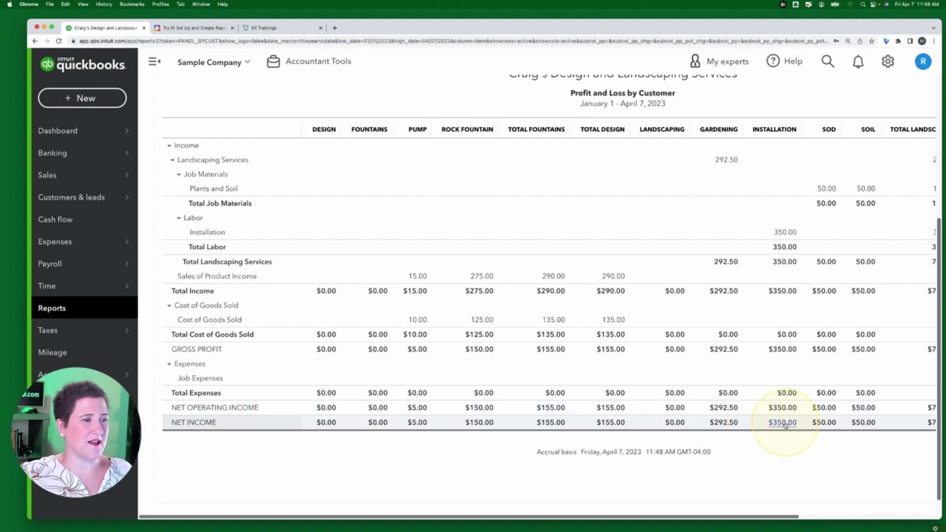
left_click_drag(645, 518, 777, 515)
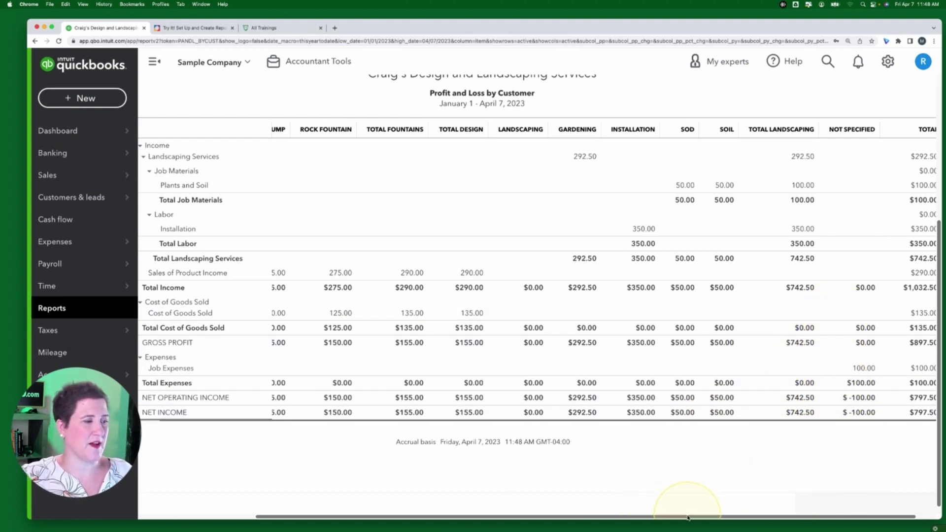
left_click_drag(688, 517, 572, 517)
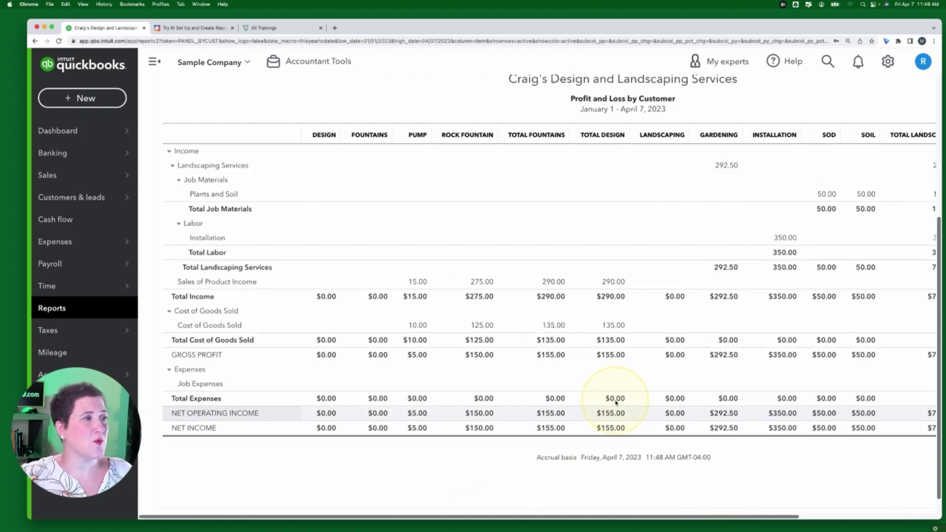
scroll(615, 402, "up", 4)
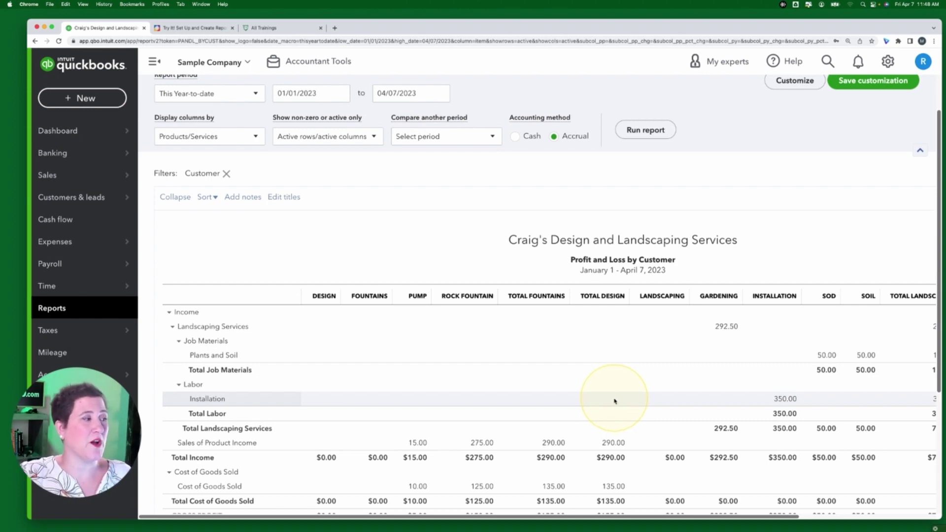
scroll(616, 407, "down", 1)
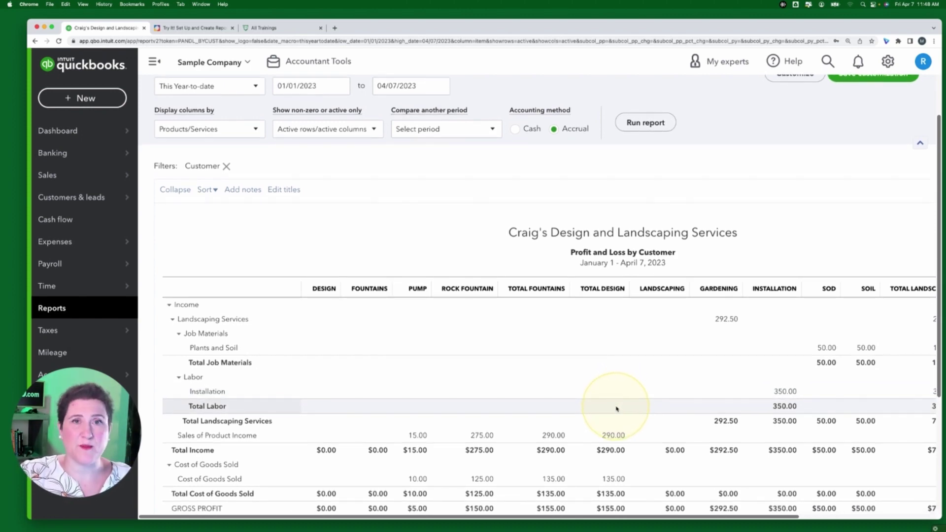
scroll(617, 408, "down", 1)
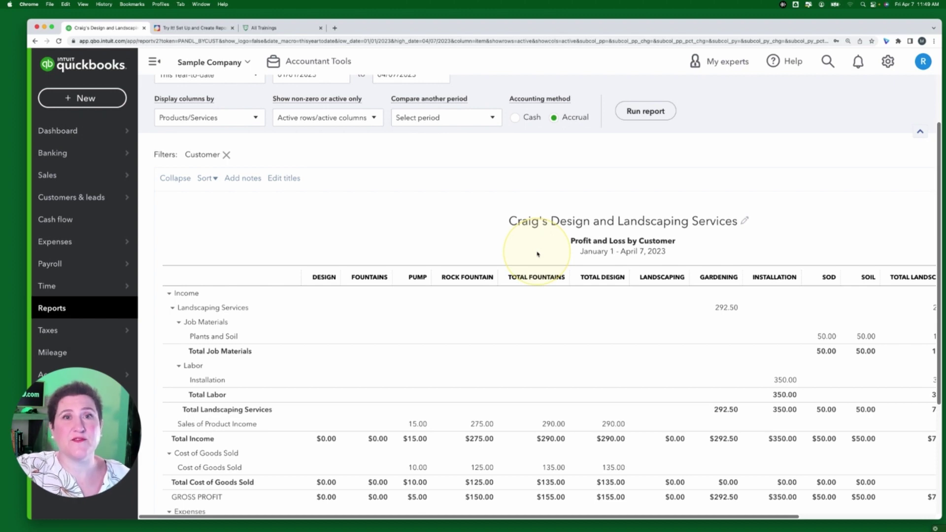
Check which Freeman Sporting Goods locations are selected in the report's Customer filter, and close the report customization
scroll(760, 205, "up", 2)
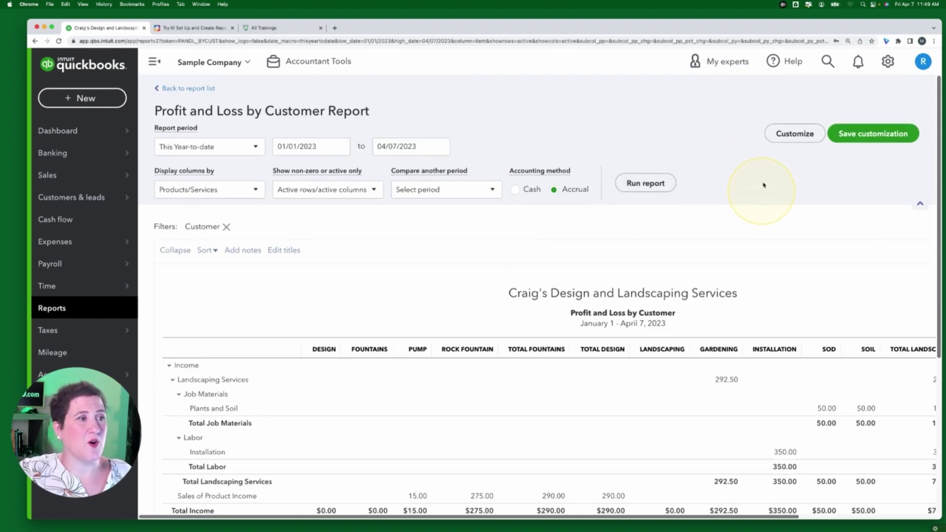
left_click(807, 132)
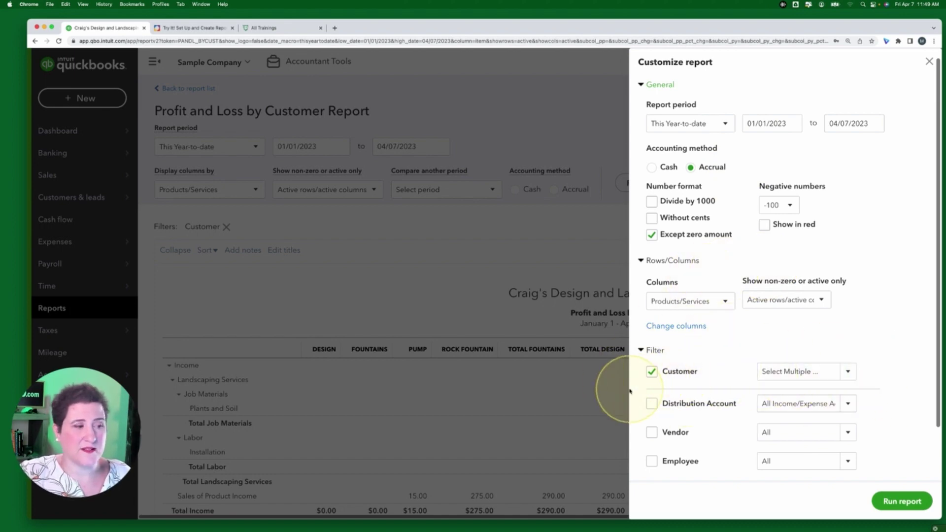
left_click(847, 371)
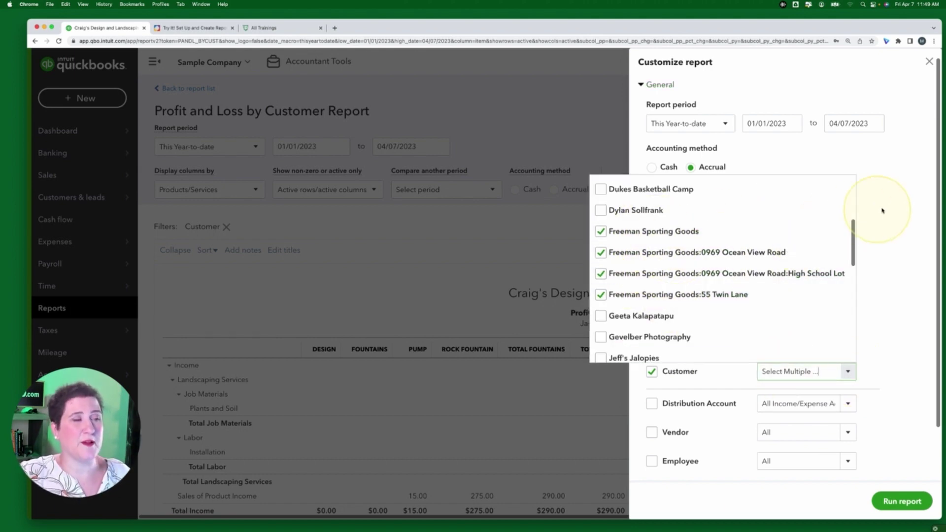
left_click(892, 187)
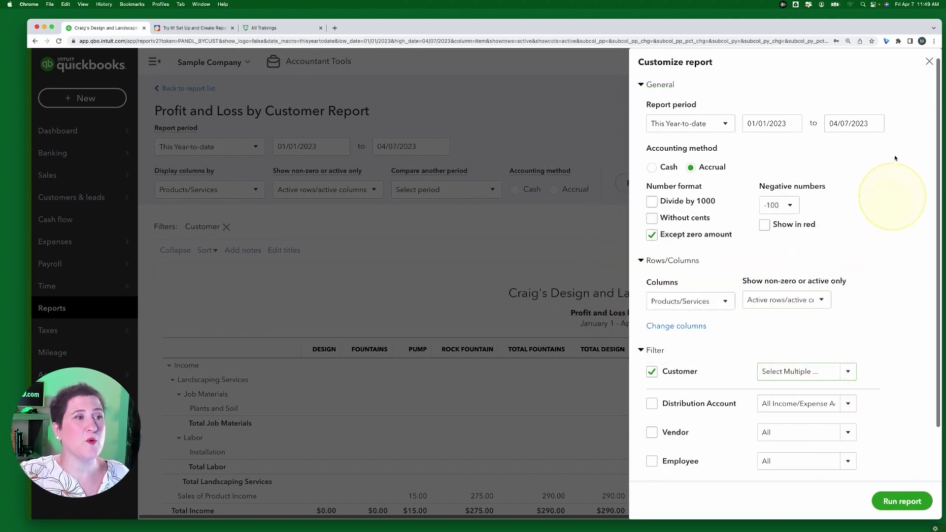
left_click(928, 63)
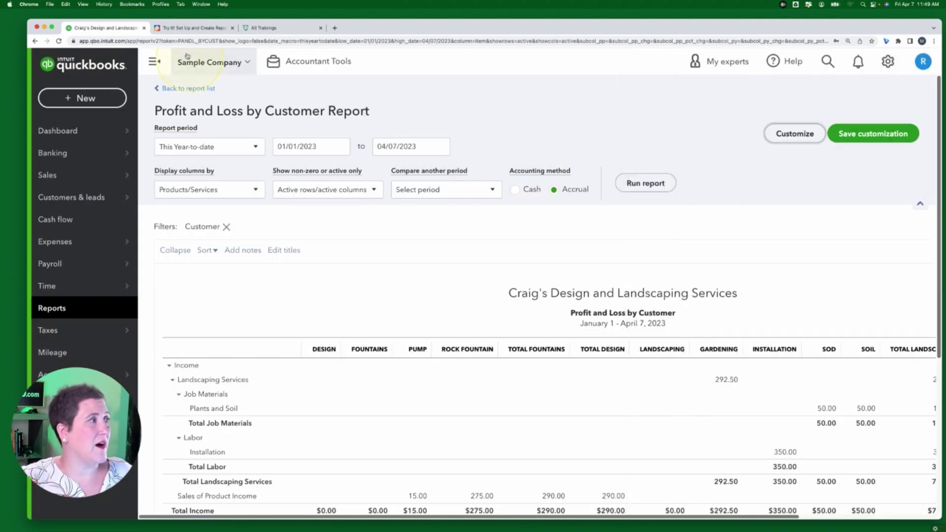
Read the exercise's final report page about editing the report header, and open the report's titles for editing in QuickBooks
left_click(202, 29)
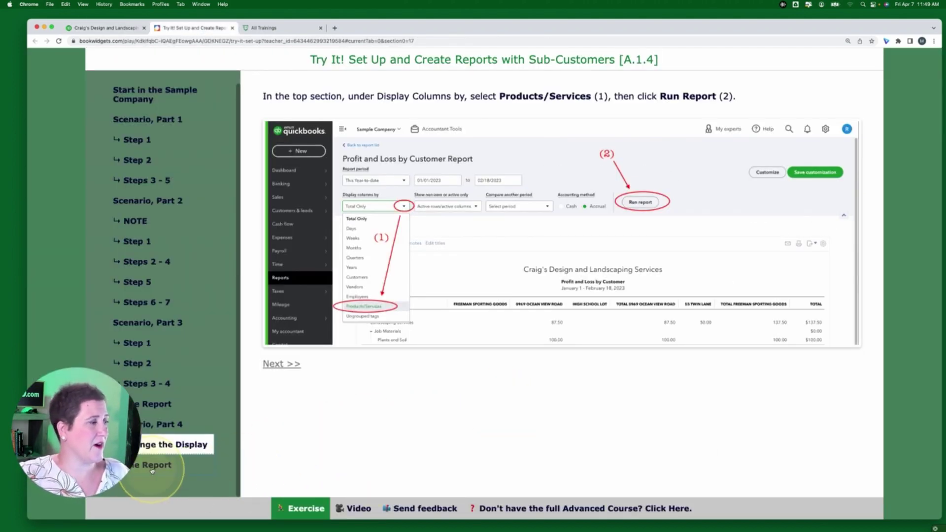
left_click(174, 465)
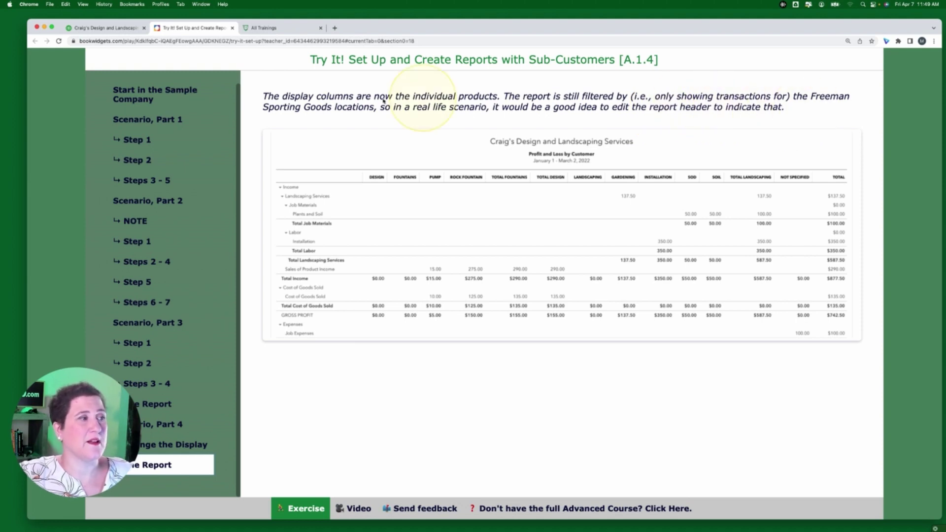
left_click(123, 29)
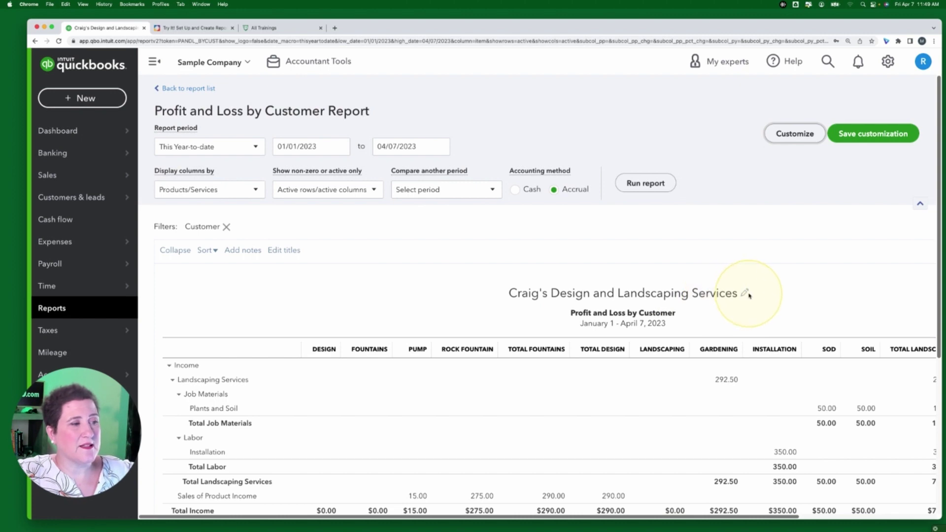
left_click(744, 293)
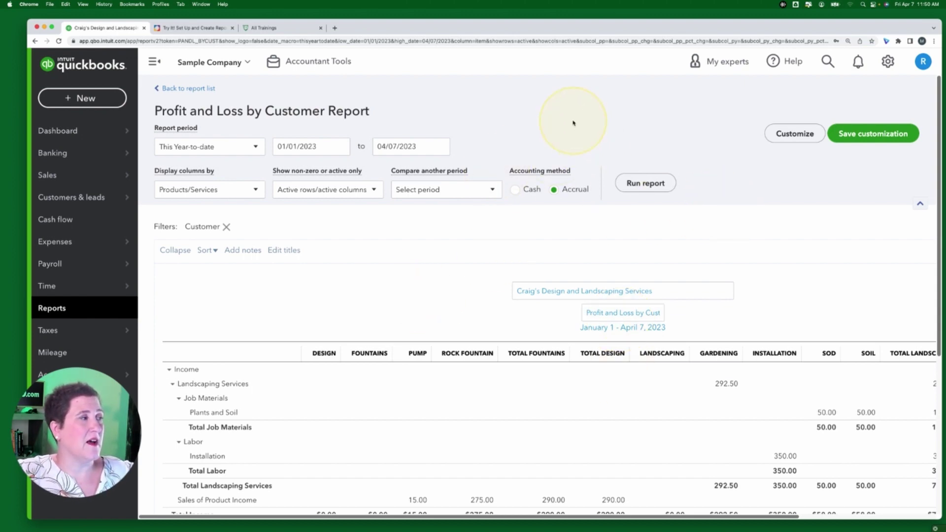
Return to the exercise's Start in the Sample Company page, and bring up the FY23 Fast & Easy QBO Exercises spreadsheet
left_click(194, 28)
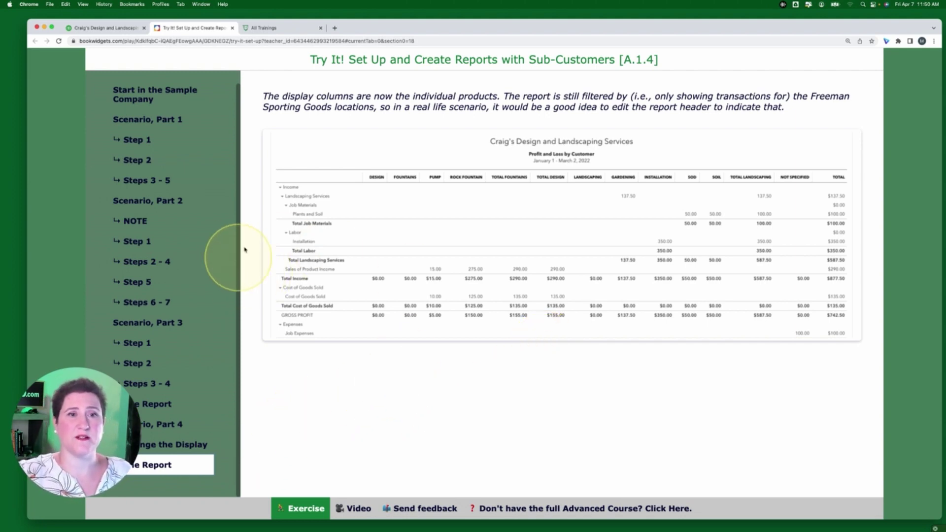
left_click(126, 95)
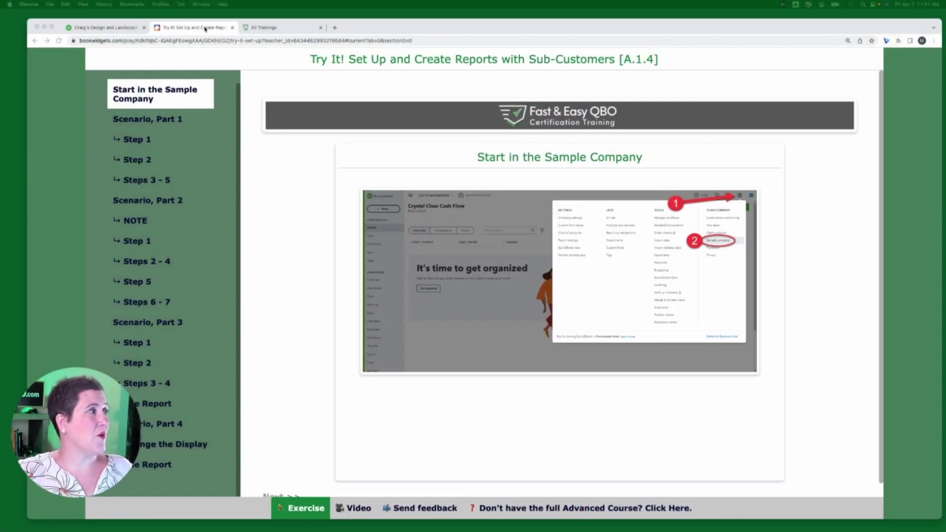
left_click(50, 4)
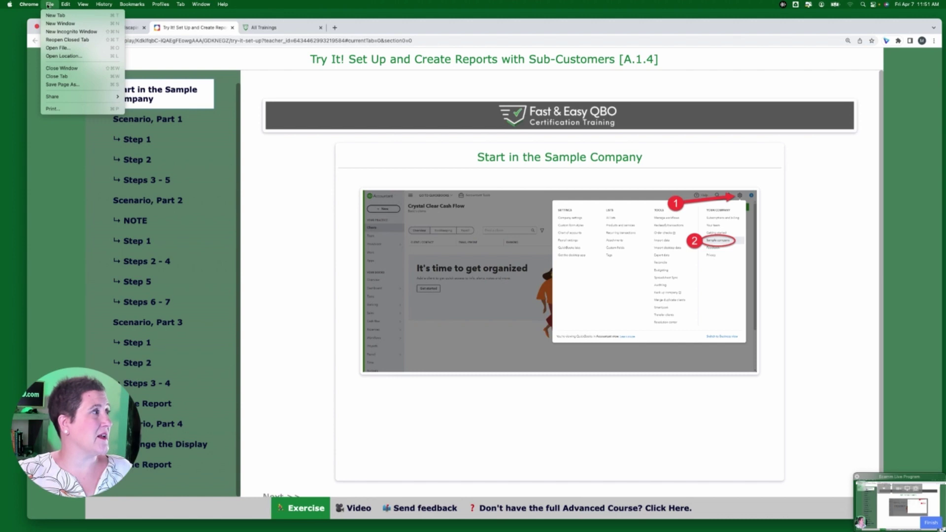
mouse_move(112, 7)
left_click(148, 77)
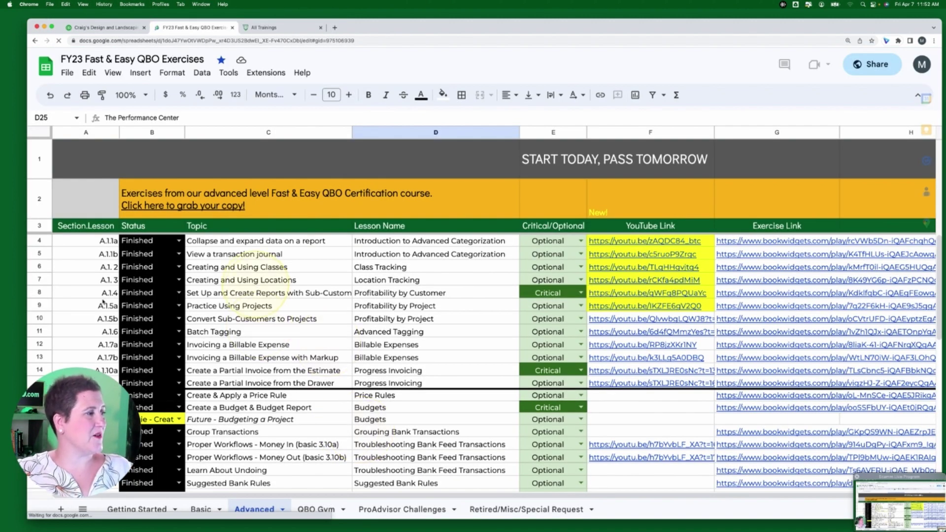
Highlight the A.1.4 and A.1.5a exercise rows in the Advanced sheet and preview the Practice Using Projects YouTube link
left_click(258, 291)
left_click(34, 292)
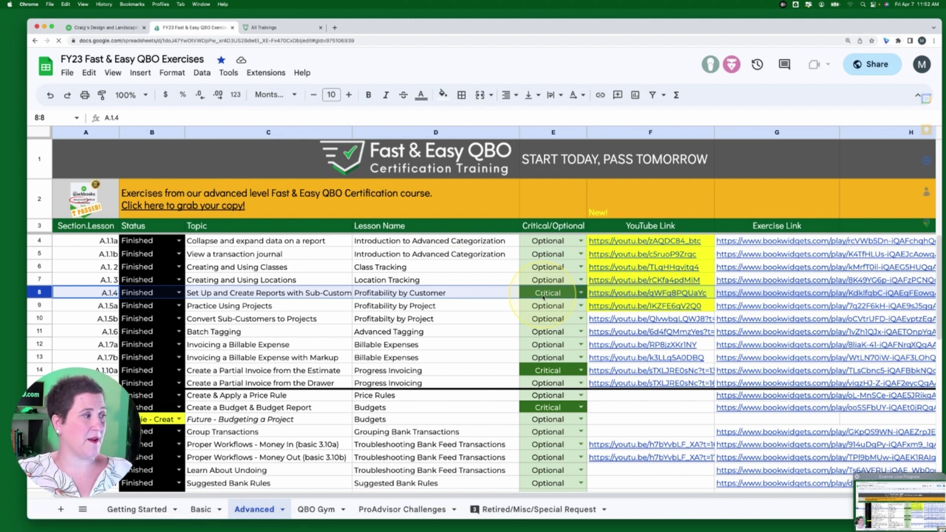
left_click(41, 305)
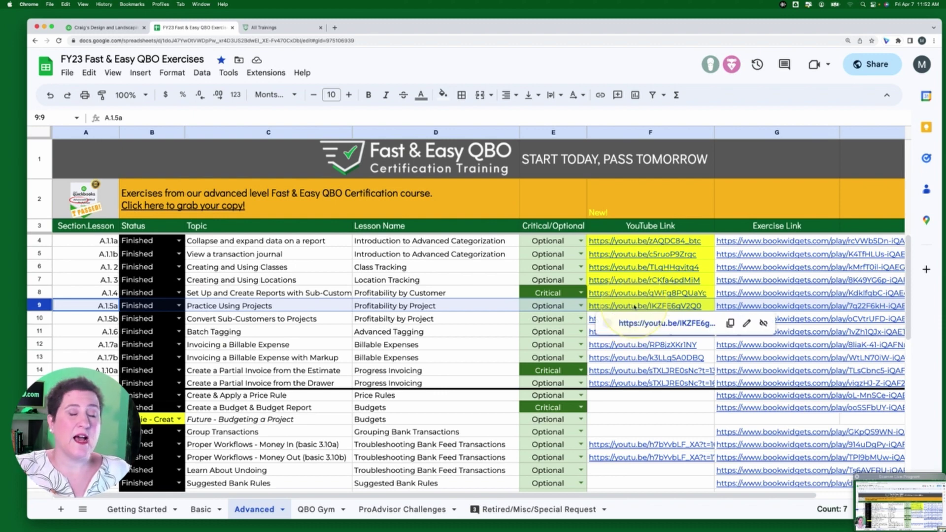
mouse_move(634, 306)
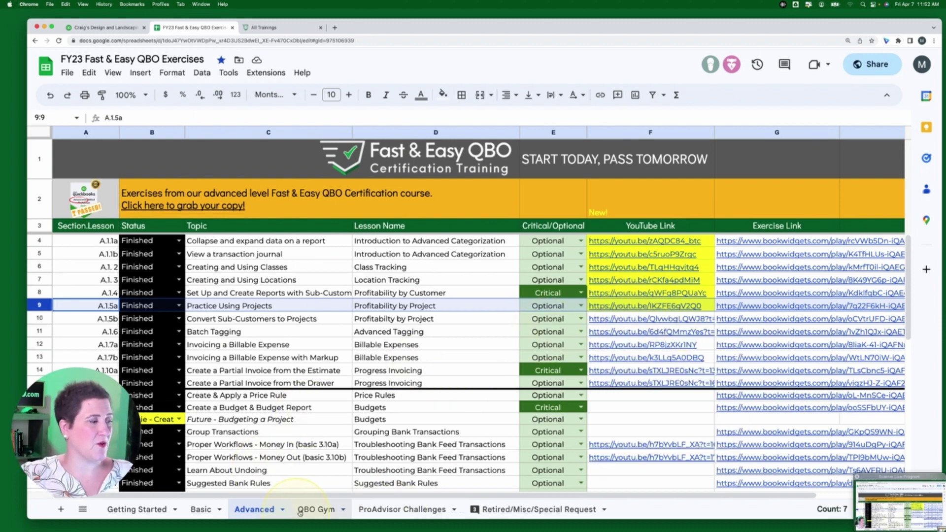
Browse the April and March 2023 exercise titles and scenarios in the QBO Gym sheet, down to the project-tracking exercises
left_click(315, 512)
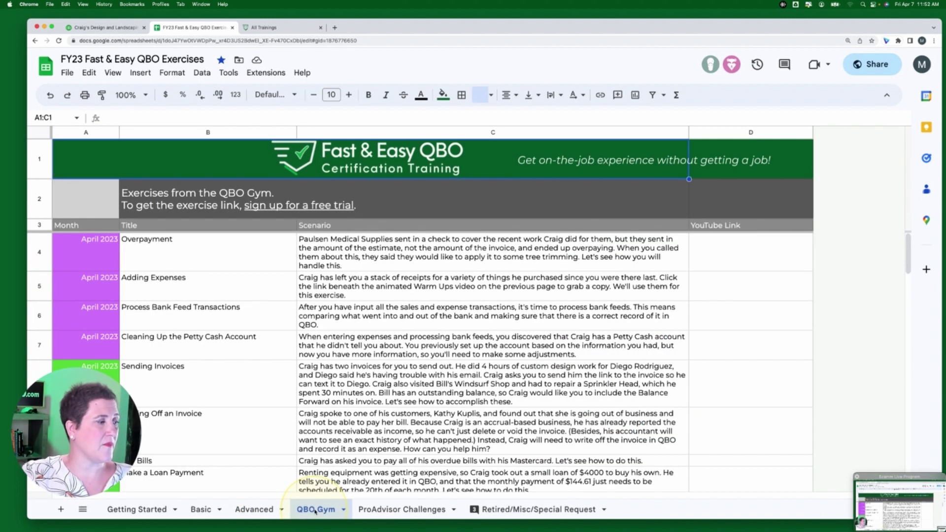
scroll(397, 406, "down", 5)
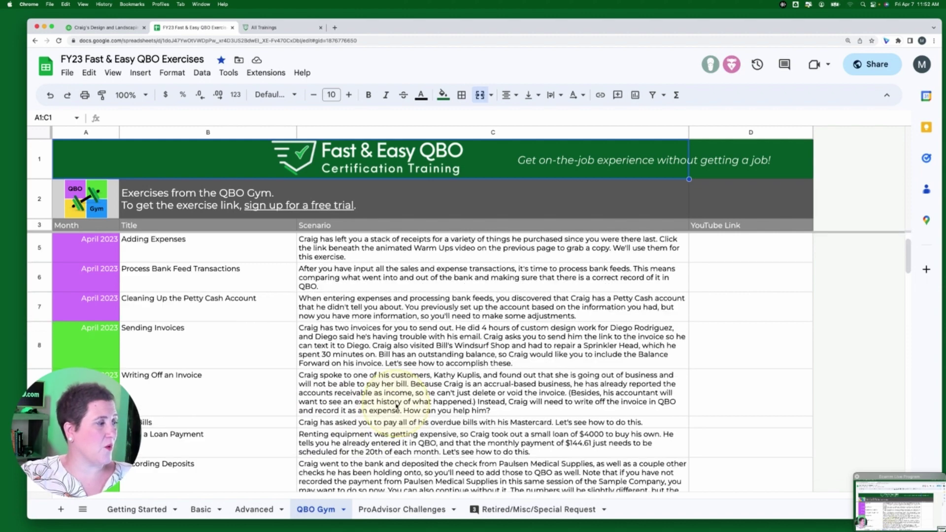
scroll(398, 406, "down", 8)
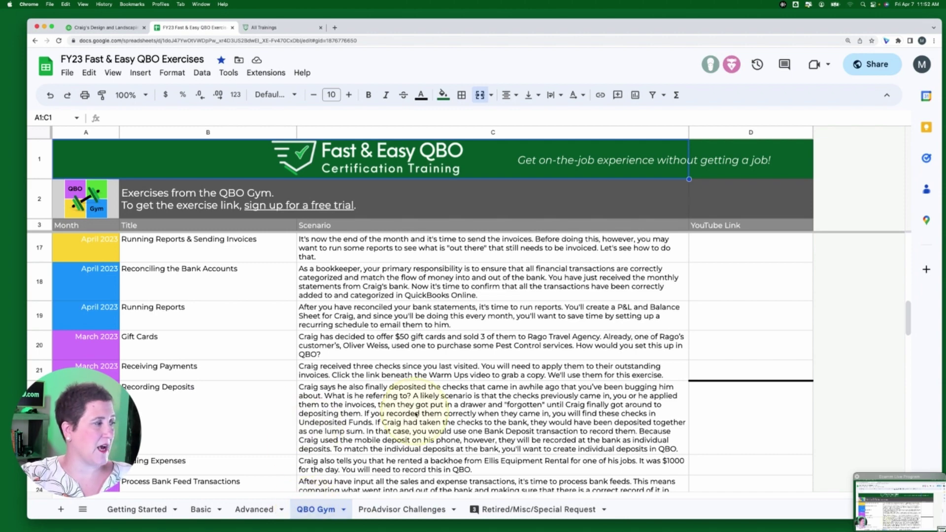
scroll(416, 415, "down", 2)
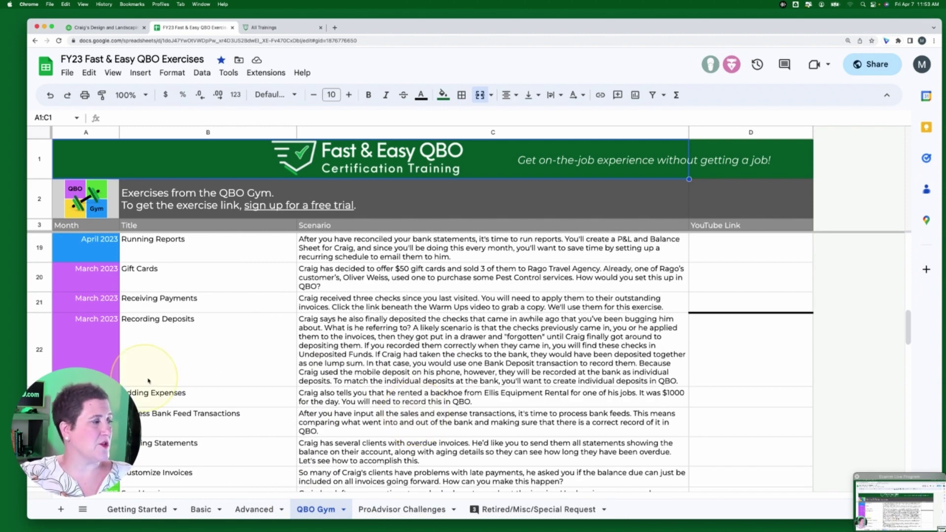
scroll(366, 389, "down", 6)
scroll(366, 388, "down", 2)
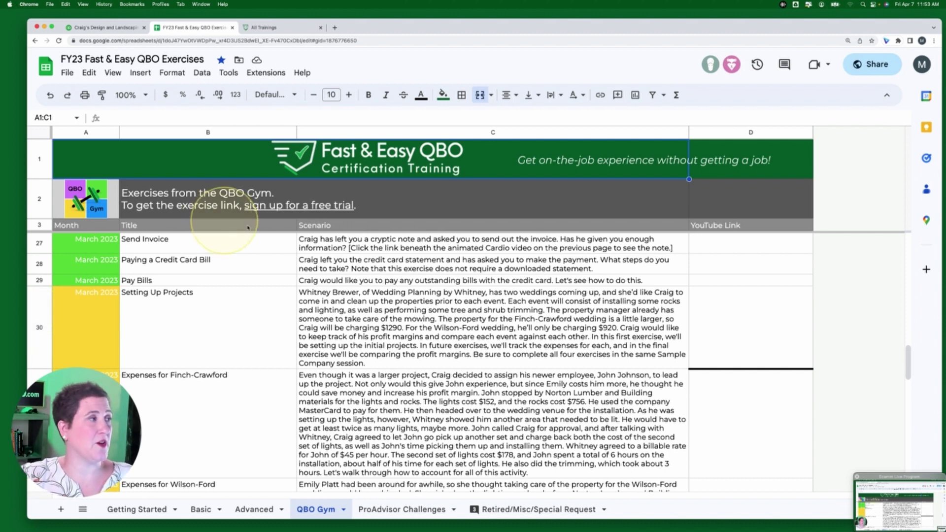
Switch to the QBO Gym training site and look over the April and March 2023 workouts
left_click(282, 29)
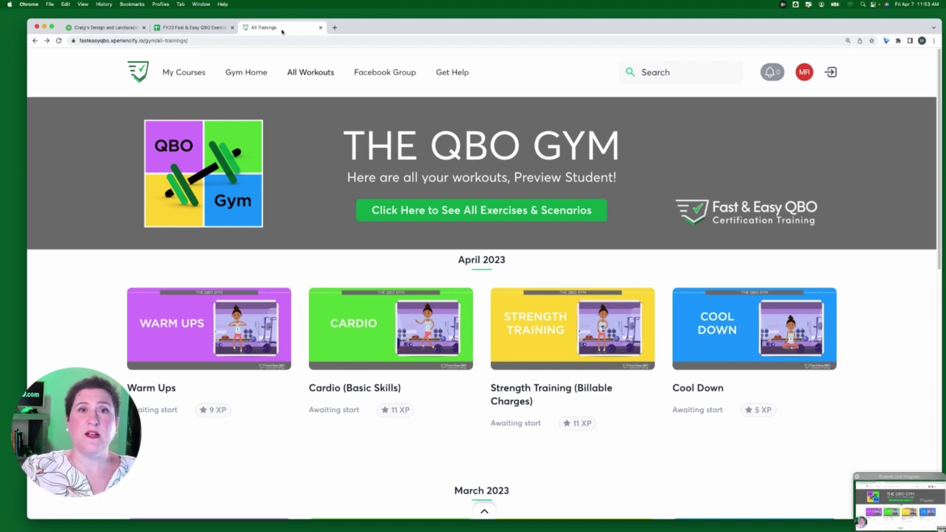
left_click(278, 102)
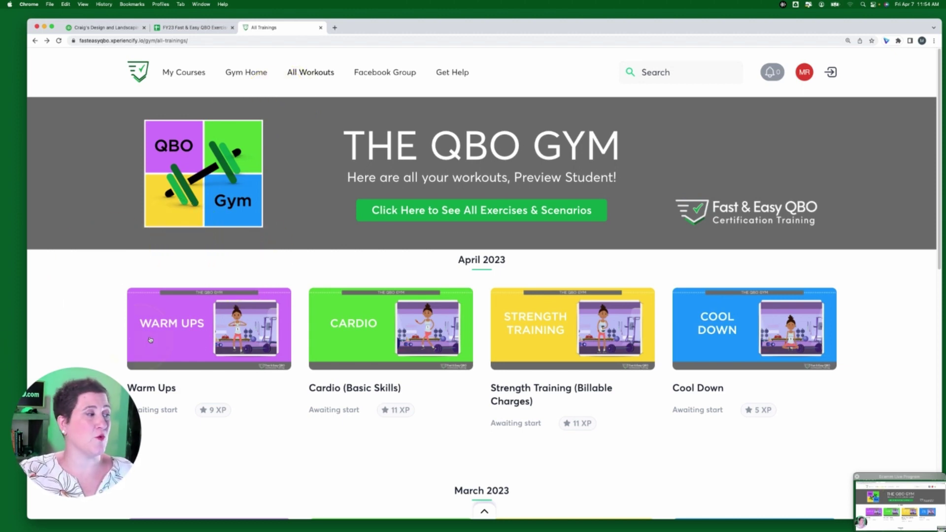
scroll(192, 345, "down", 1)
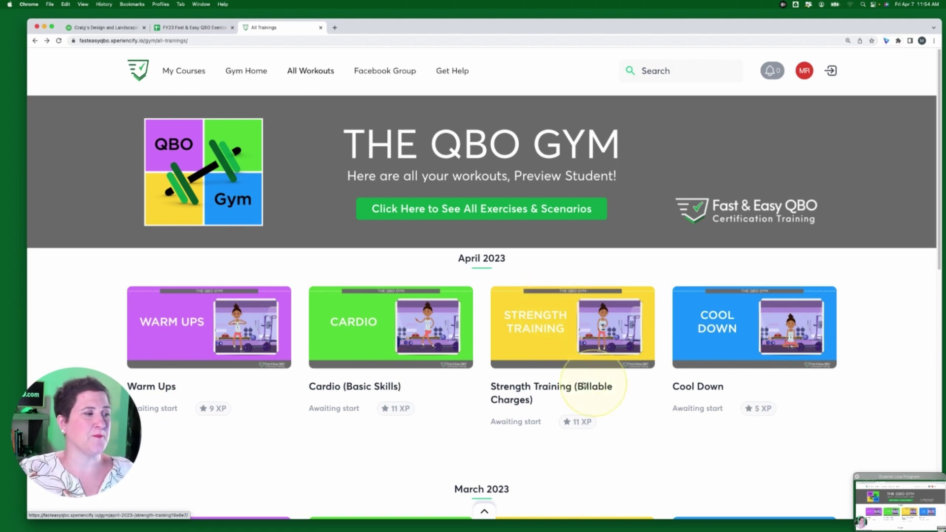
scroll(547, 394, "down", 3)
scroll(548, 394, "down", 4)
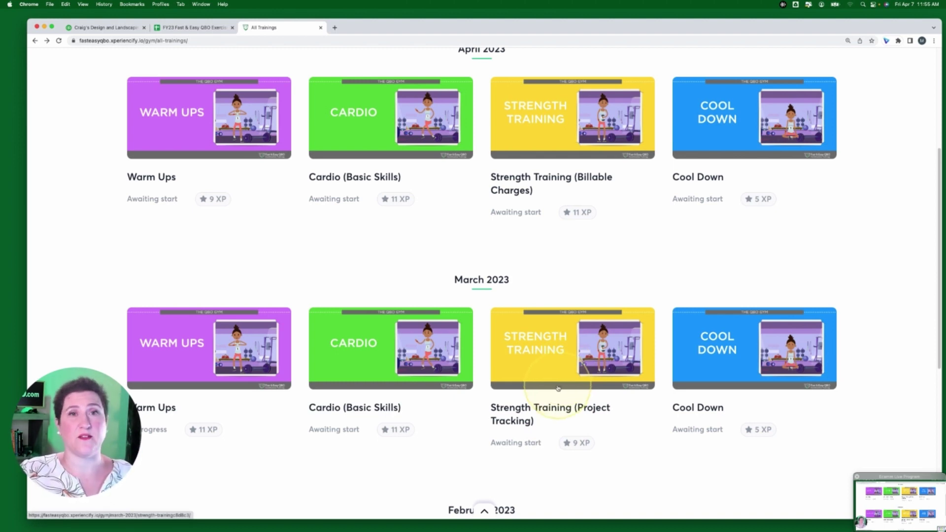
scroll(551, 294, "down", 1)
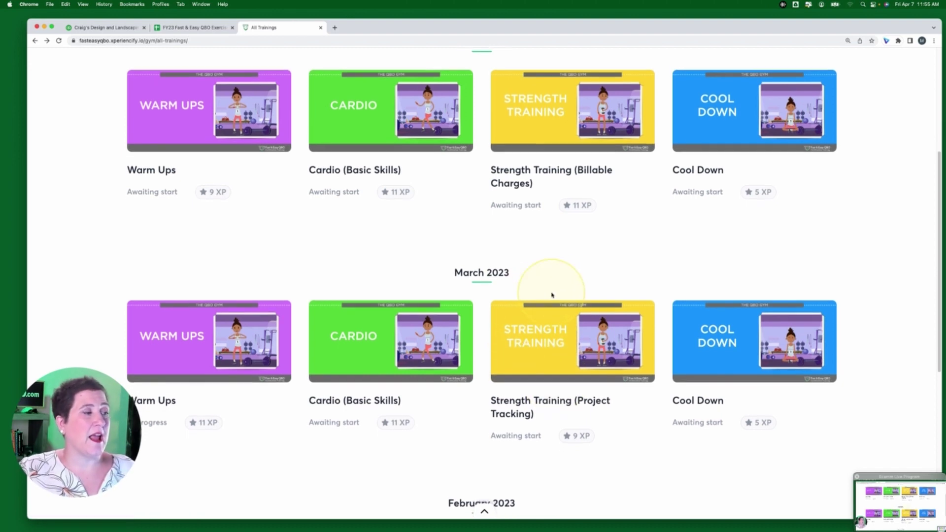
scroll(551, 295, "down", 1)
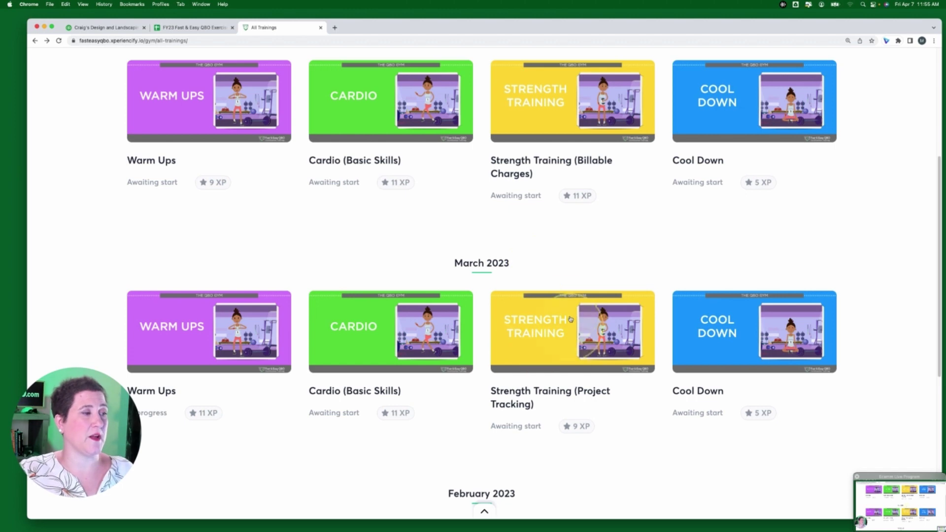
Open the March 2023 Strength Training (Project Tracking) workout and look over its video and three-question quiz
left_click(552, 338)
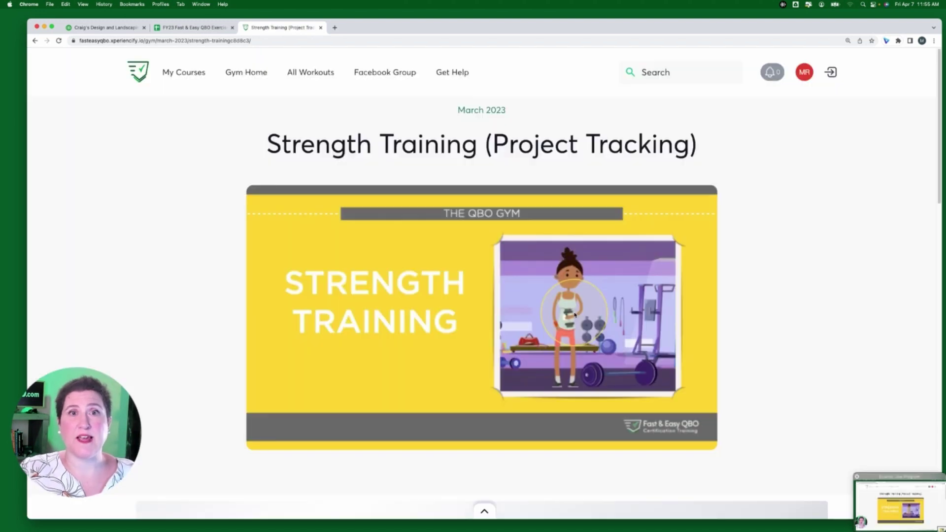
left_click(574, 314)
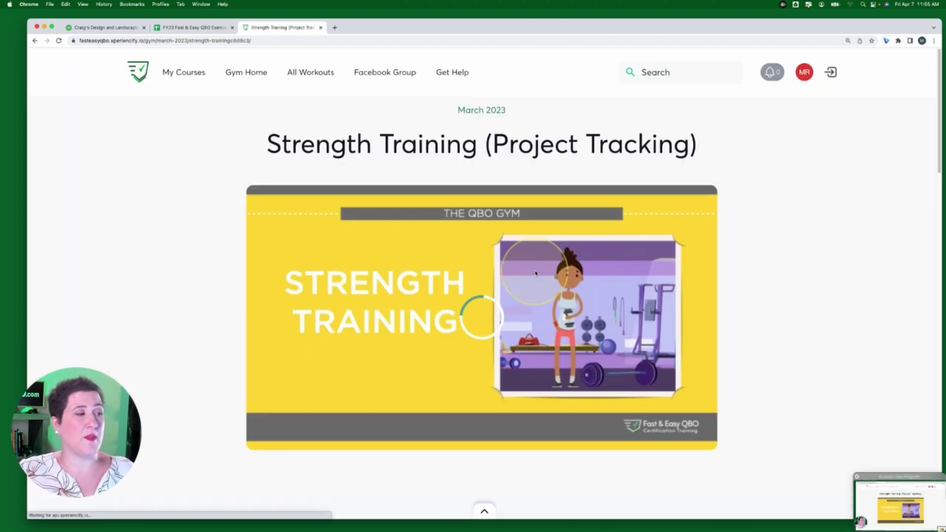
scroll(780, 331, "down", 2)
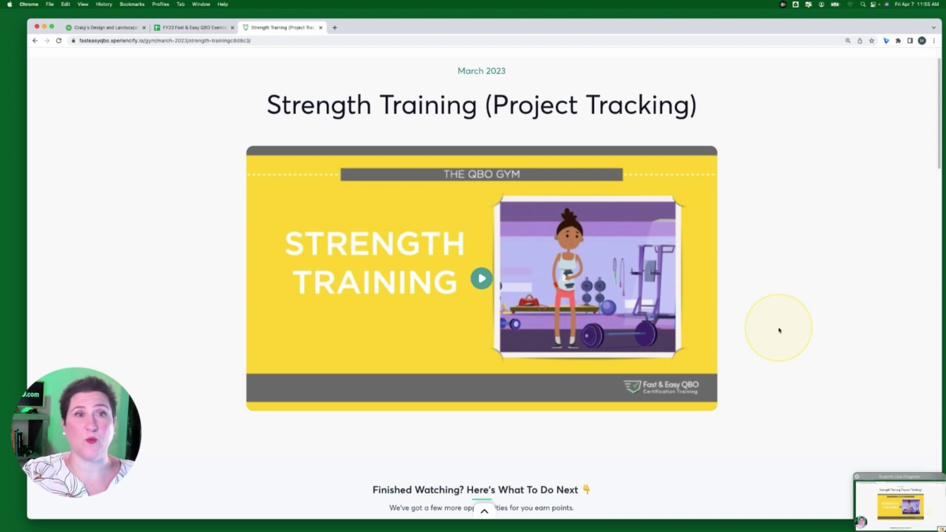
scroll(601, 345, "down", 4)
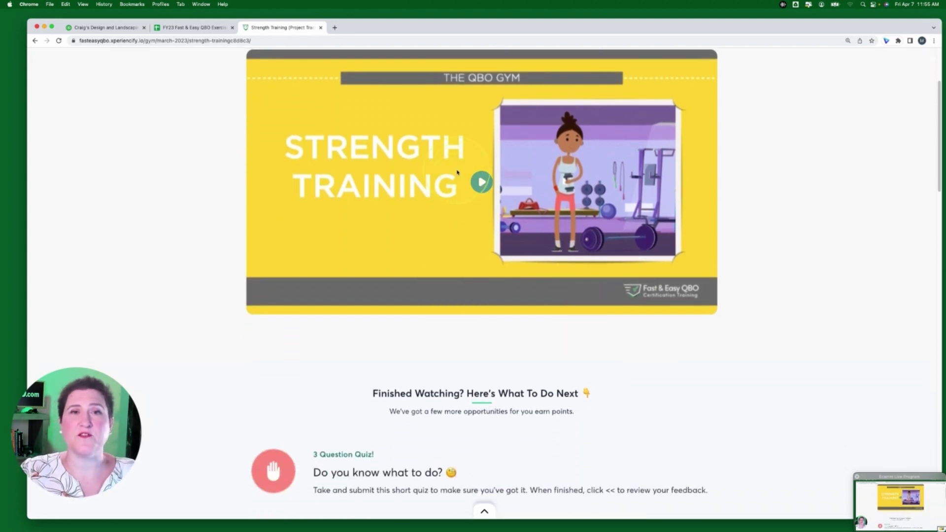
scroll(463, 187, "down", 1)
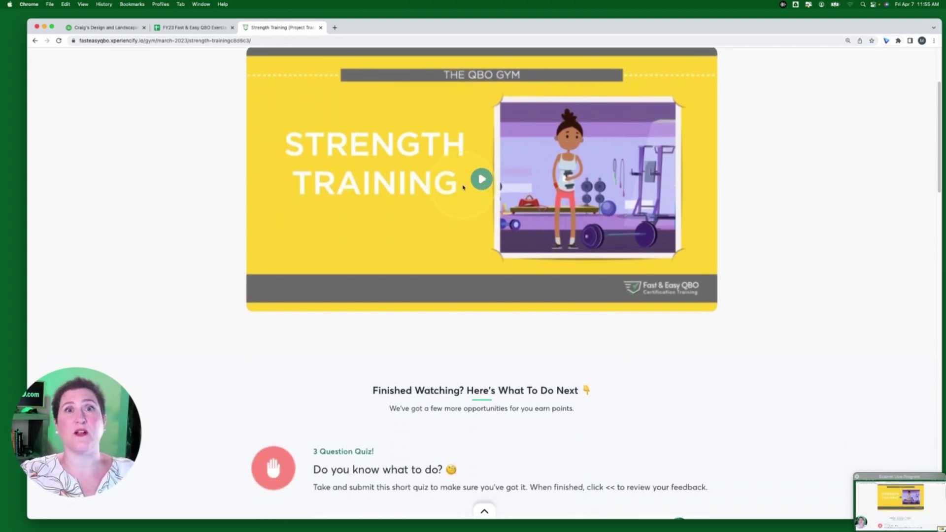
scroll(464, 187, "down", 5)
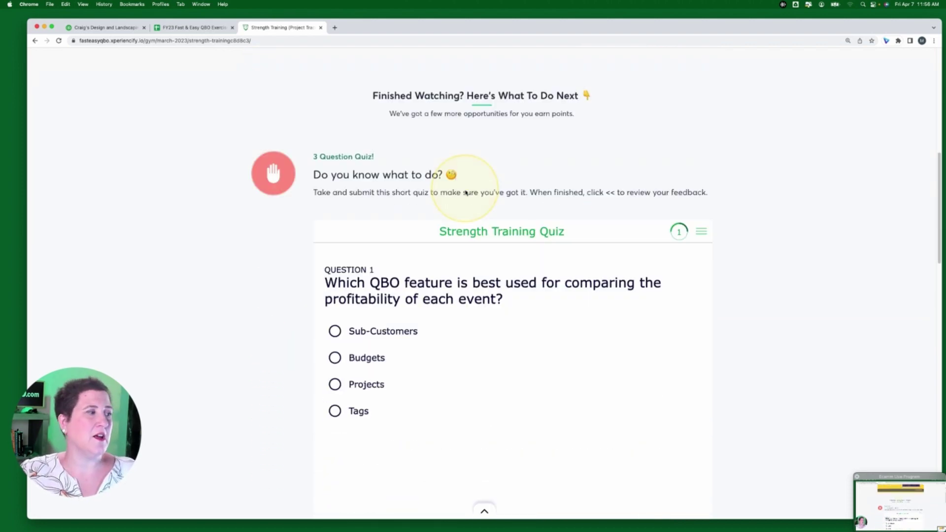
scroll(473, 236, "down", 3)
scroll(485, 277, "down", 1)
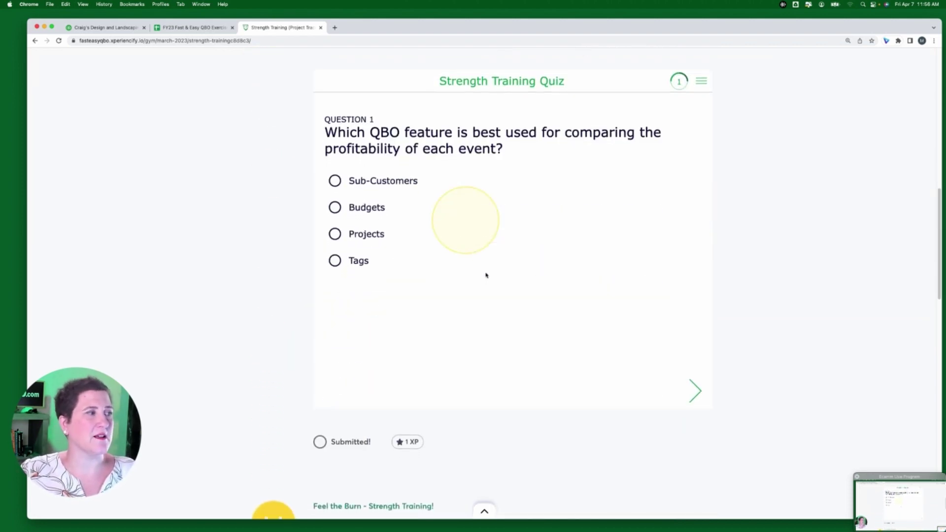
Look over the workout's Hands On Practice exercises, from setting up the projects to comparing them
scroll(486, 274, "down", 5)
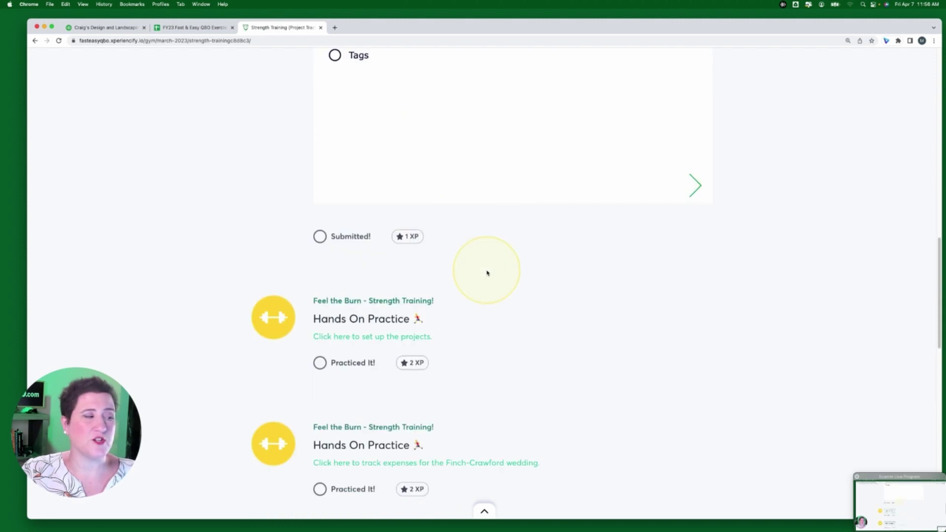
scroll(486, 271, "down", 1)
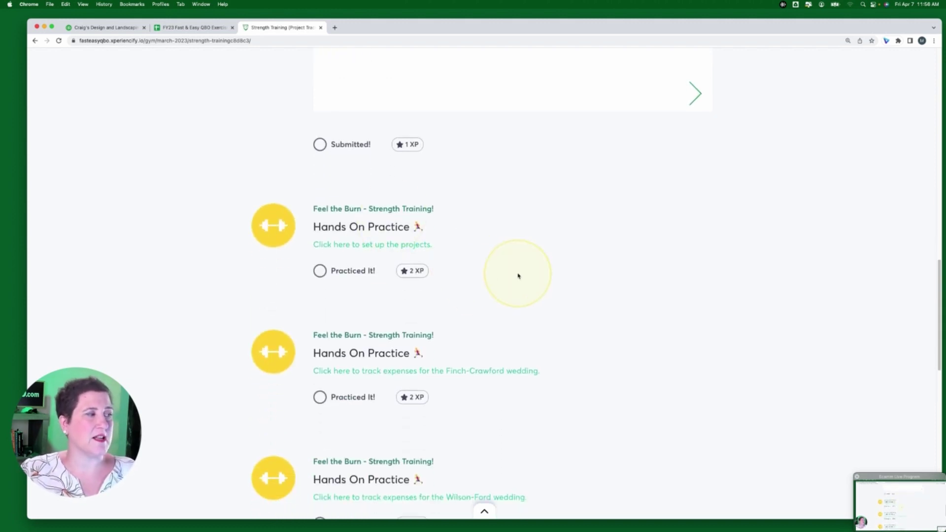
scroll(552, 290, "down", 1)
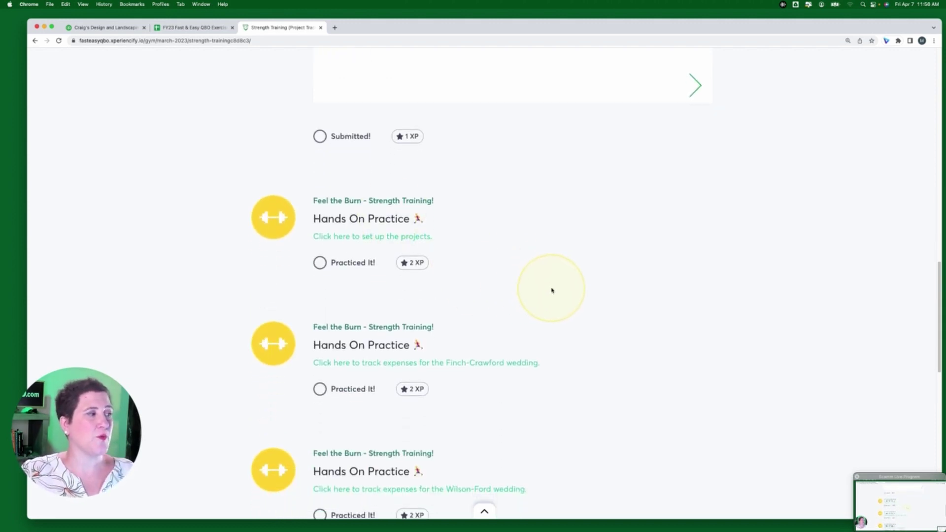
scroll(591, 292, "down", 1)
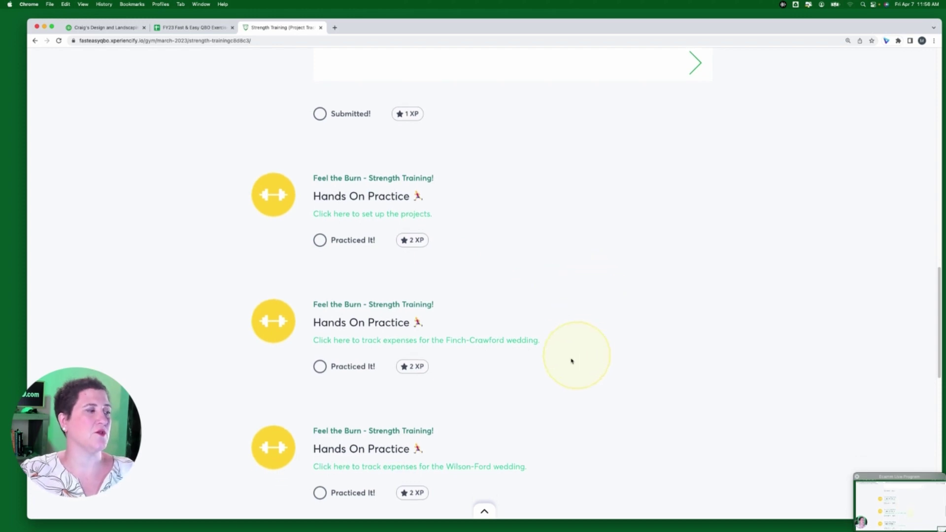
scroll(517, 359, "down", 2)
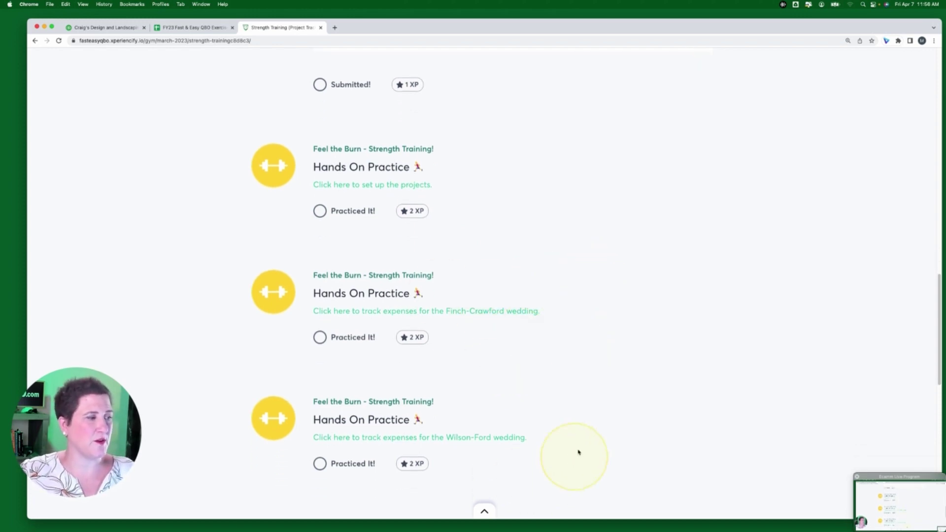
scroll(578, 452, "down", 5)
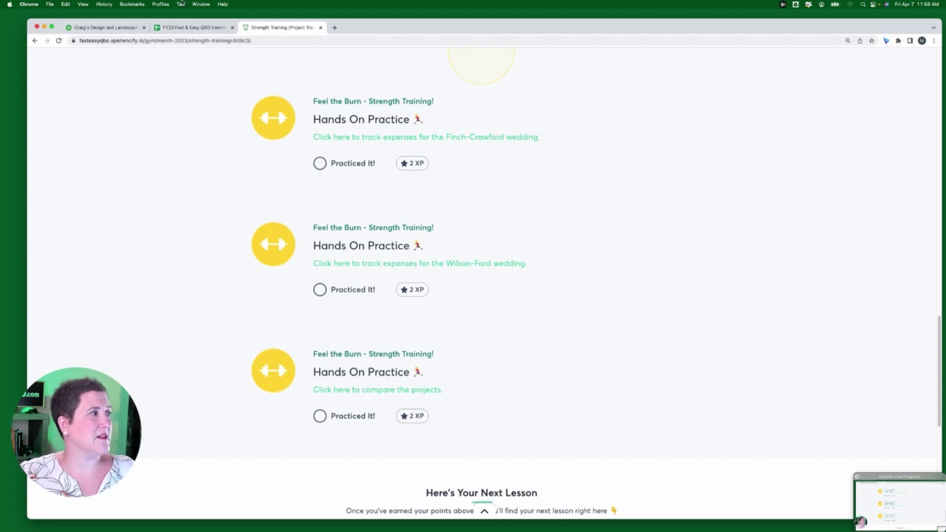
Return to the exercises spreadsheet, highlight the A.1.5b Convert Sub-Customers to Projects row in the Advanced sheet, and open its exercise link
left_click(205, 30)
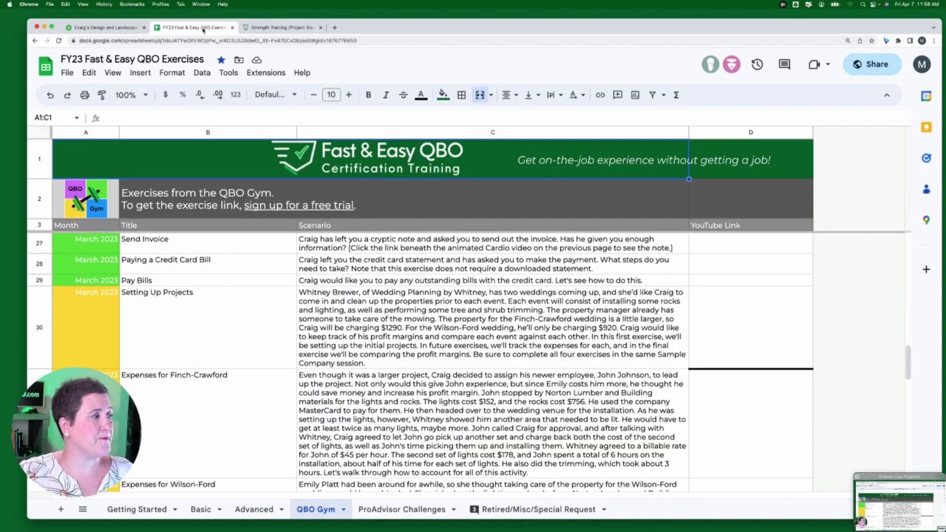
left_click(253, 510)
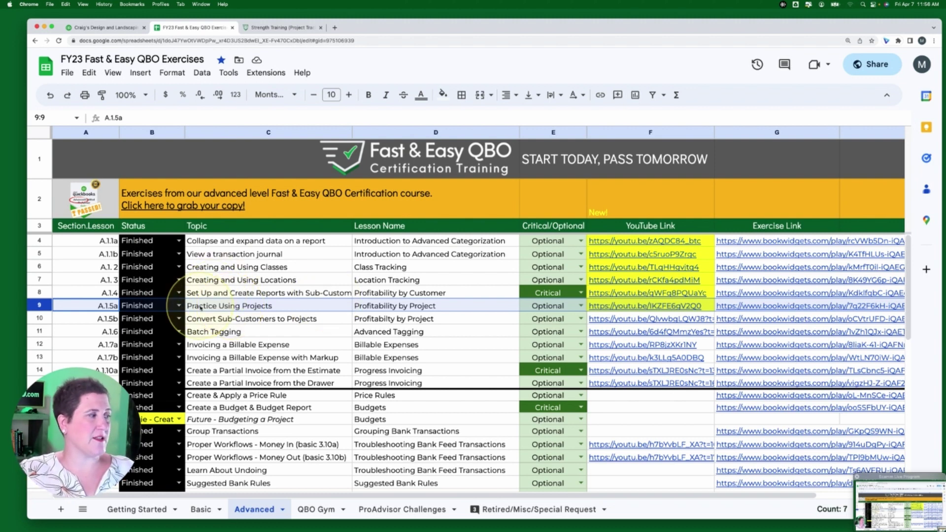
left_click(42, 319)
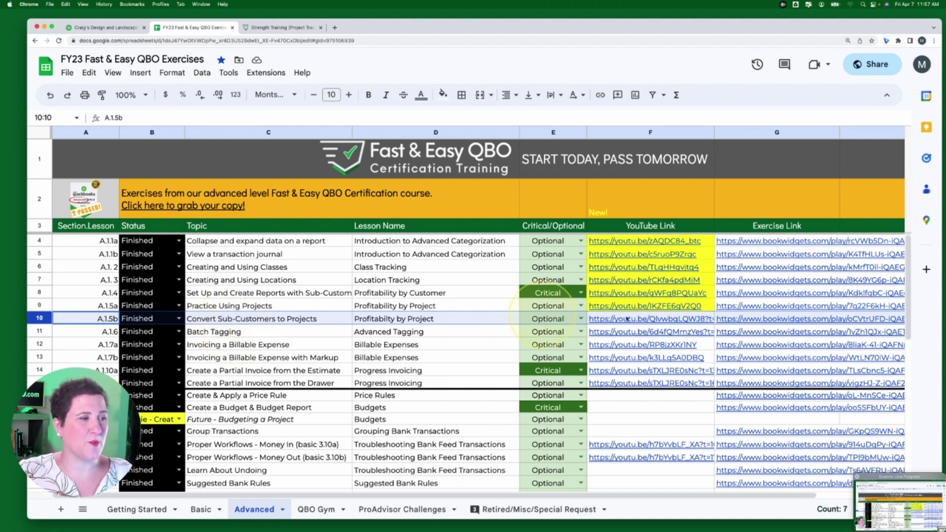
left_click(761, 325)
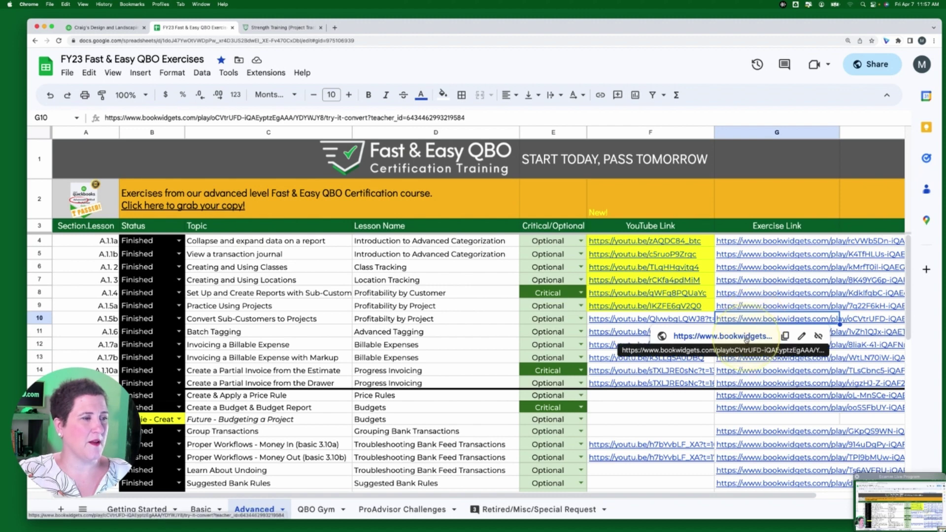
left_click(734, 336)
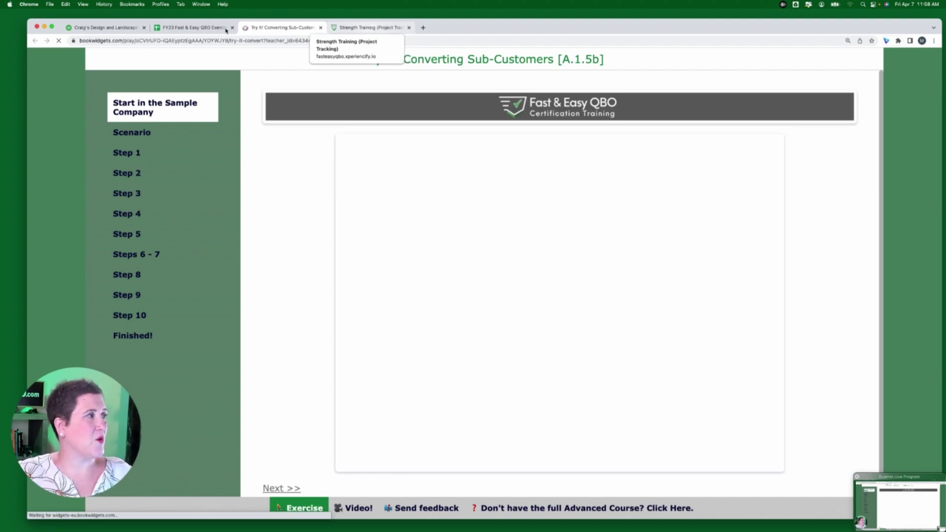
Close the QBO Gym workout page and read the Scenario and Step 1 of the Converting Sub-Customers exercise
left_click(195, 28)
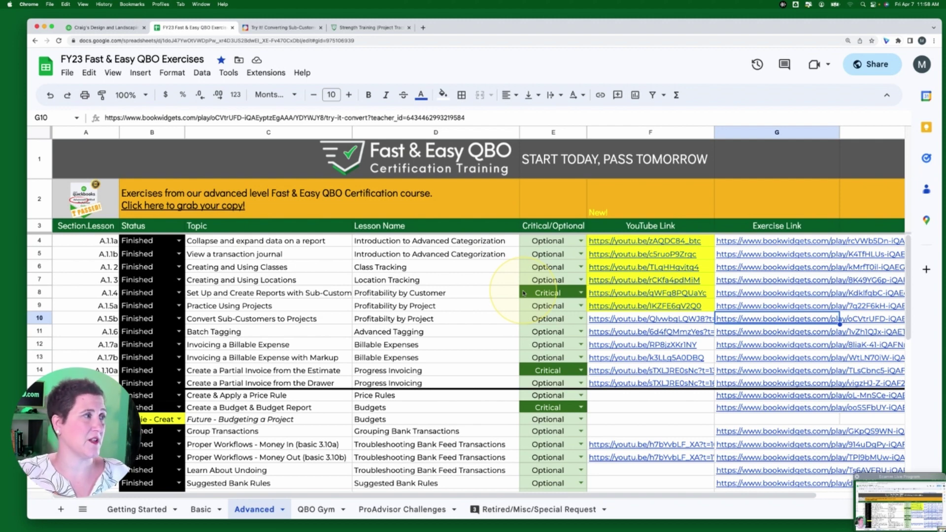
left_click(380, 27)
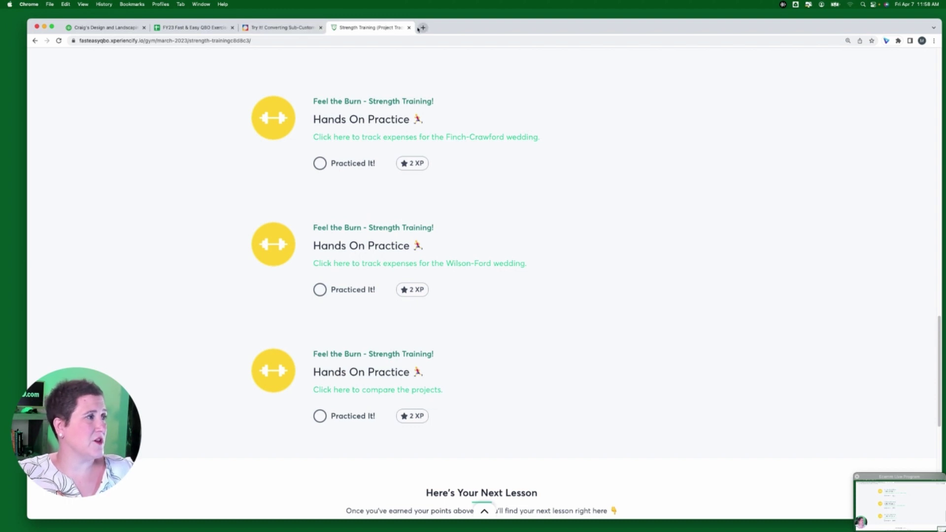
left_click(410, 28)
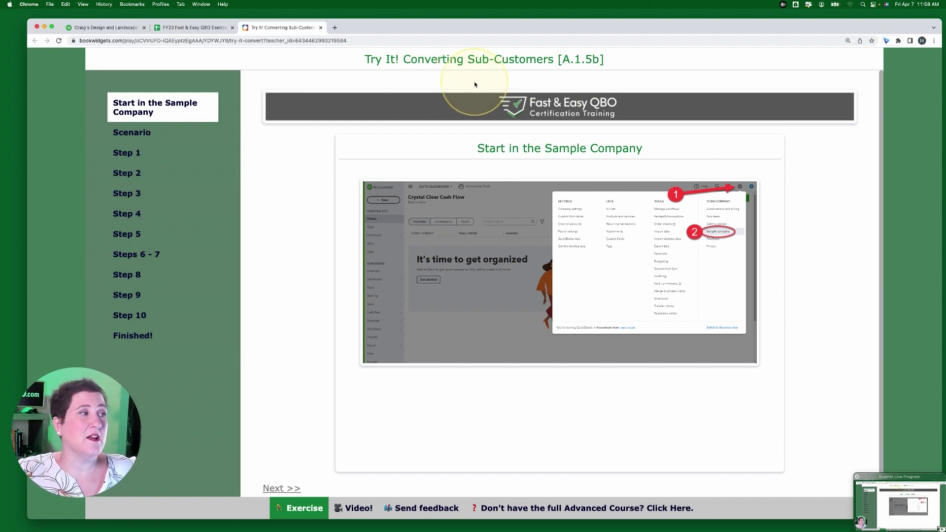
left_click(132, 132)
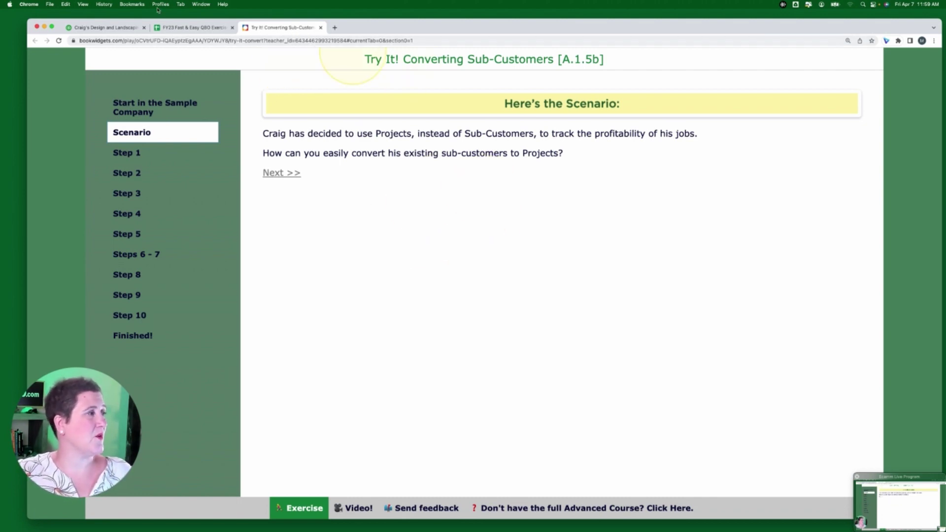
left_click(135, 156)
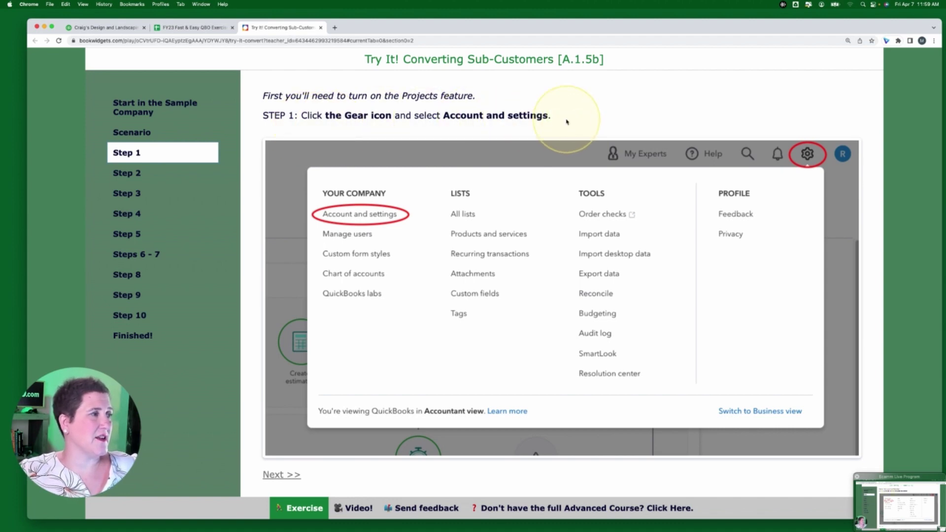
Switch to the QuickBooks sample company, close the exercises spreadsheet, and open Account and settings
left_click(125, 28)
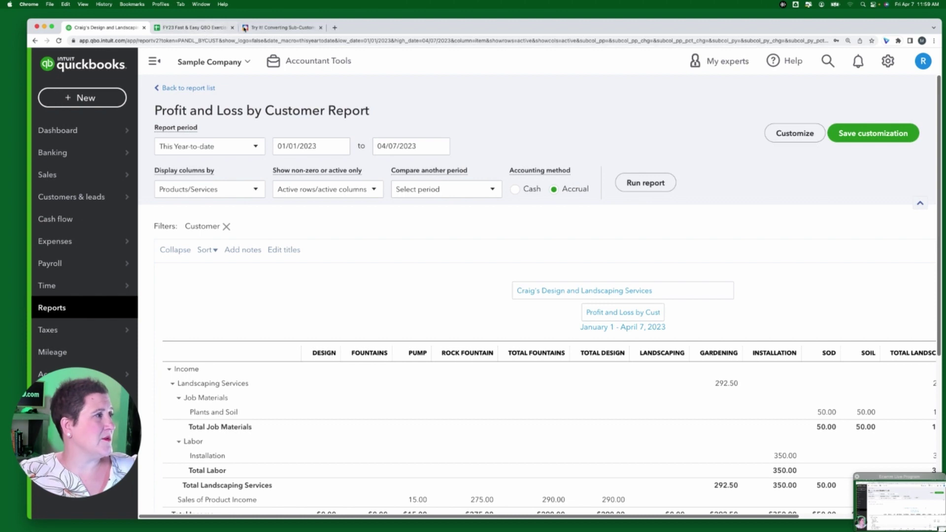
left_click(233, 28)
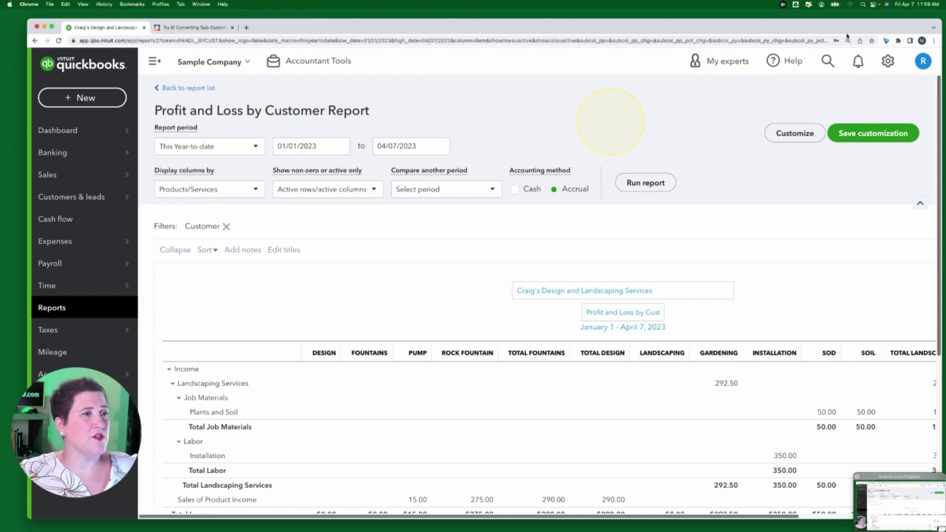
left_click(888, 61)
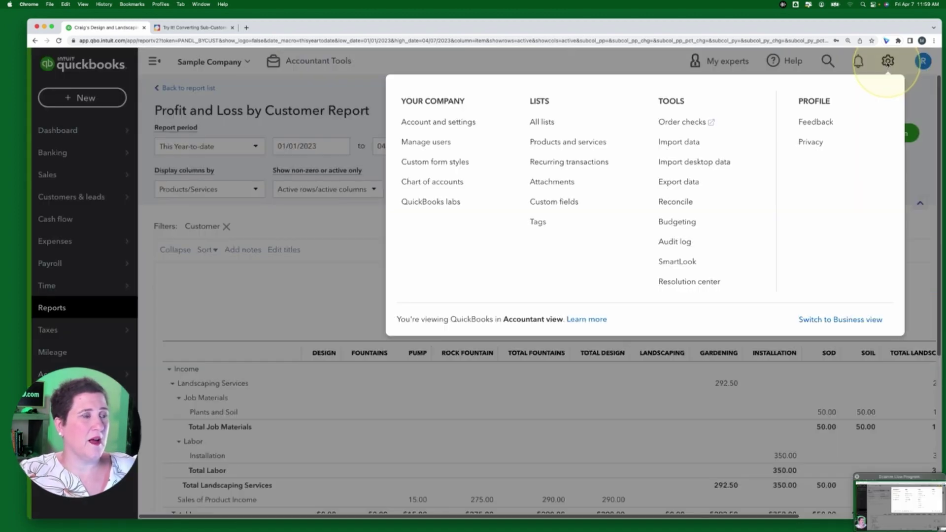
left_click(454, 126)
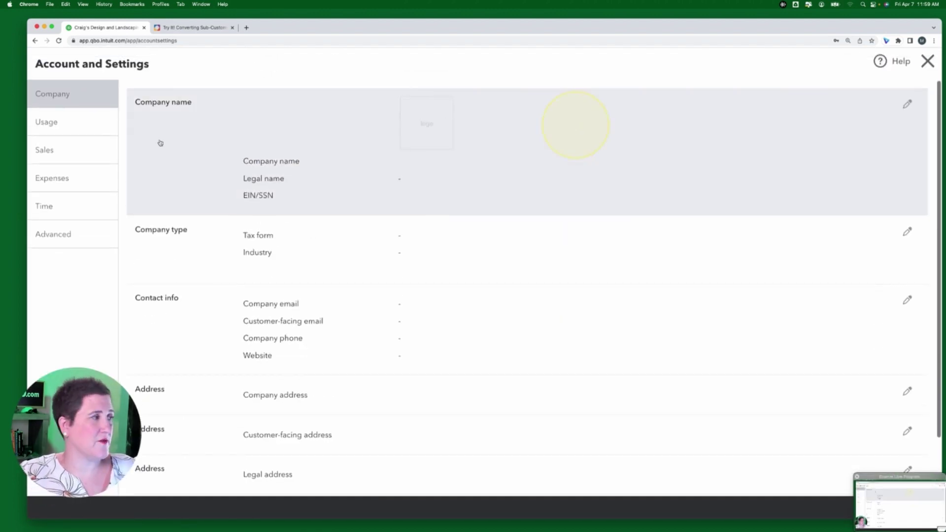
Read Step 2 of the Converting Sub-Customers exercise and return to the QuickBooks Account and Settings page
left_click(197, 28)
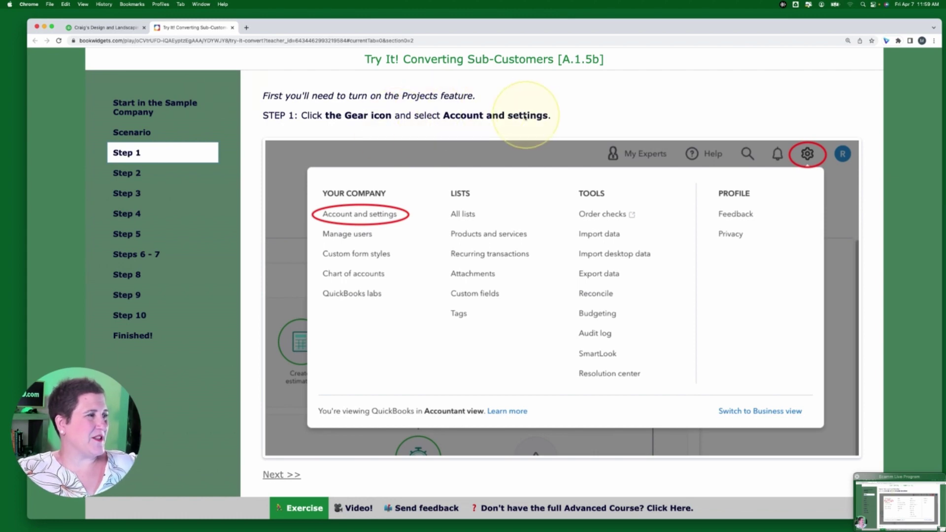
left_click(127, 178)
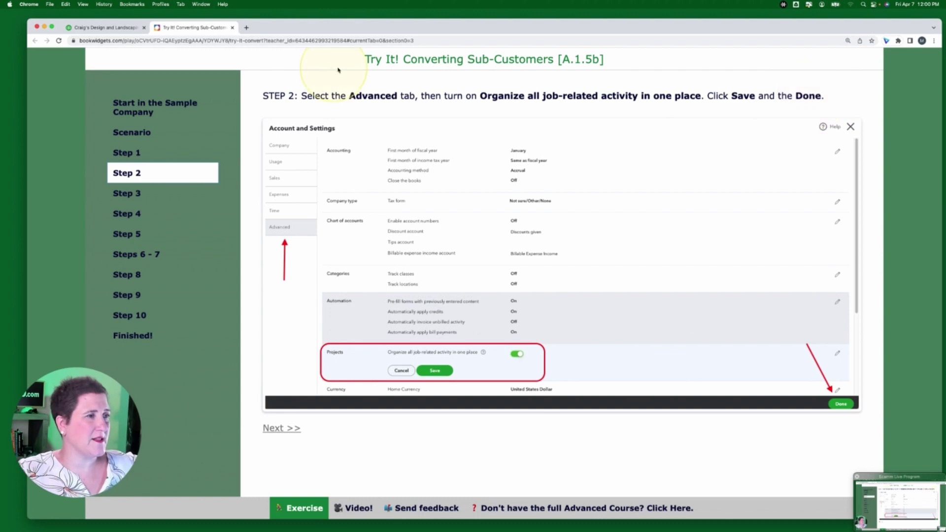
left_click(98, 28)
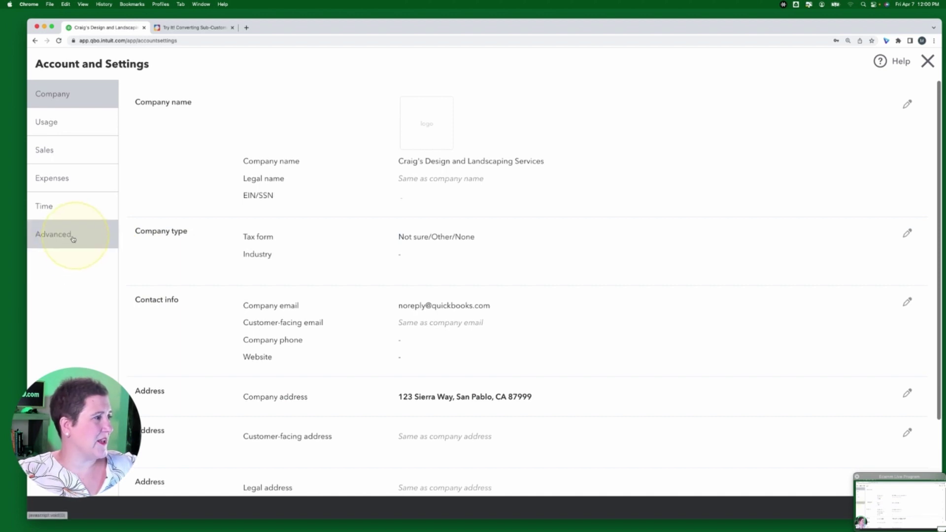
Turn on "Organize all job-related activity in one place" for Projects in the Advanced settings and save it
left_click(73, 240)
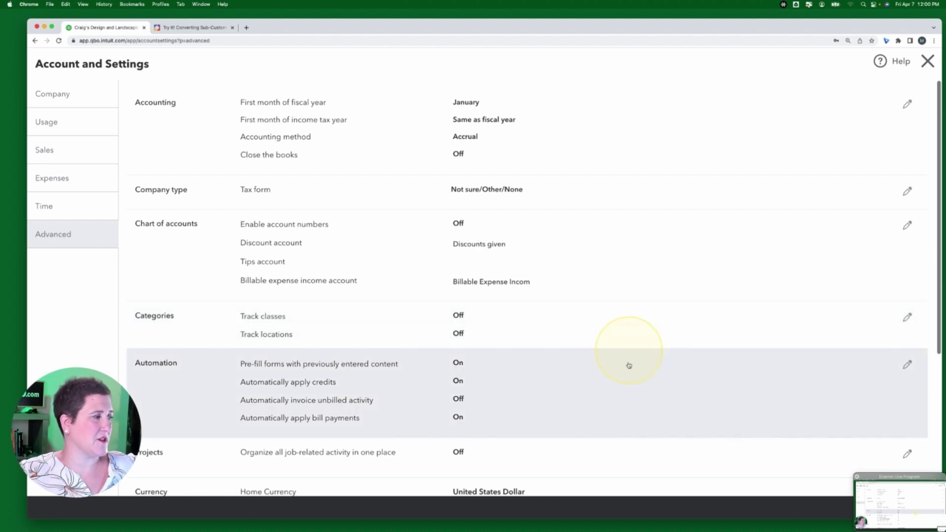
scroll(642, 349, "down", 1)
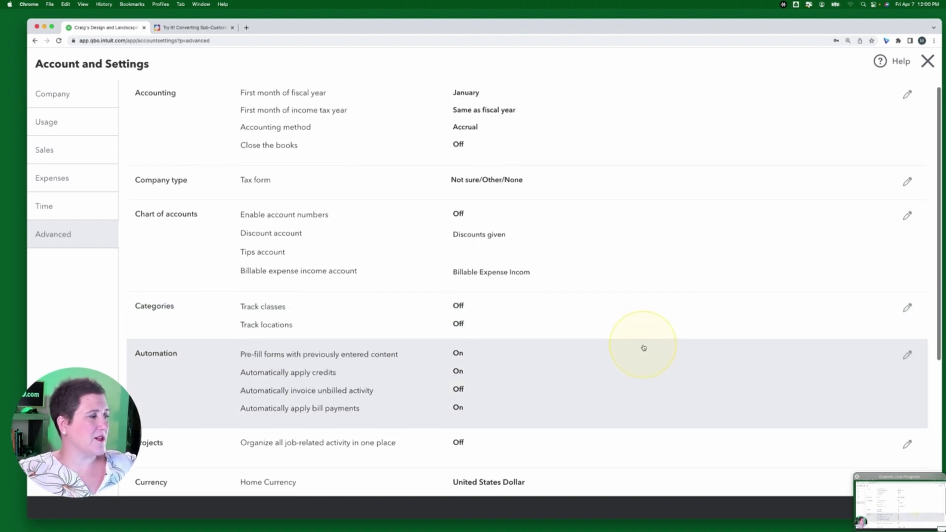
scroll(644, 348, "down", 5)
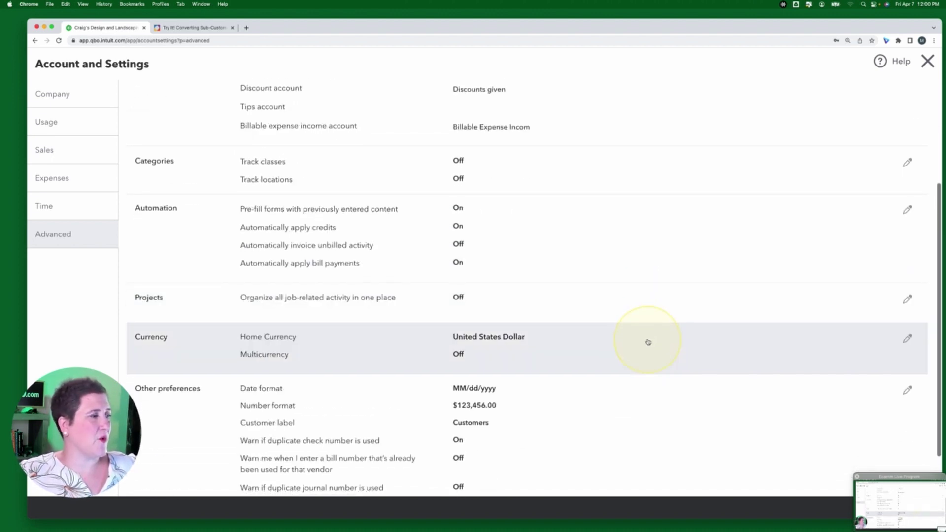
scroll(648, 342, "down", 2)
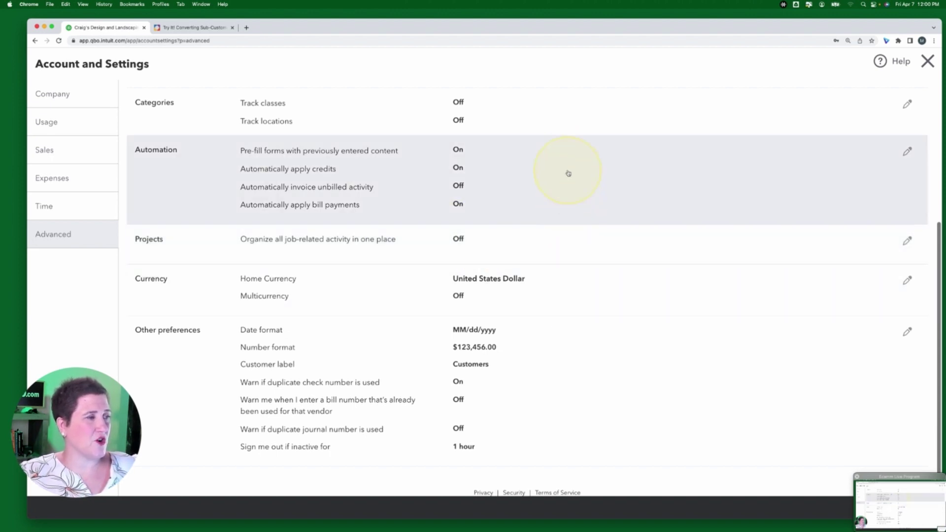
left_click(577, 245)
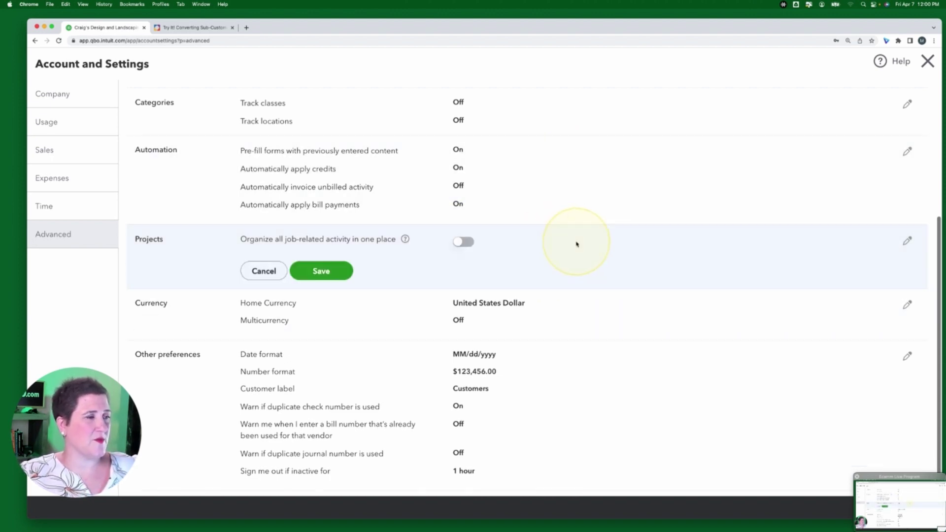
left_click(466, 243)
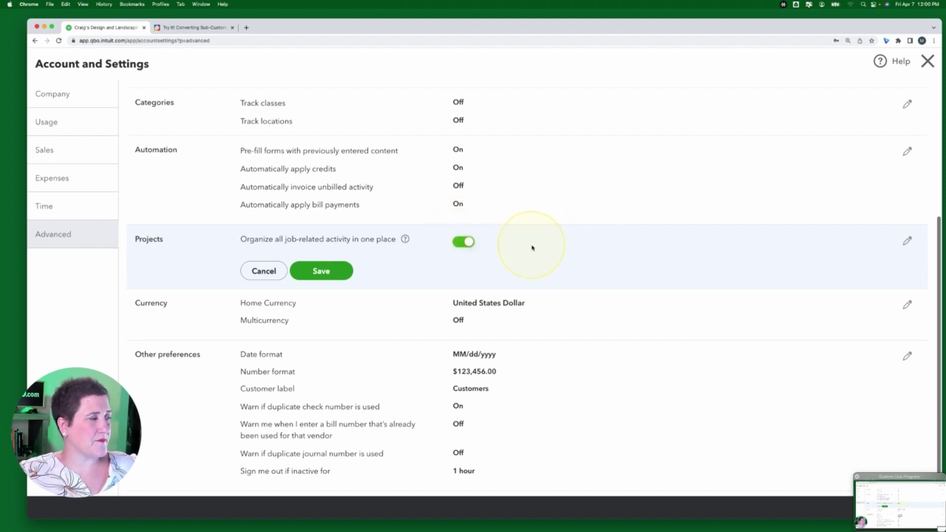
left_click(320, 271)
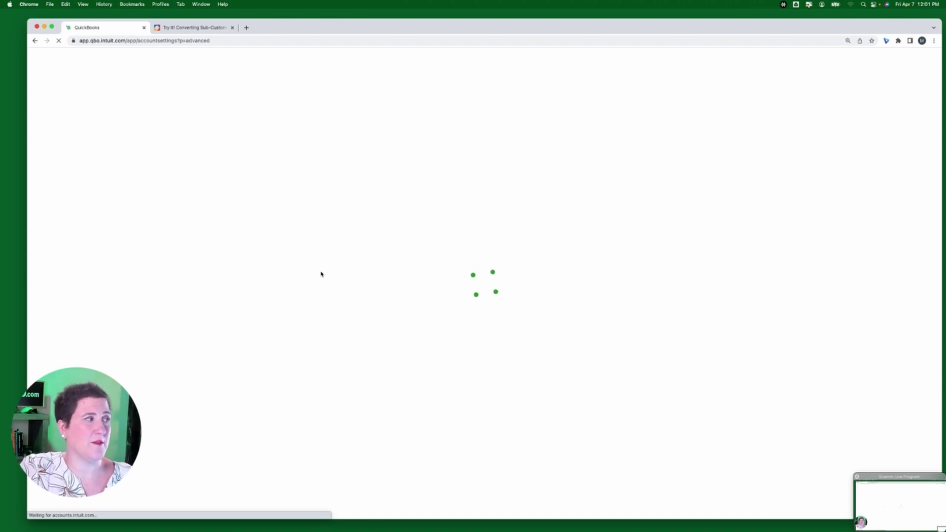
left_click(257, 284)
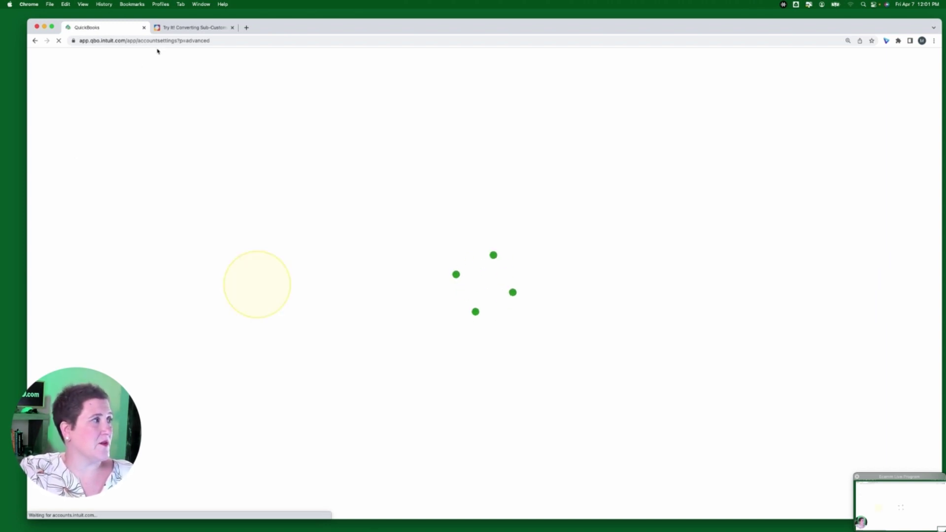
Read Step 3 of the exercise on returning to the customer list, and switch back to QuickBooks
left_click(203, 29)
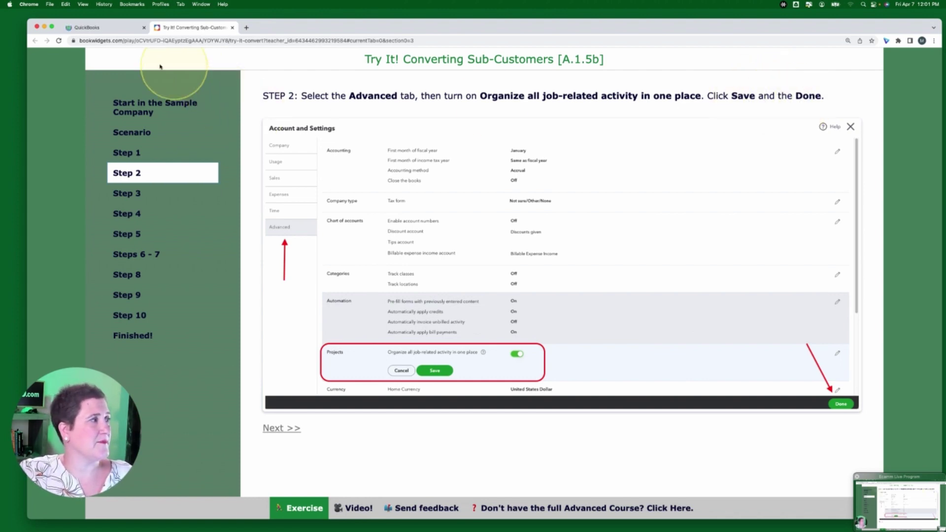
left_click(124, 194)
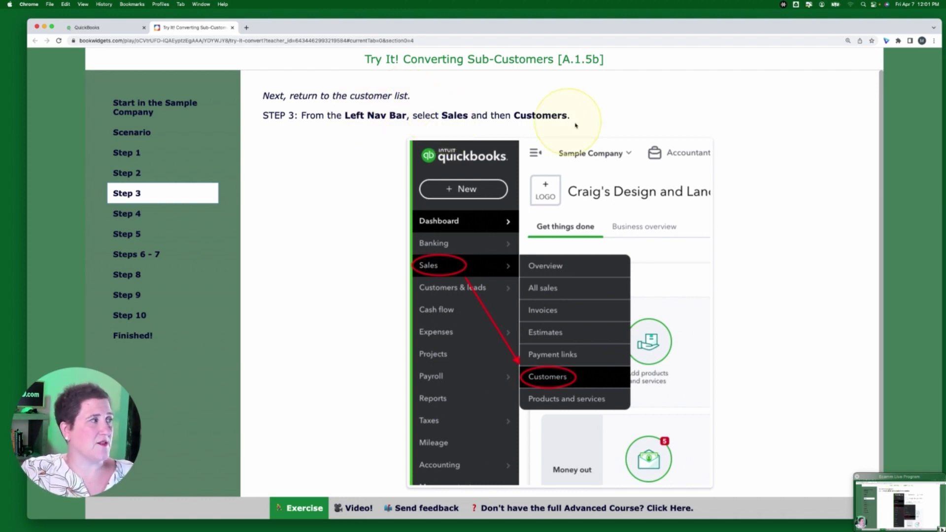
left_click(102, 28)
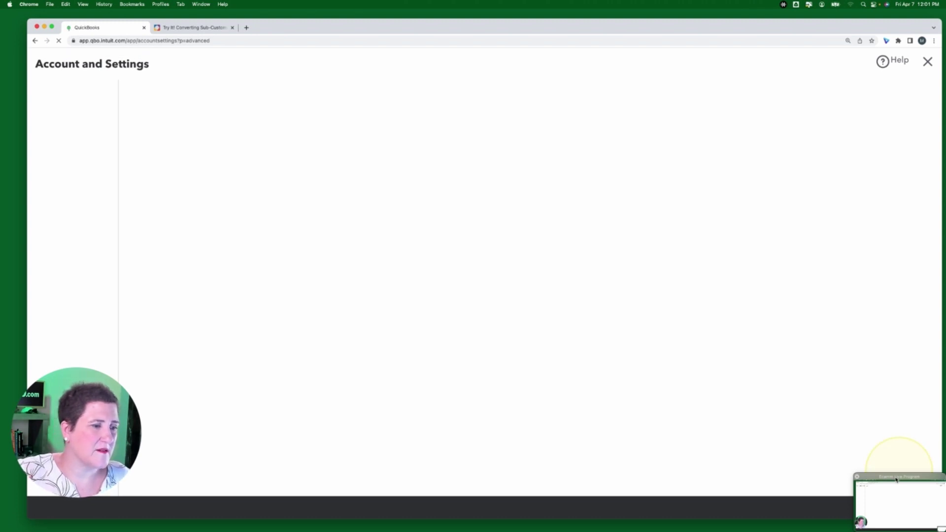
Move the floating preview window out of the way, check the Projects setting, and finish Account and Settings
left_click_drag(896, 479, 943, 531)
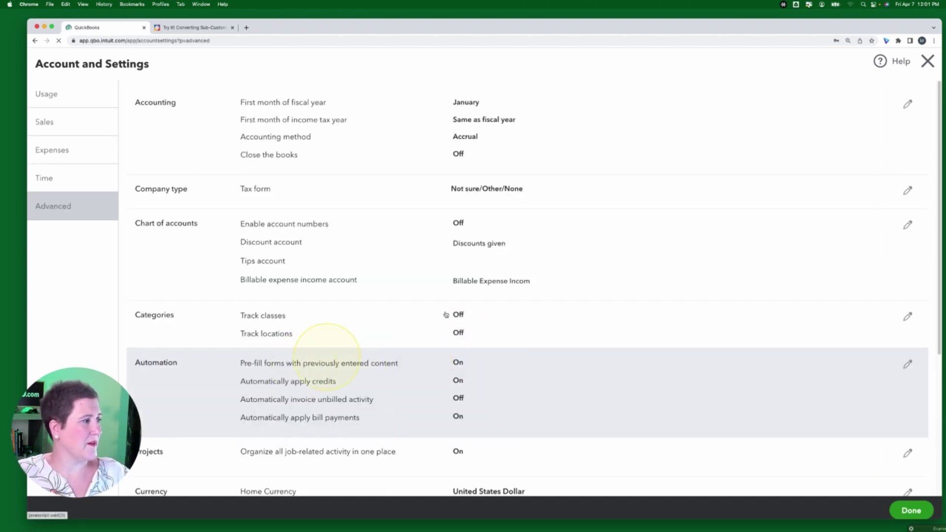
scroll(507, 389, "down", 4)
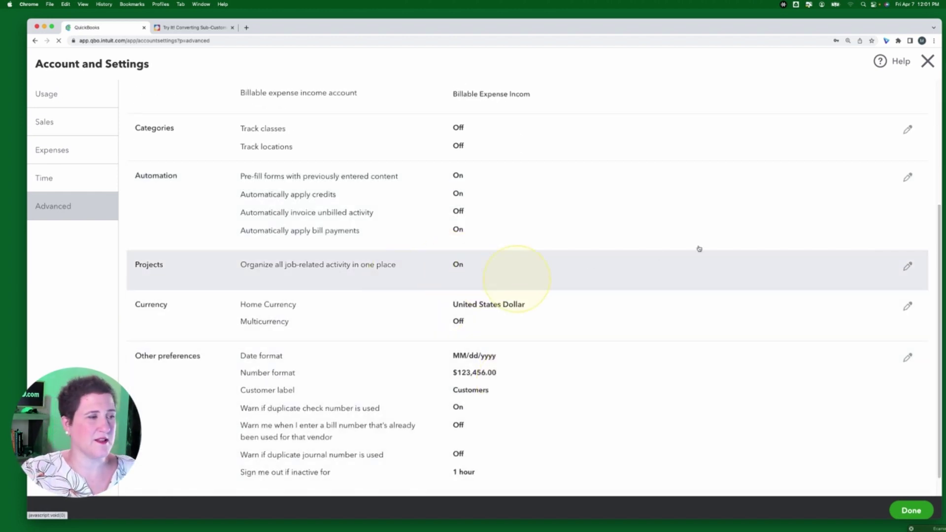
left_click(911, 511)
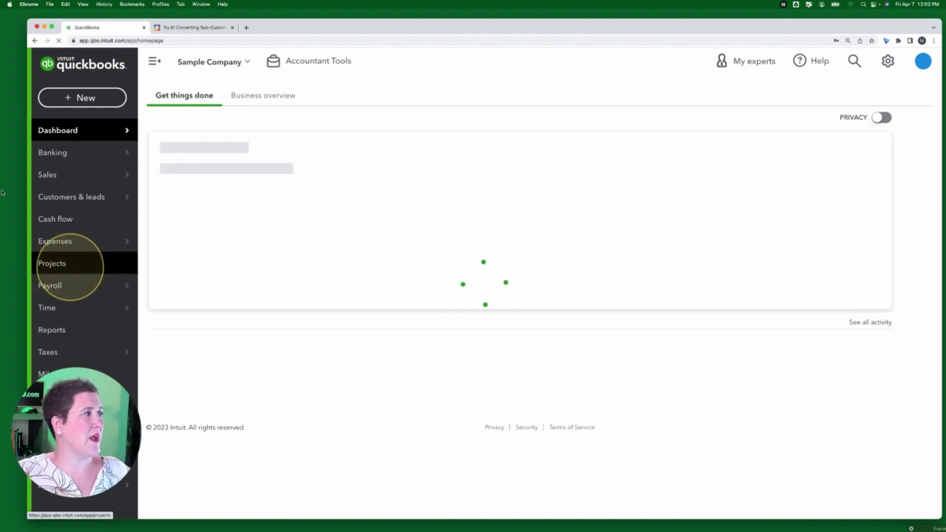
Recheck Step 3 of the exercise and open the Customers list under Sales in QuickBooks
left_click(203, 28)
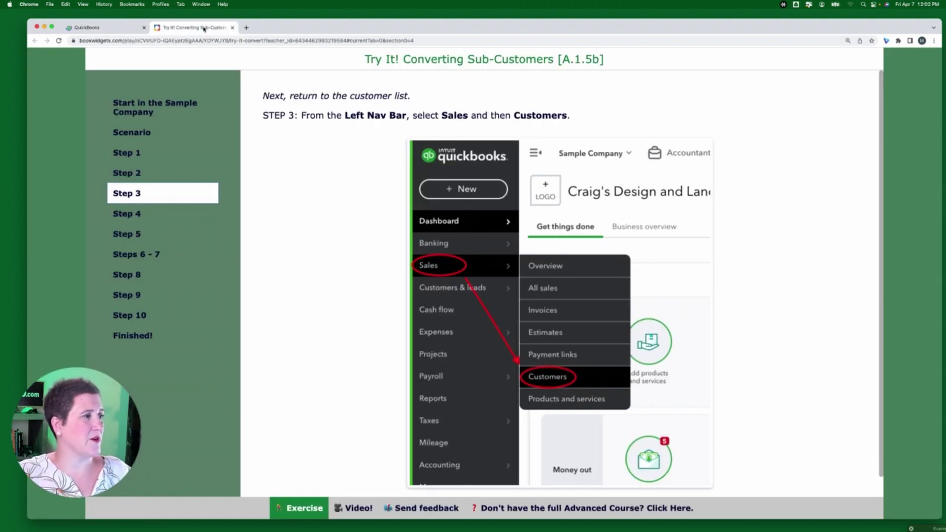
left_click(110, 27)
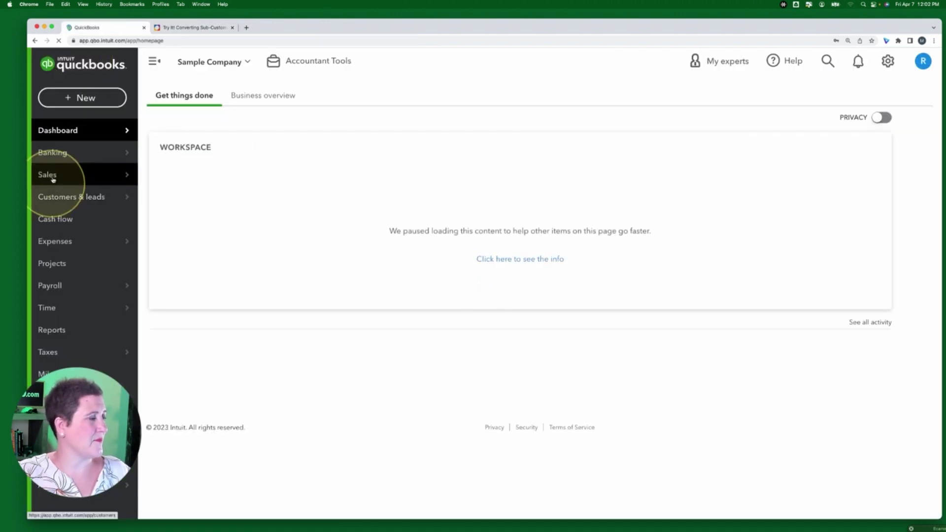
mouse_move(53, 180)
left_click(187, 177)
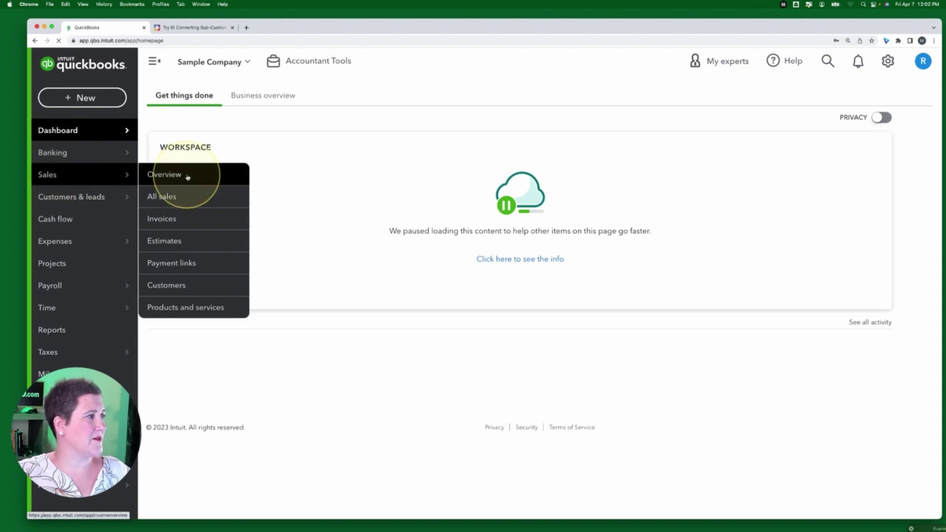
left_click(167, 287)
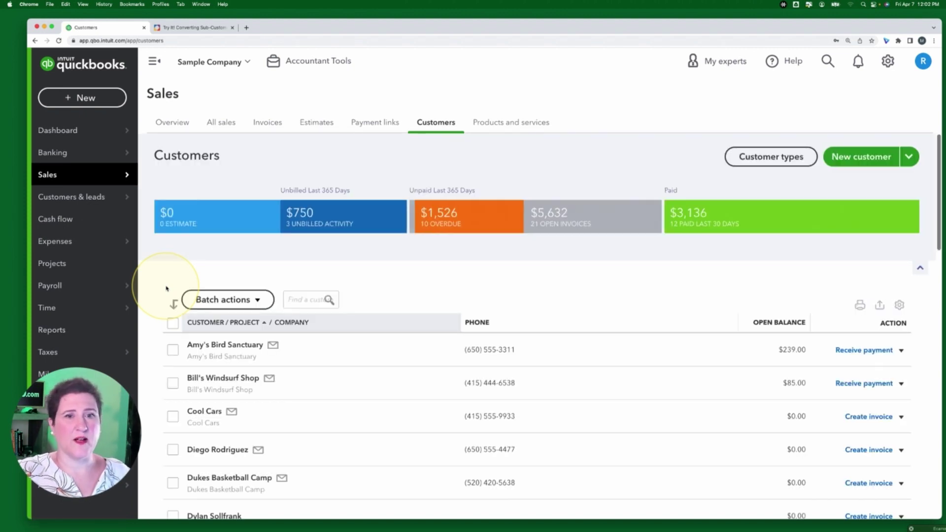
Read Step 4 of the exercise on selecting the 0969 Ocean View Road location, and return to the customer list
left_click(195, 29)
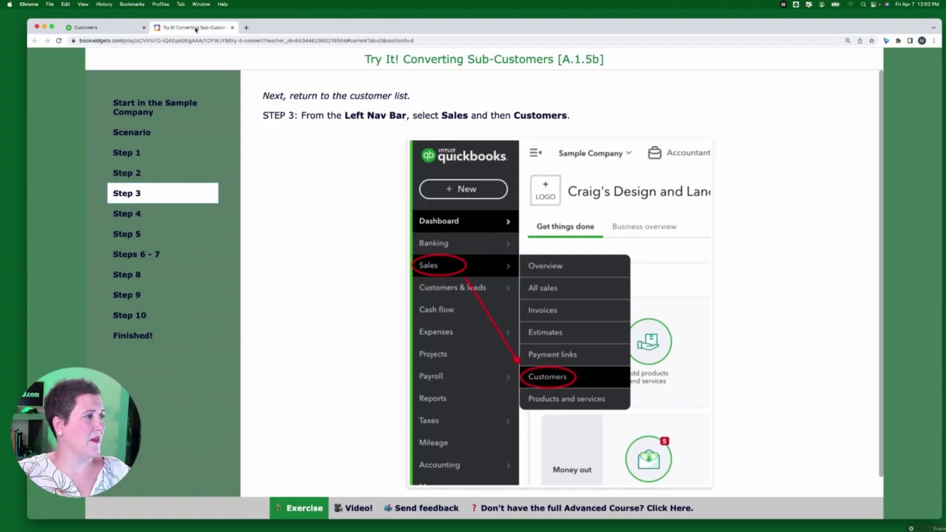
left_click(137, 215)
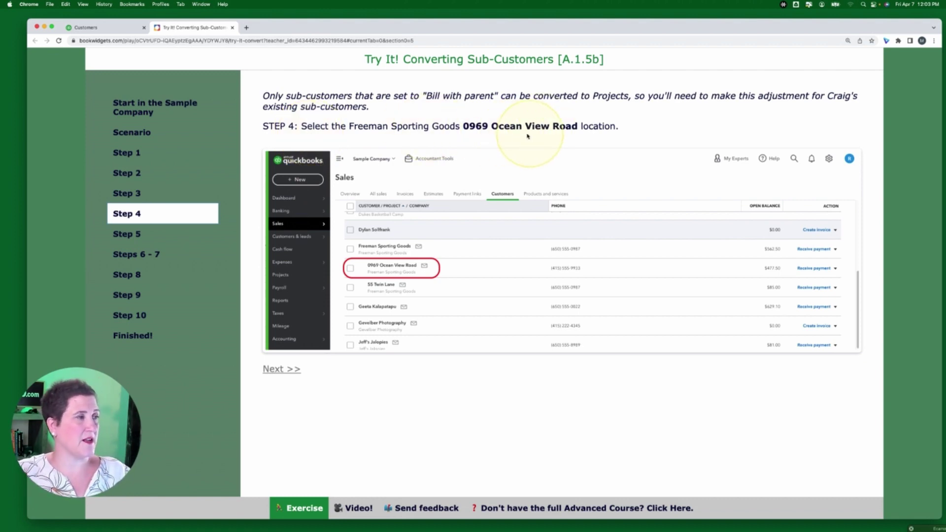
left_click(101, 29)
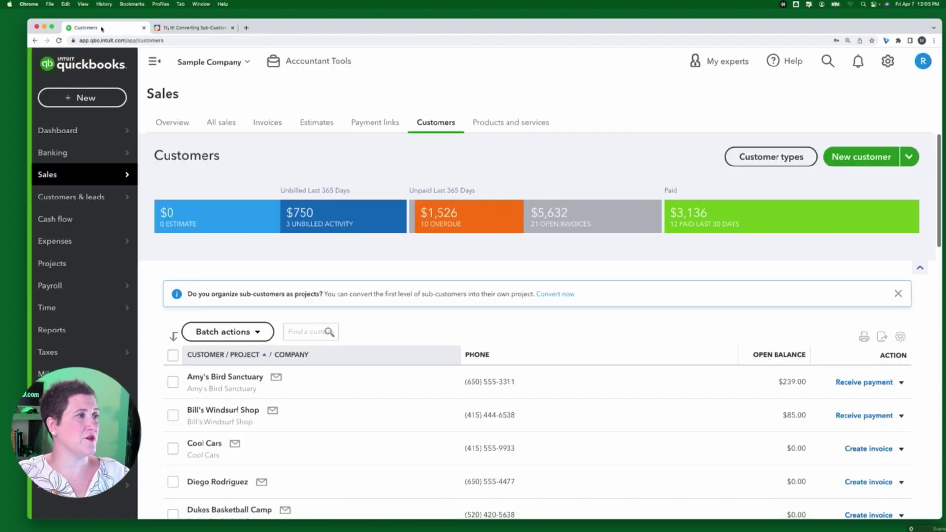
Open the 0969 Ocean View Road sub-customer of Freeman Sporting Goods for editing
scroll(473, 302, "down", 5)
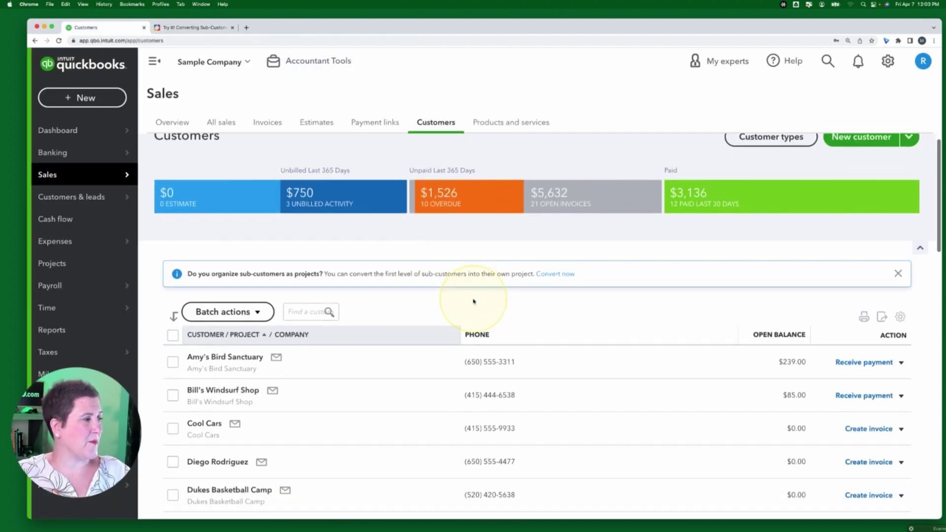
scroll(473, 300, "down", 1)
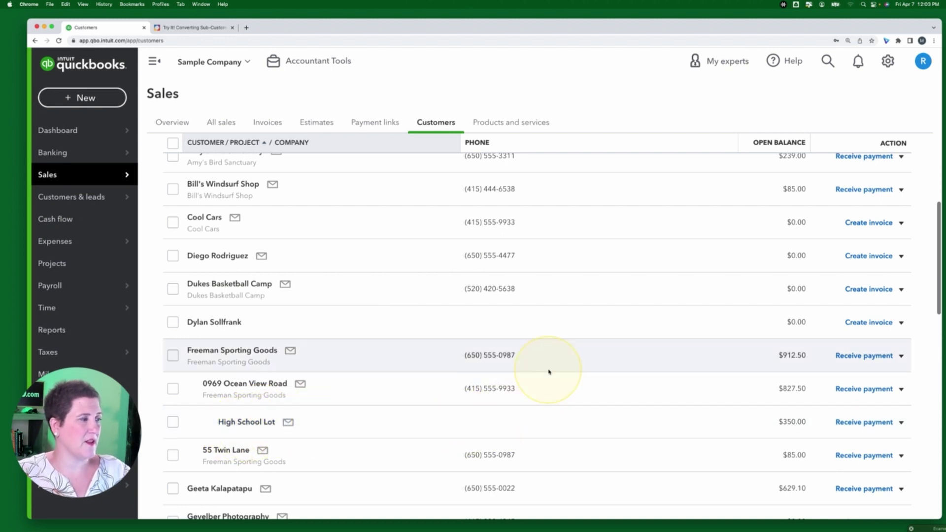
scroll(542, 375, "down", 1)
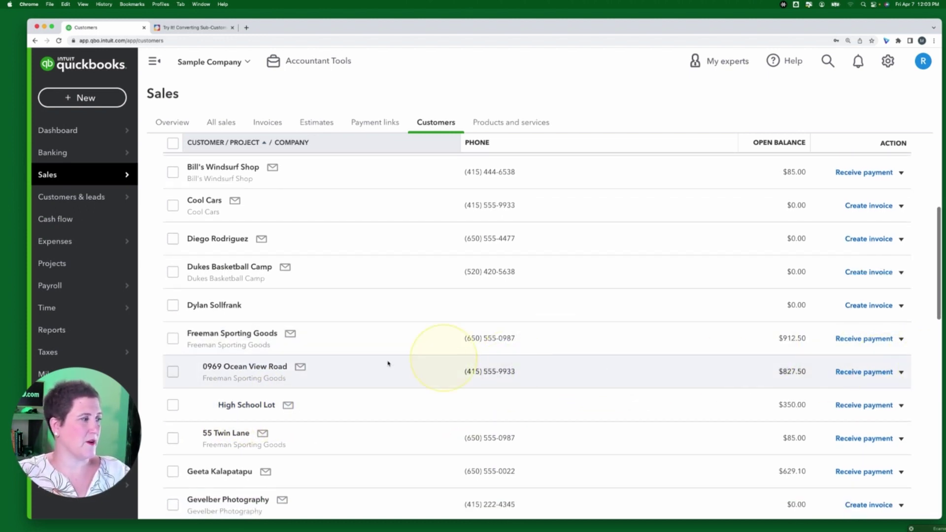
left_click(241, 367)
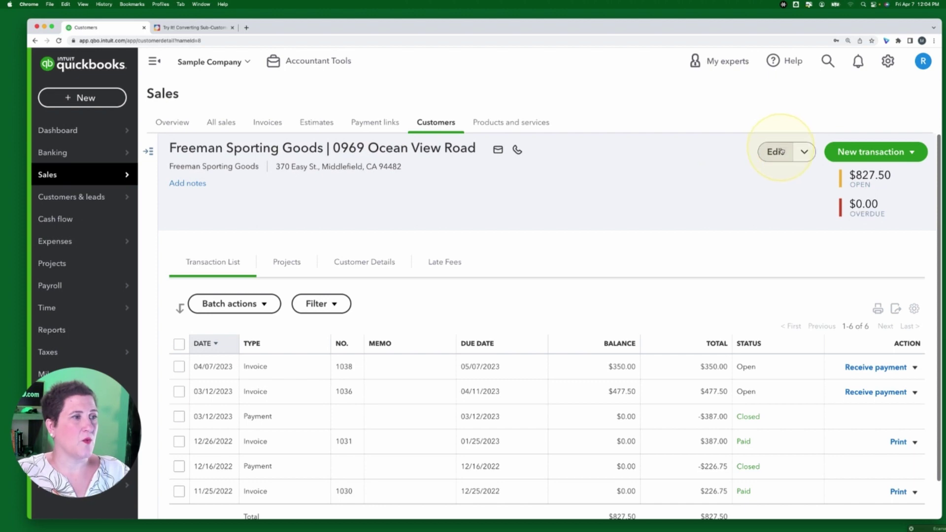
left_click(778, 152)
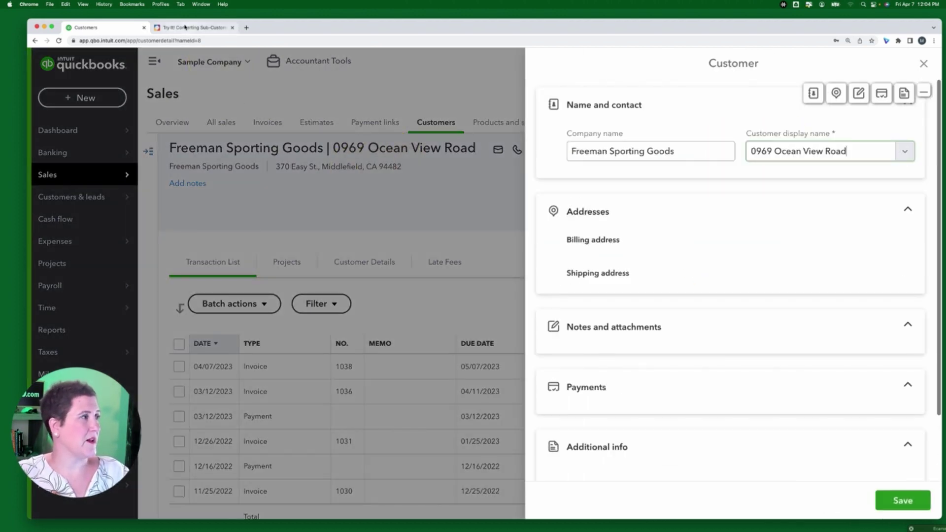
Read Steps 5 to 7 of the exercise on billing the parent customer and repeating it for other sub-customers
left_click(187, 28)
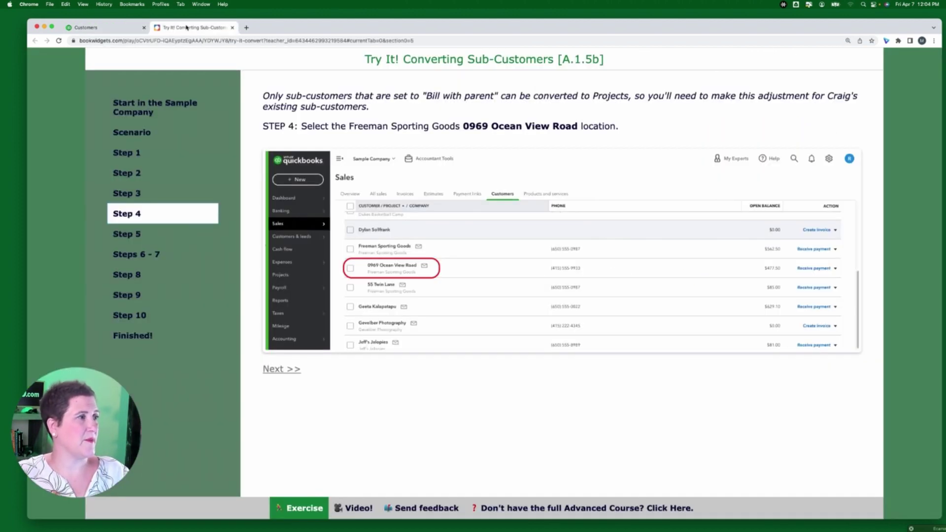
left_click(123, 235)
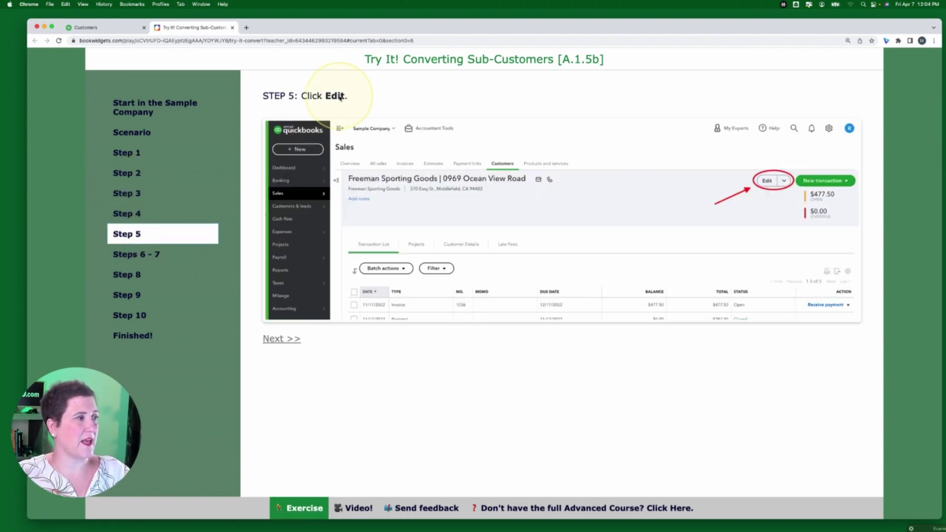
left_click(143, 254)
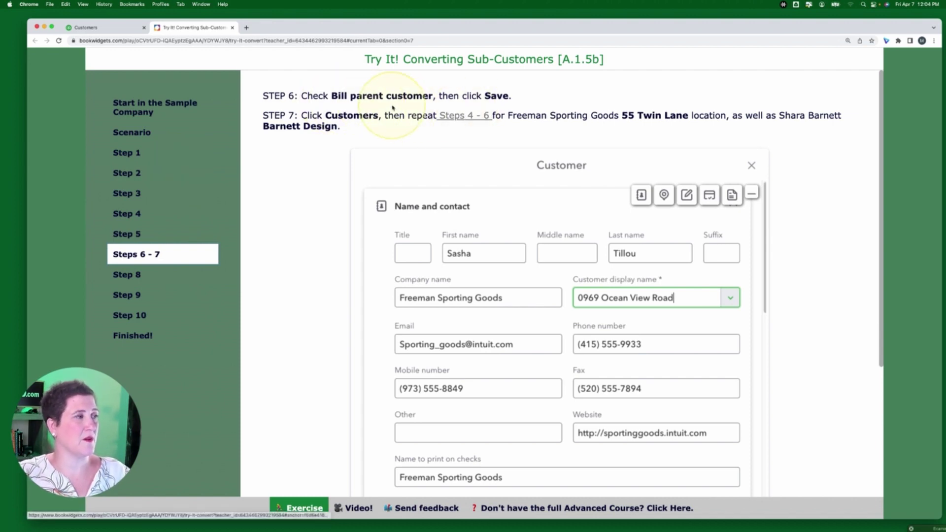
Make sure "Bill parent customer" is checked for 0969 Ocean View Road under Freeman Sporting Goods, and save the customer
left_click(115, 27)
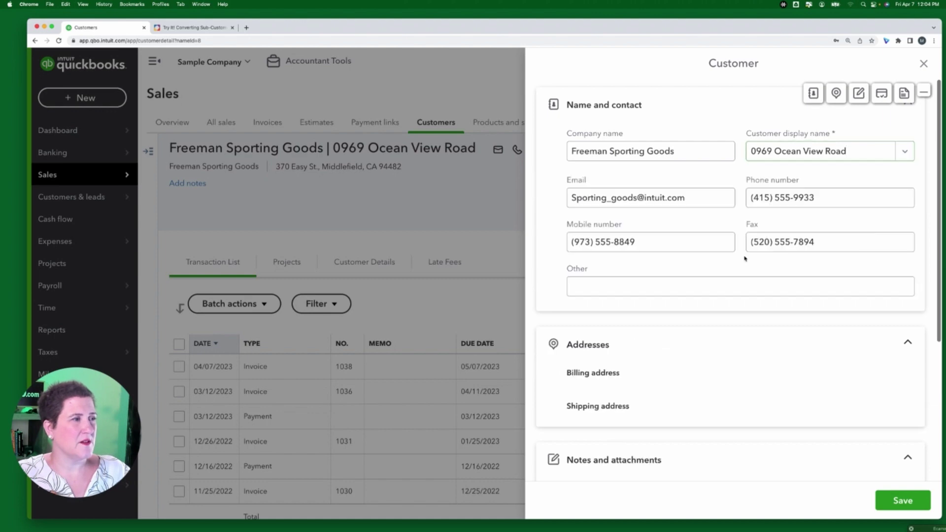
scroll(791, 377, "down", 3)
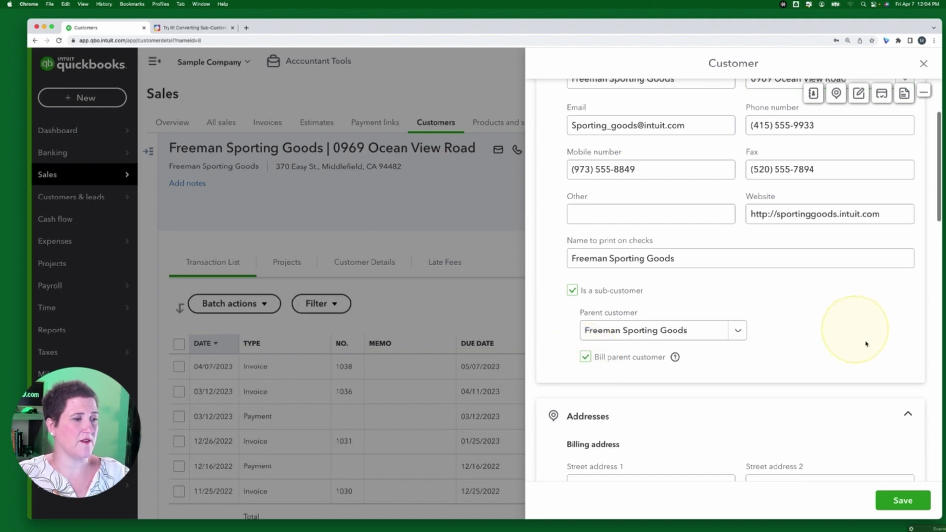
left_click(908, 500)
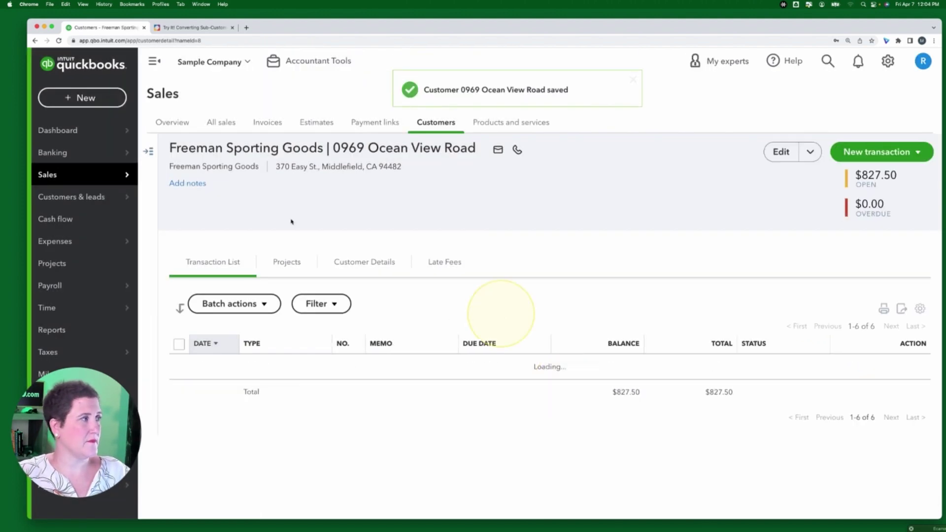
Check Step 7 of the exercise and open the 55 Twin Lane sub-customer of Freeman Sporting Goods from the customer list
left_click(201, 28)
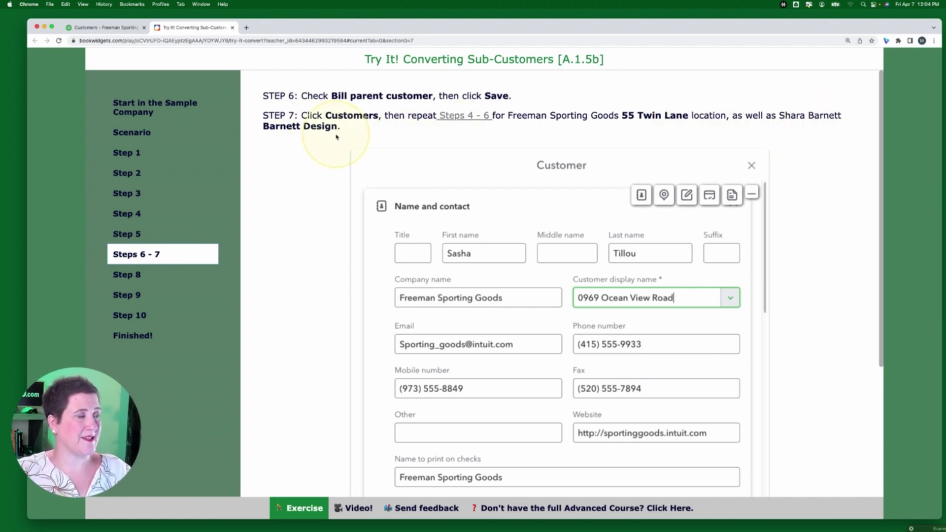
left_click(96, 29)
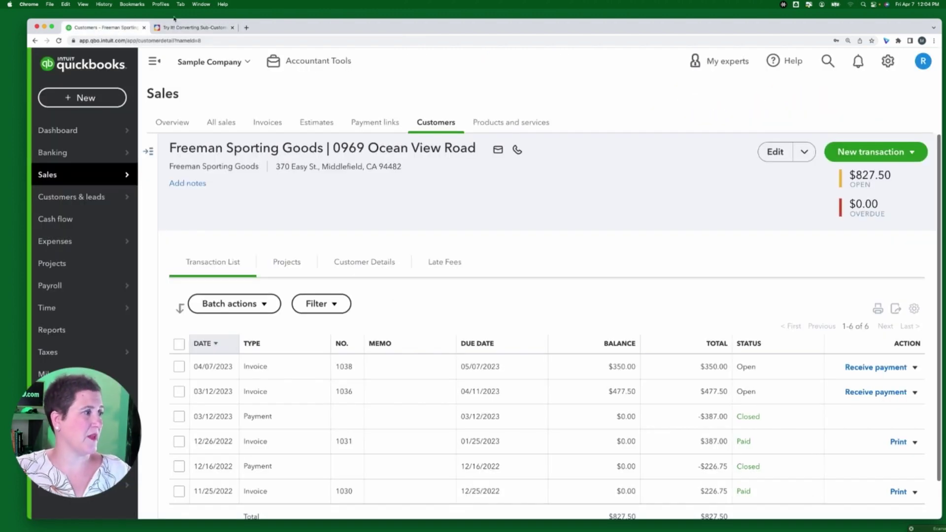
left_click(434, 128)
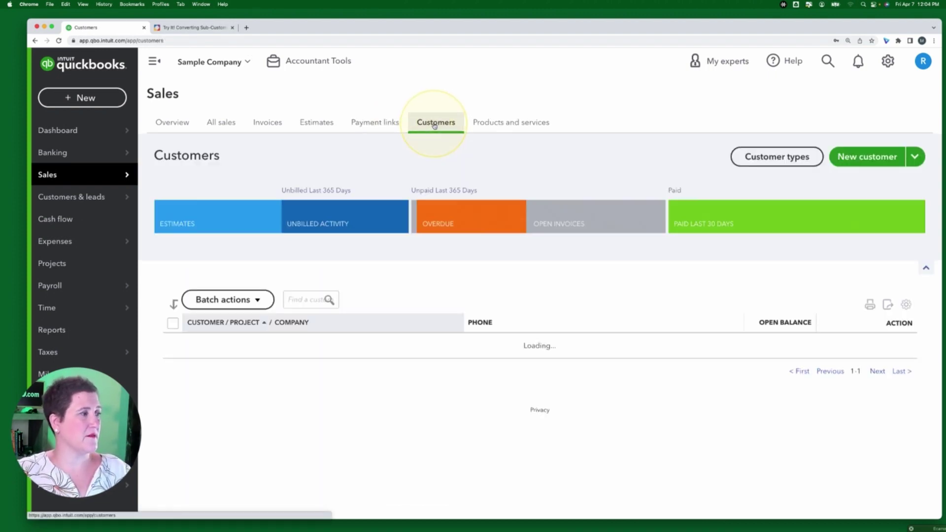
scroll(475, 253, "down", 10)
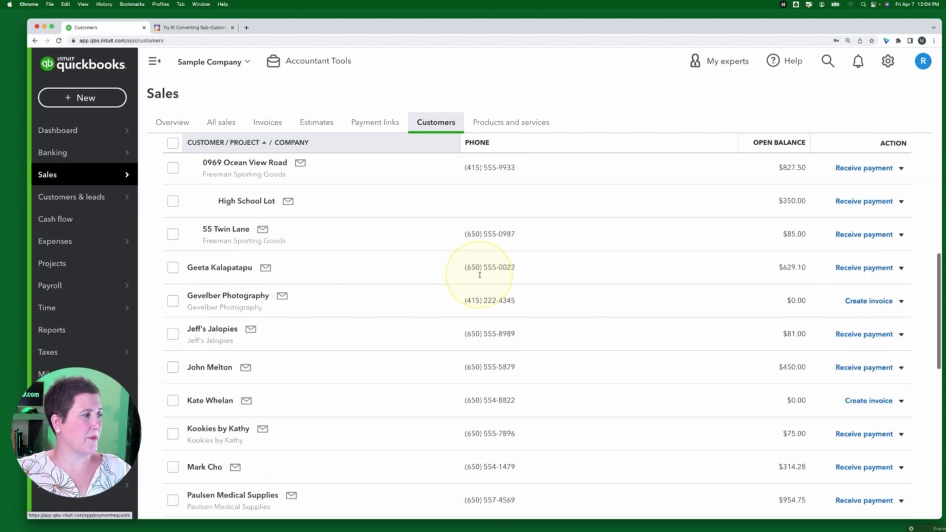
left_click(222, 230)
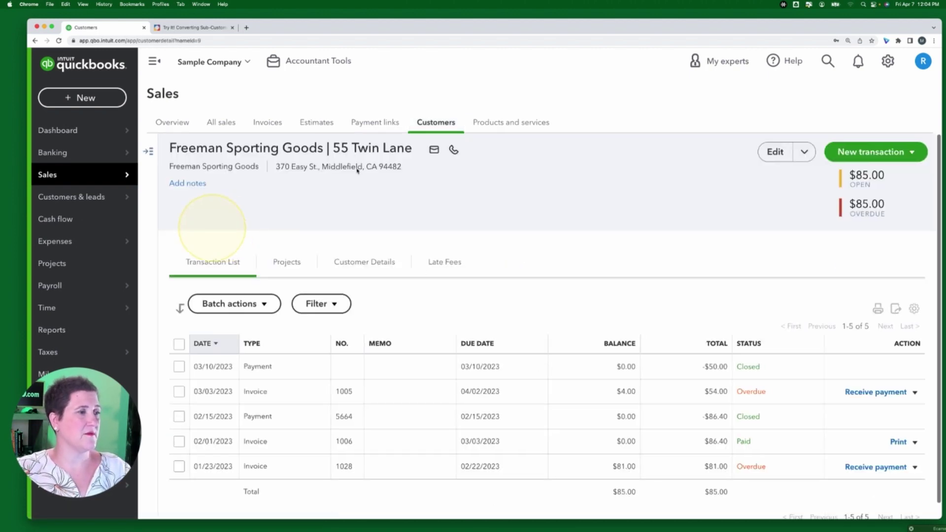
Turn on "Bill parent customer" for the 55 Twin Lane sub-customer and save the customer
left_click(782, 151)
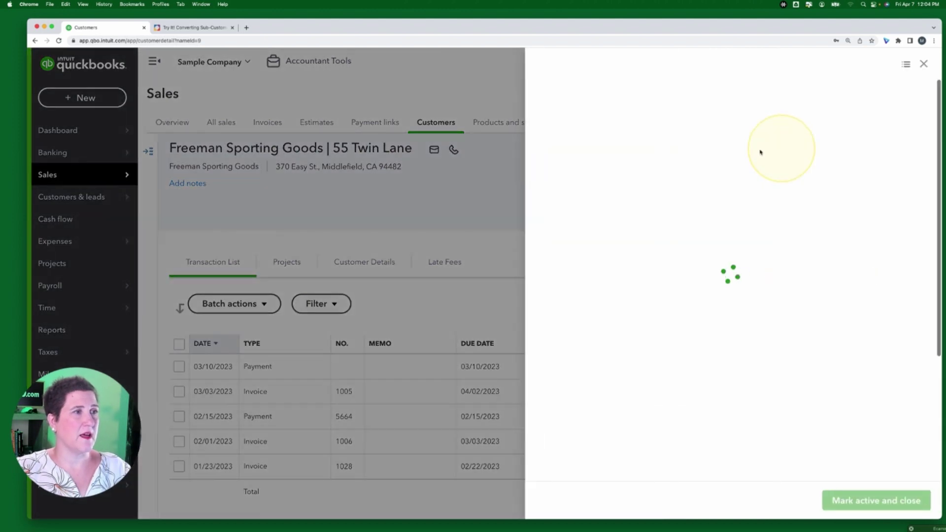
left_click(708, 269)
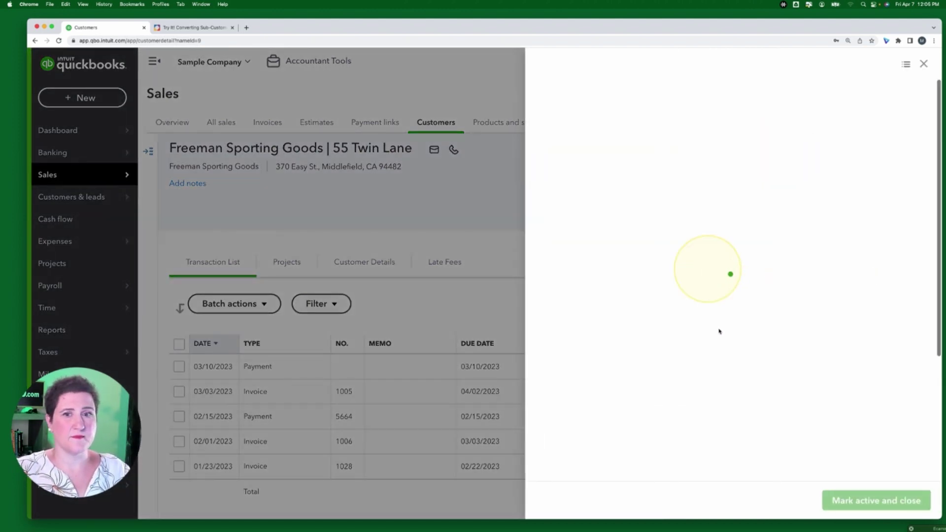
scroll(715, 330, "down", 2)
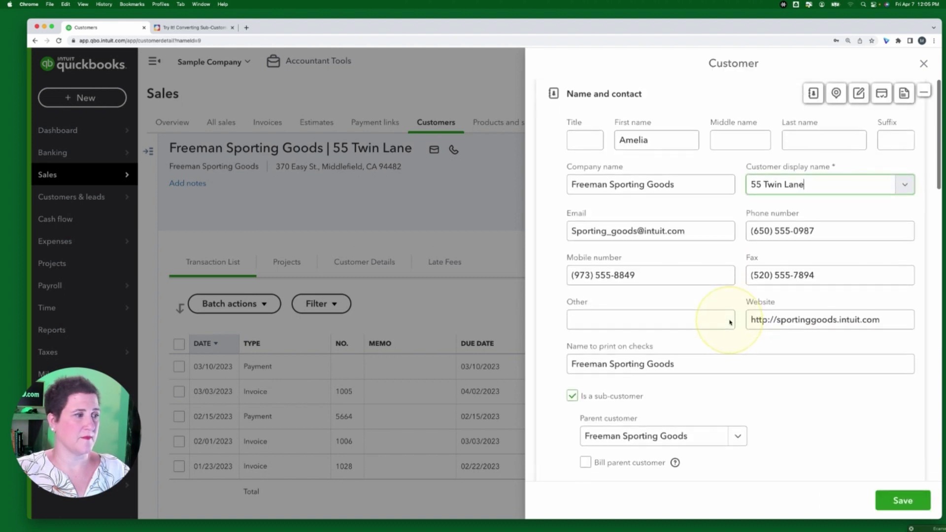
left_click(585, 380)
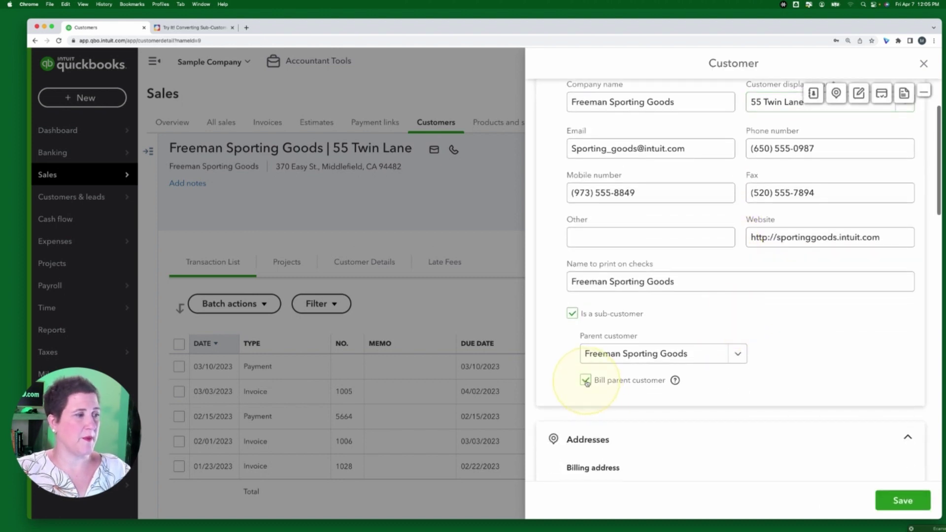
left_click(899, 502)
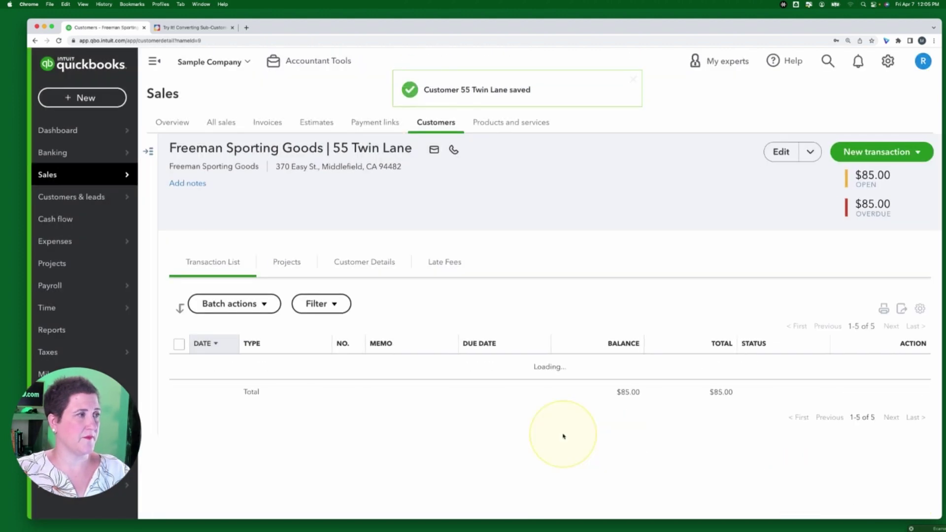
Open the Barnett Design sub-customer for editing, make sure "Bill parent customer" is checked, and save it
left_click(440, 128)
scroll(321, 310, "down", 10)
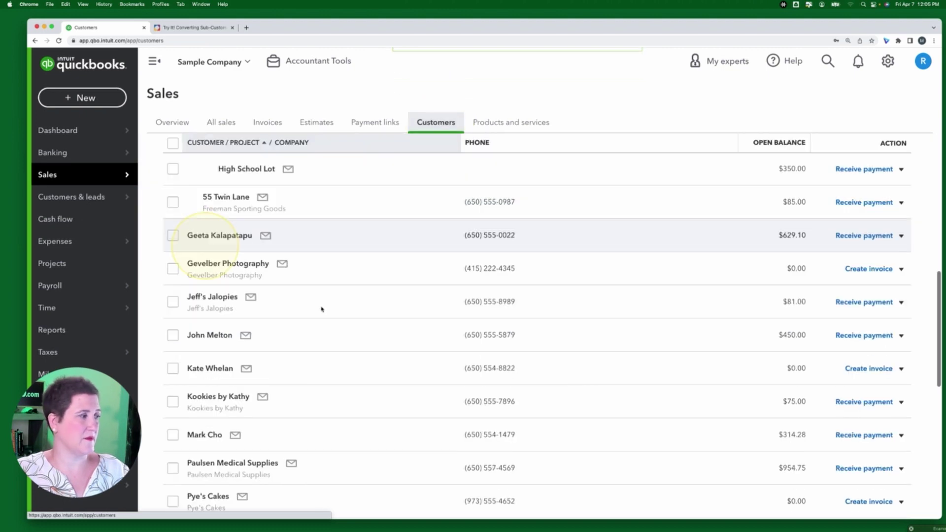
scroll(391, 325, "down", 7)
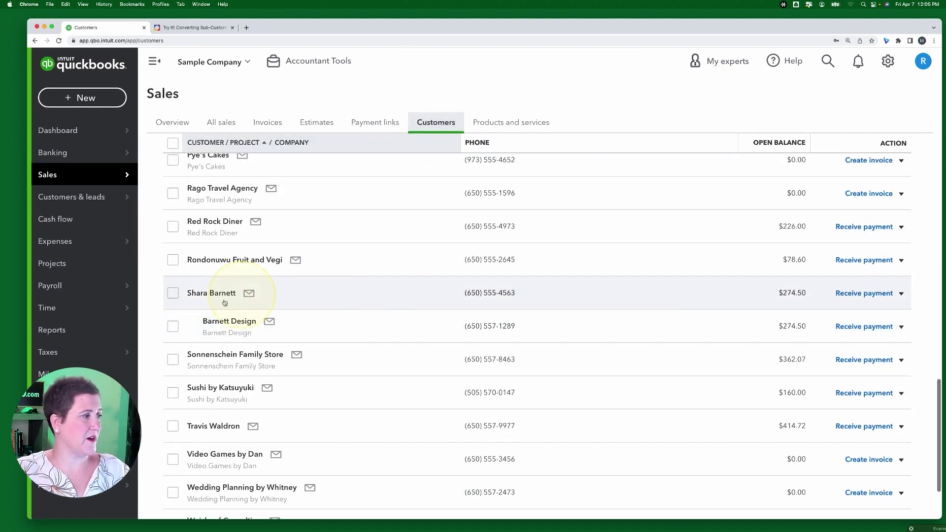
left_click(210, 326)
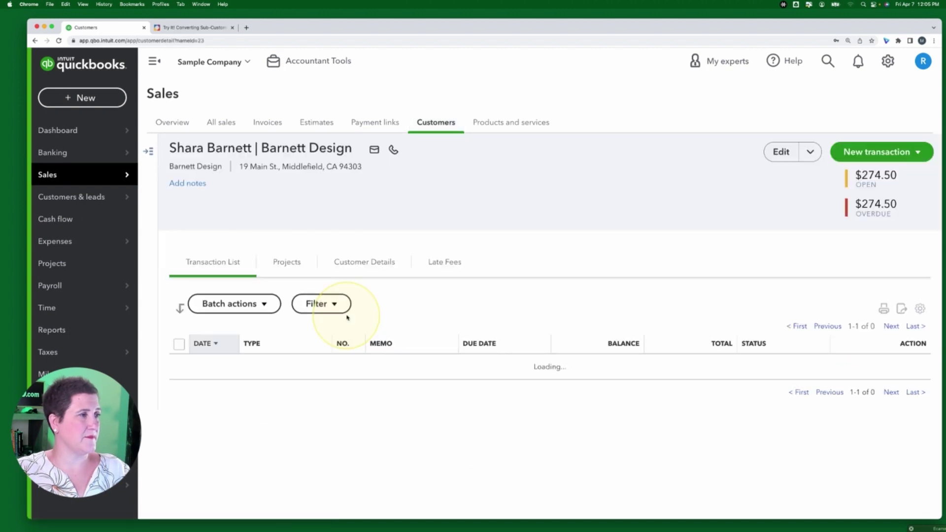
left_click(781, 153)
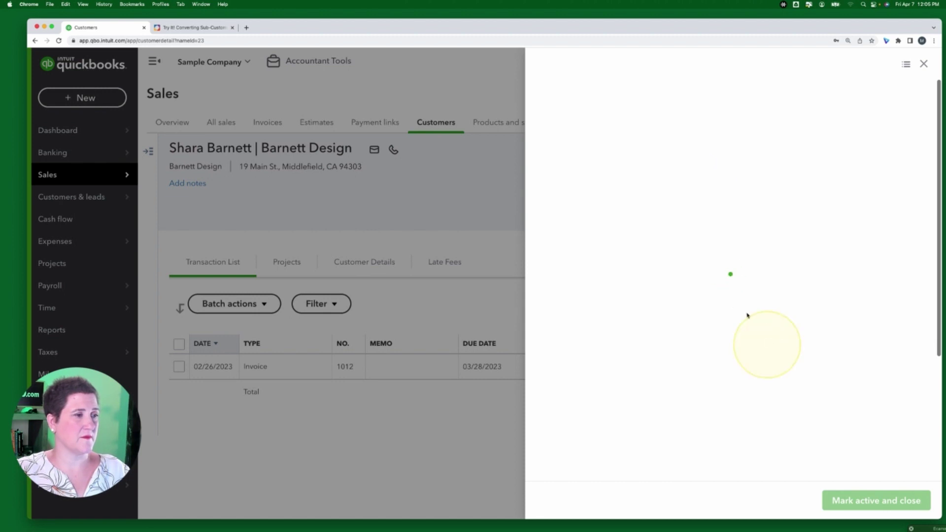
scroll(729, 313, "down", 4)
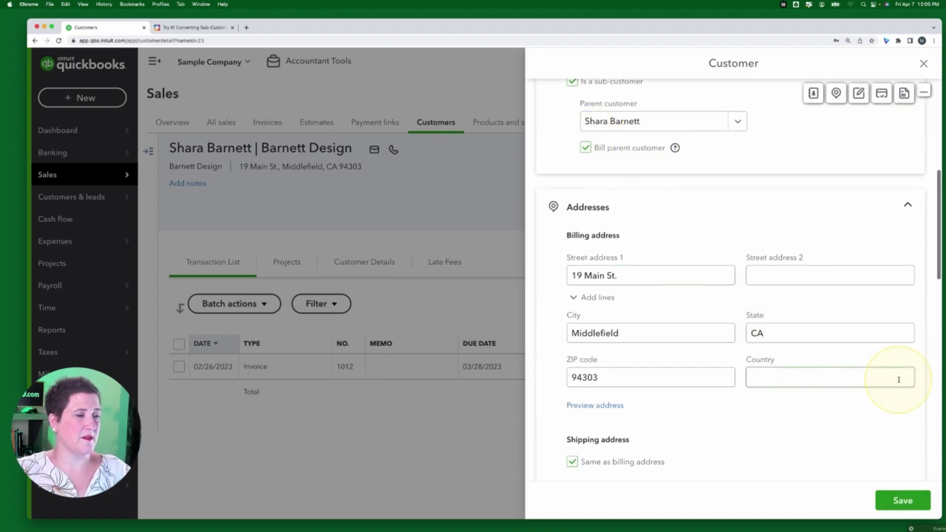
left_click(904, 501)
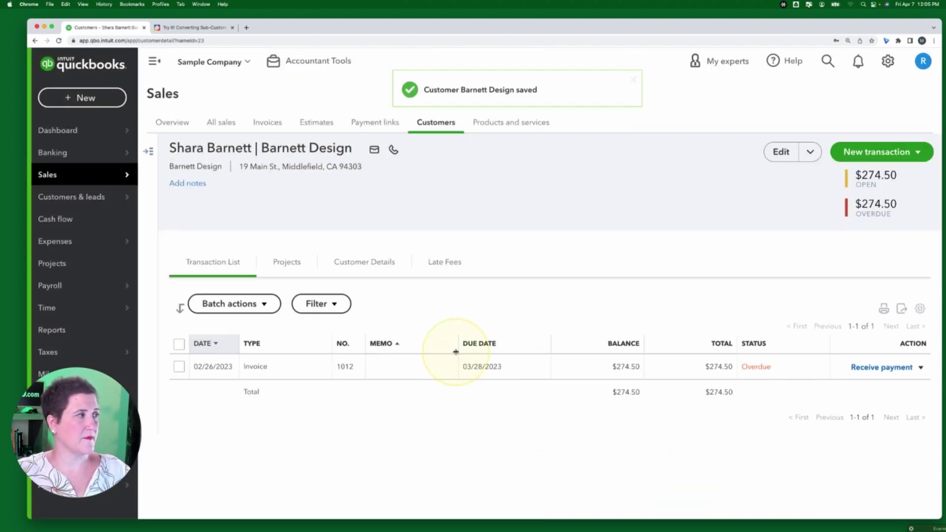
Read Step 8 of the exercise on starting the sub-customer conversion, and return to QuickBooks
left_click(200, 28)
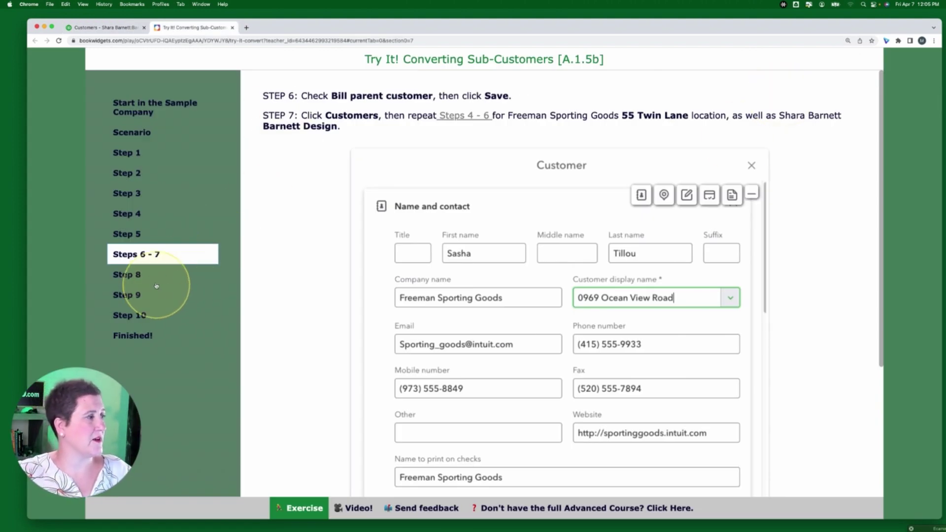
left_click(127, 277)
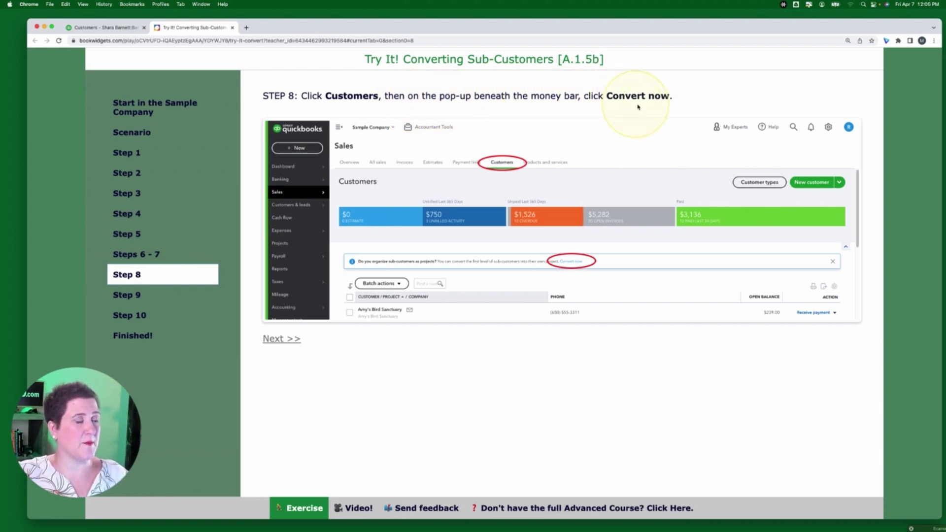
left_click(108, 31)
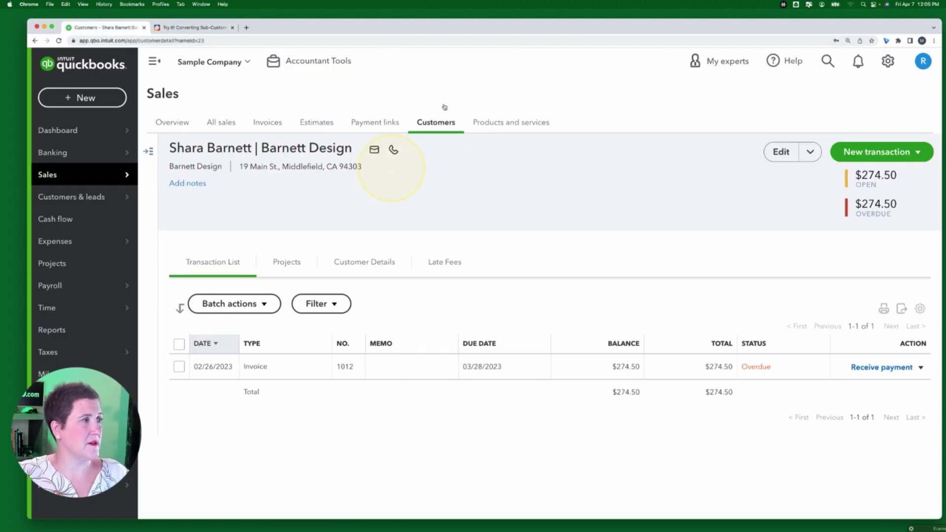
Go to the customer list and start converting sub-customers to projects from the notice beneath the money bar
left_click(440, 127)
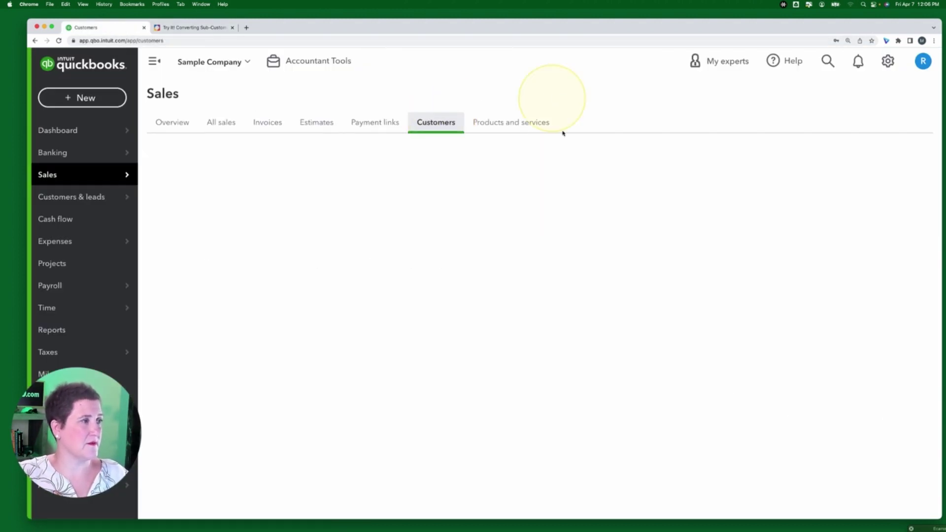
scroll(644, 155, "down", 10)
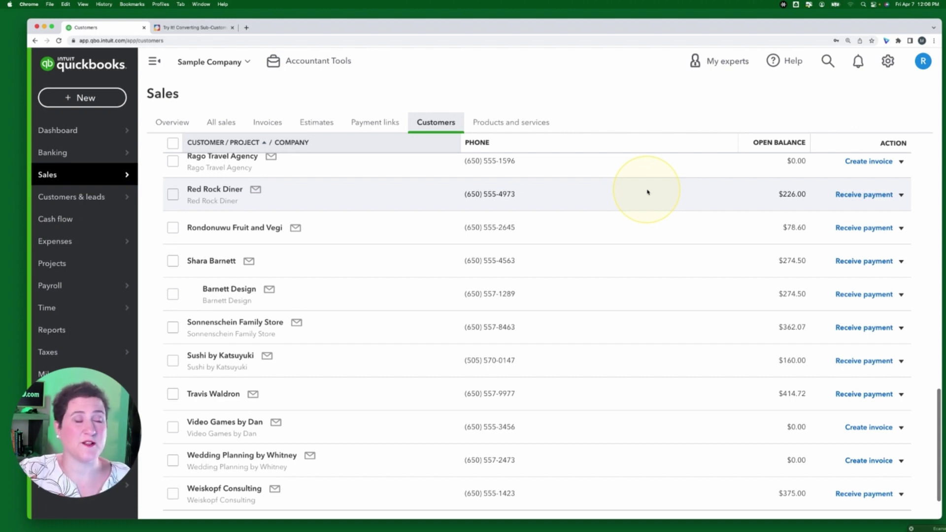
scroll(591, 268, "up", 8)
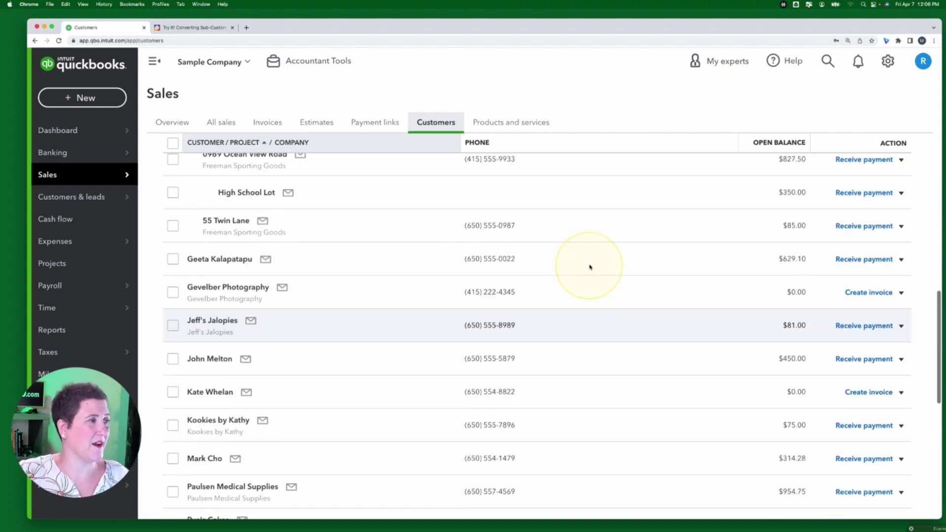
scroll(590, 267, "up", 10)
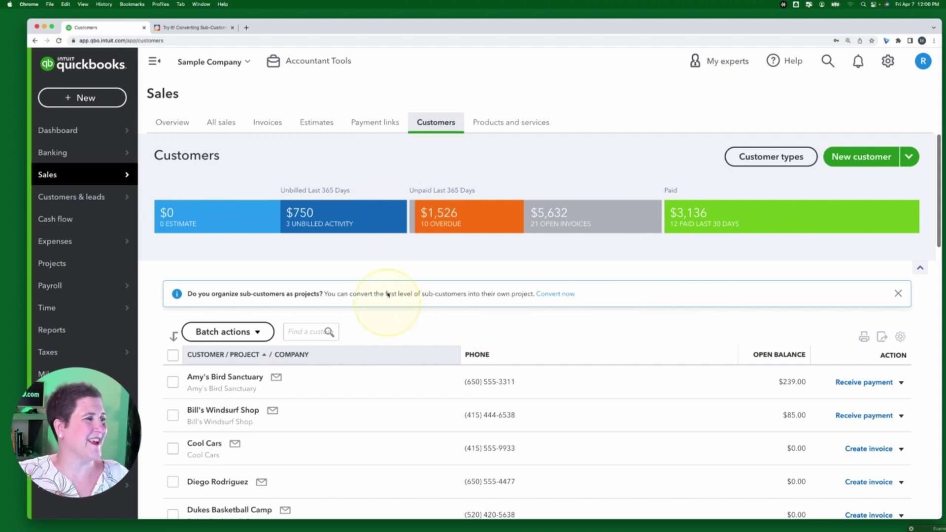
left_click(553, 295)
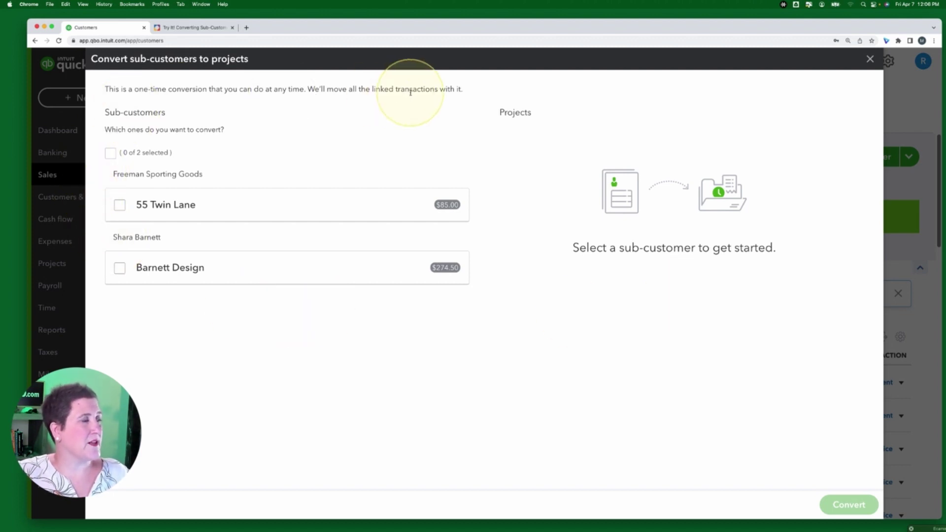
Read Step 9 of the exercise on selecting and converting all sub-customers, and return to the conversion window
left_click(206, 26)
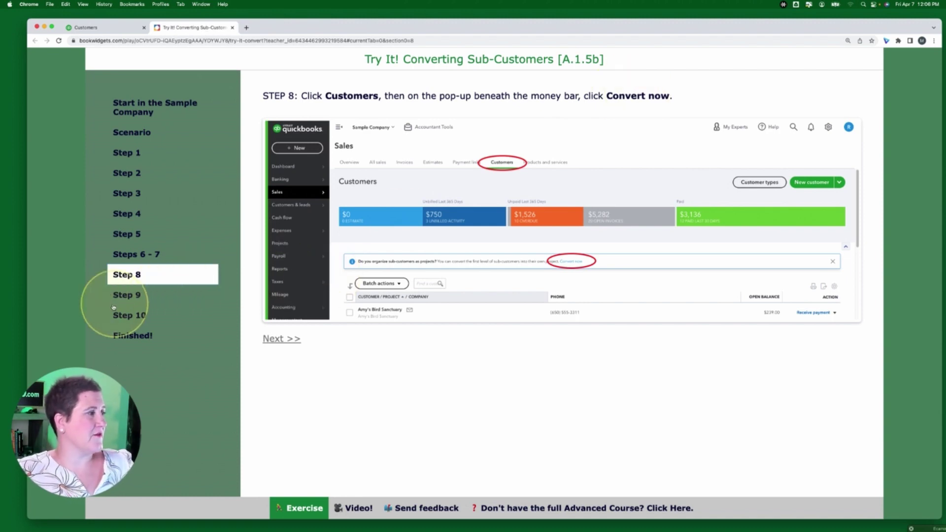
left_click(127, 296)
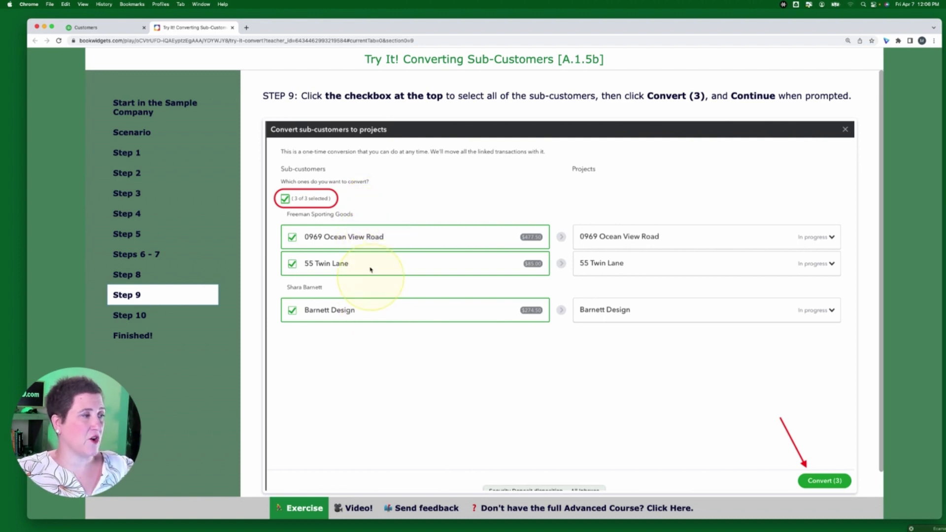
left_click(102, 27)
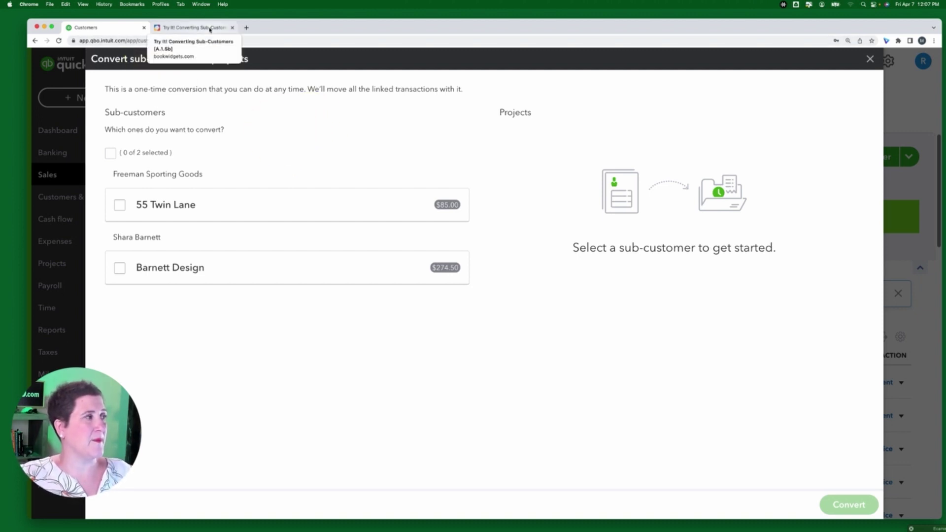
Select all listed sub-customers, 55 Twin Lane and Barnett Design, and confirm their conversion to projects
left_click(110, 153)
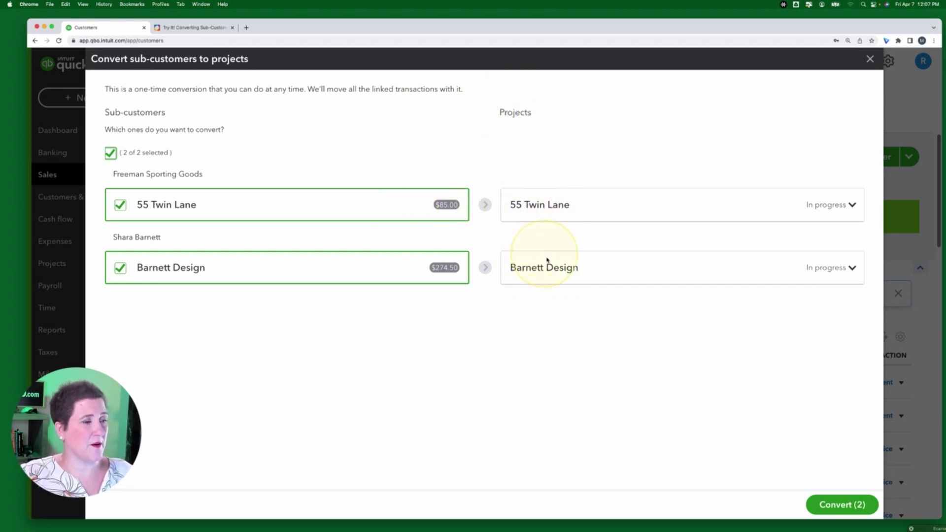
left_click(836, 507)
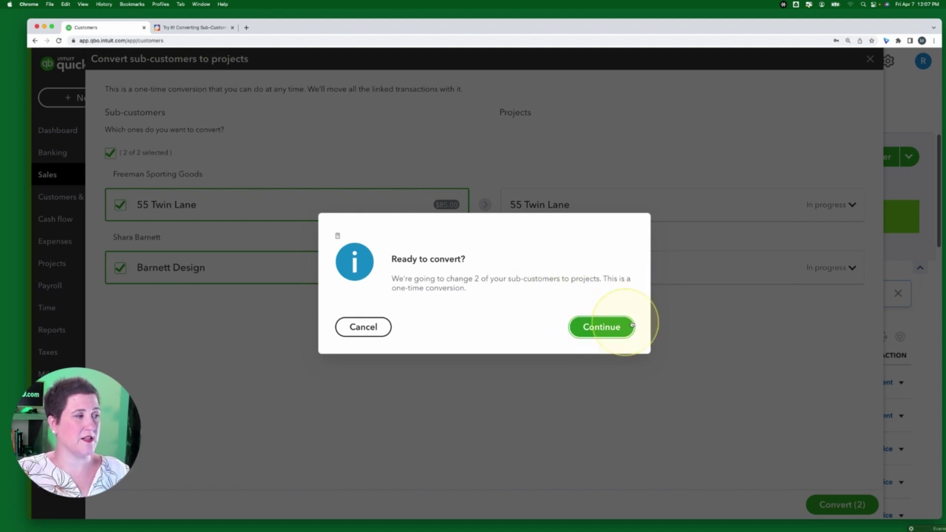
left_click(597, 329)
Read Step 10 of the exercise and continue from the completed conversion to the Projects page
left_click(196, 28)
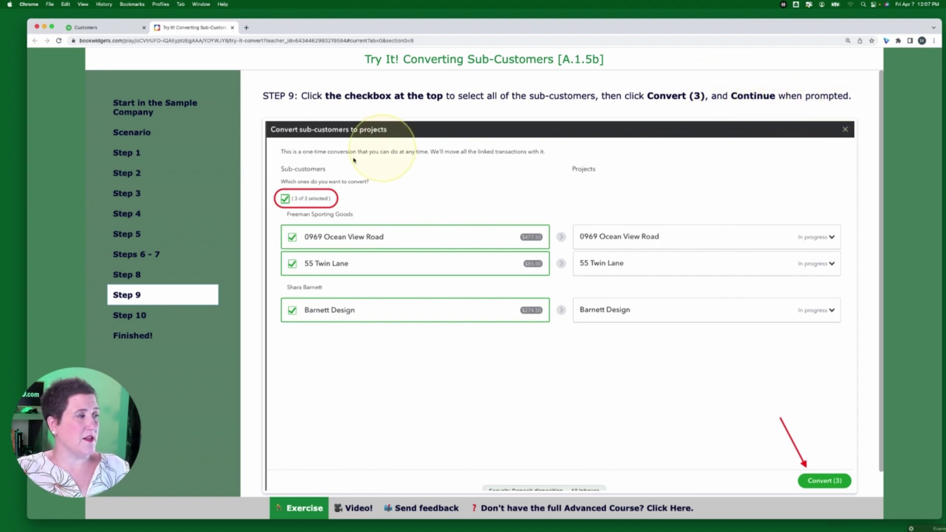
left_click(148, 318)
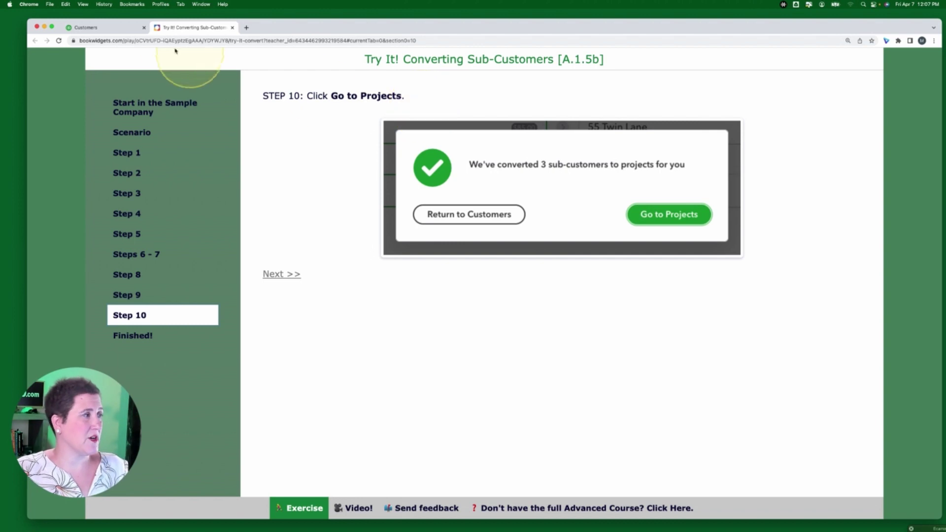
left_click(104, 31)
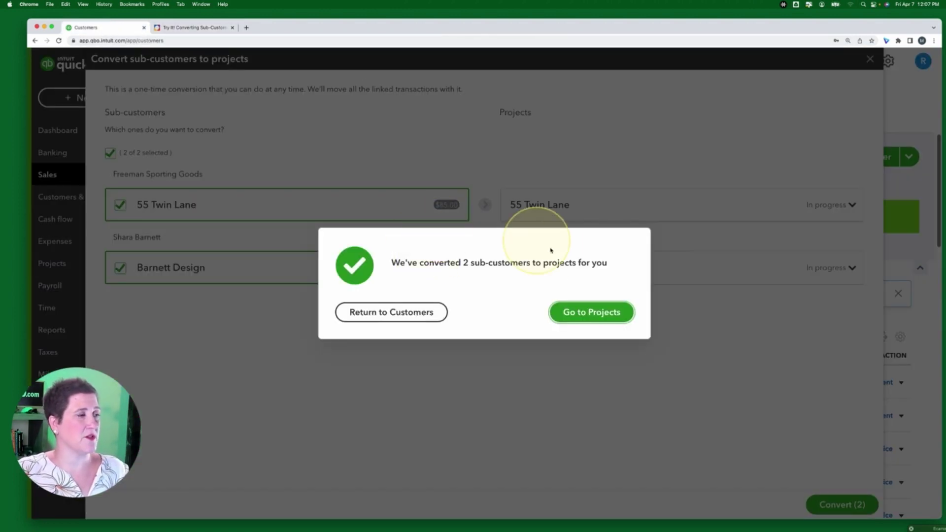
left_click(590, 313)
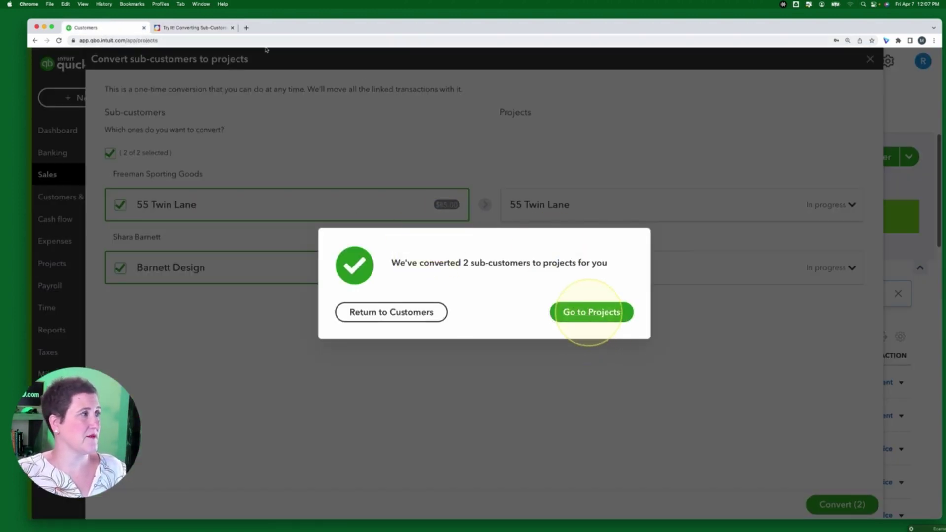
Read the exercise's Finished page on project profitability and hourly cost rates, and return to the Projects page
left_click(204, 31)
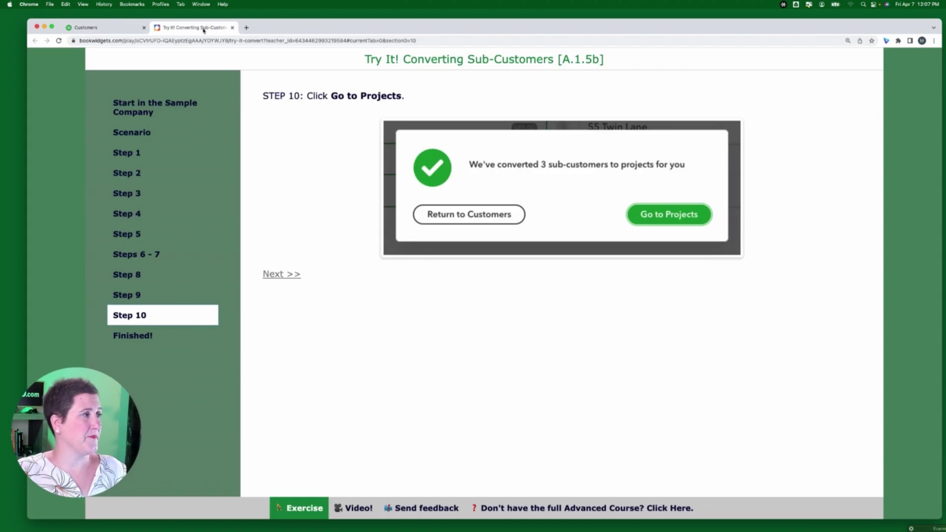
left_click(143, 336)
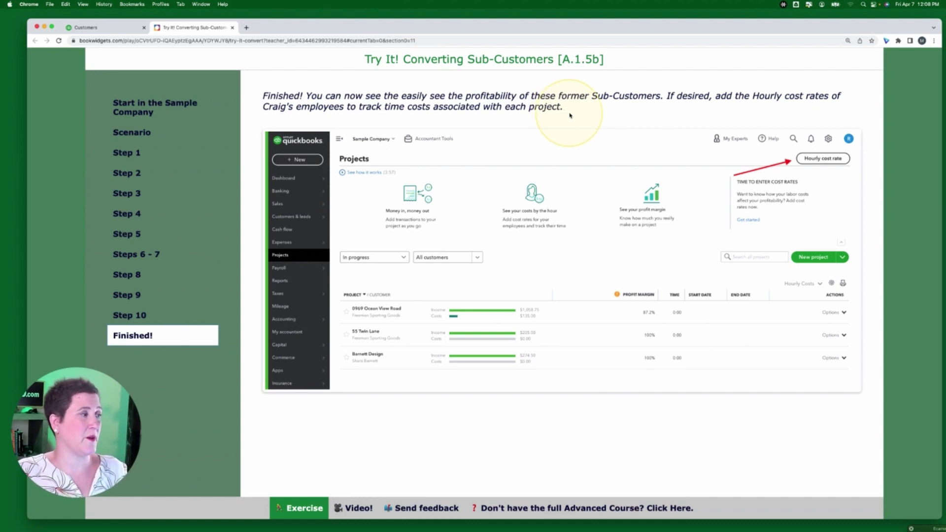
left_click(117, 27)
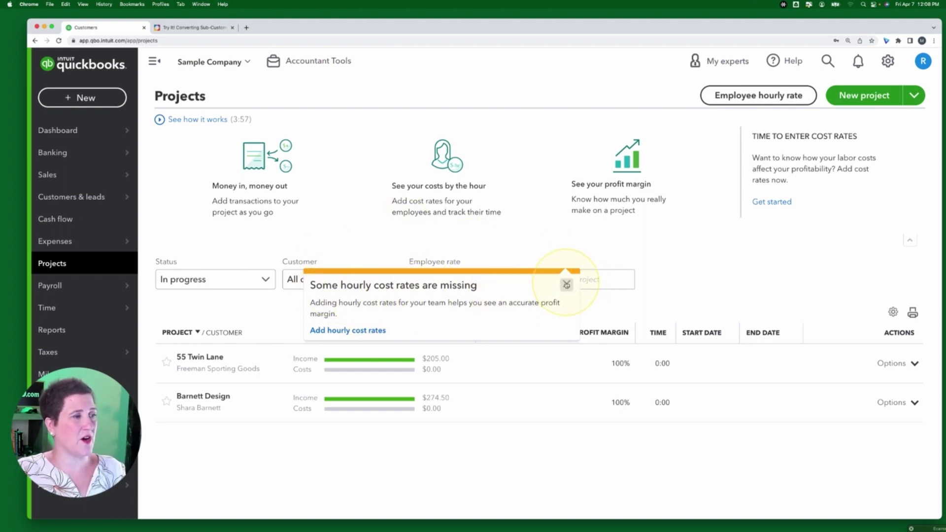
Dismiss the notice about missing hourly cost rates and show the additional options for creating a project
left_click(567, 285)
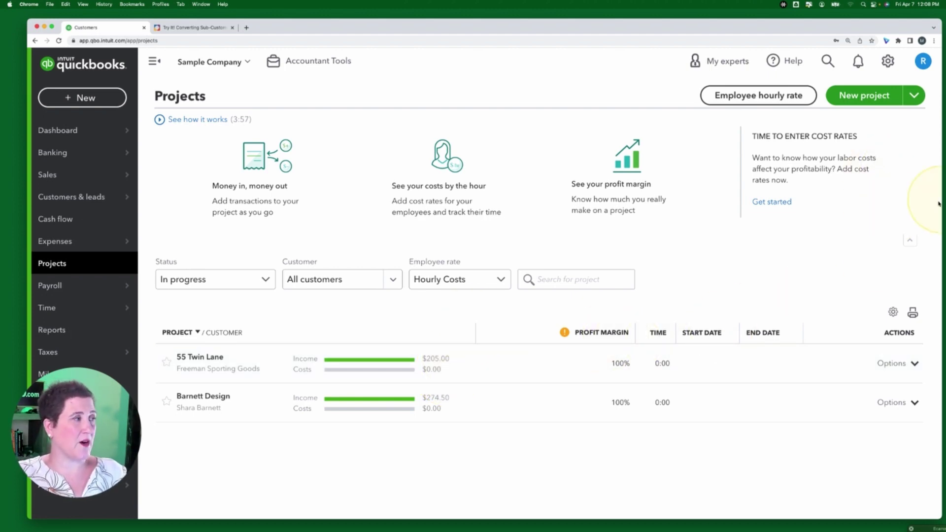
left_click(914, 97)
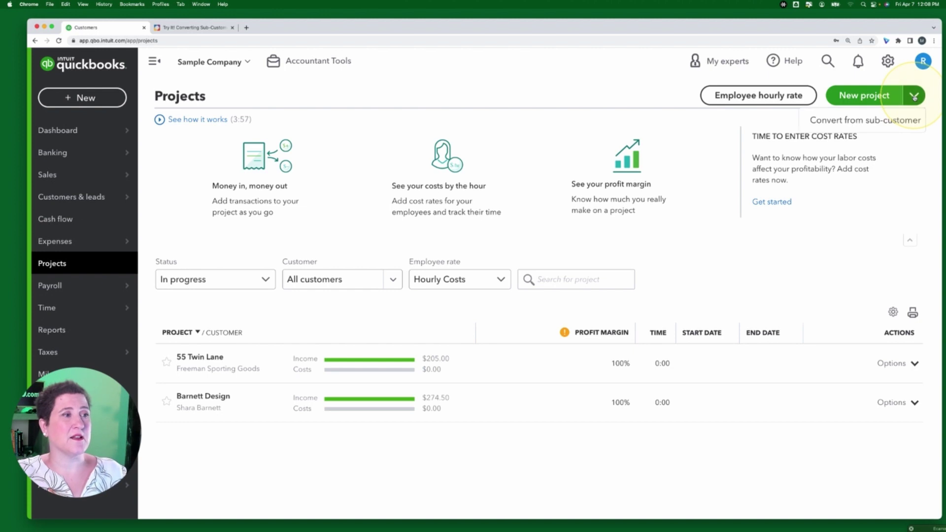